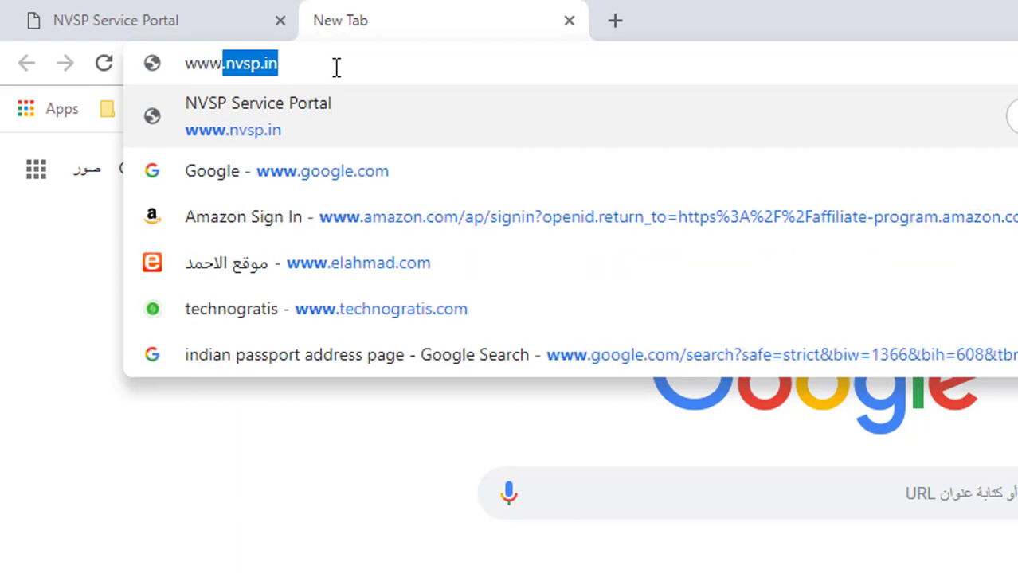
pyautogui.write('.')
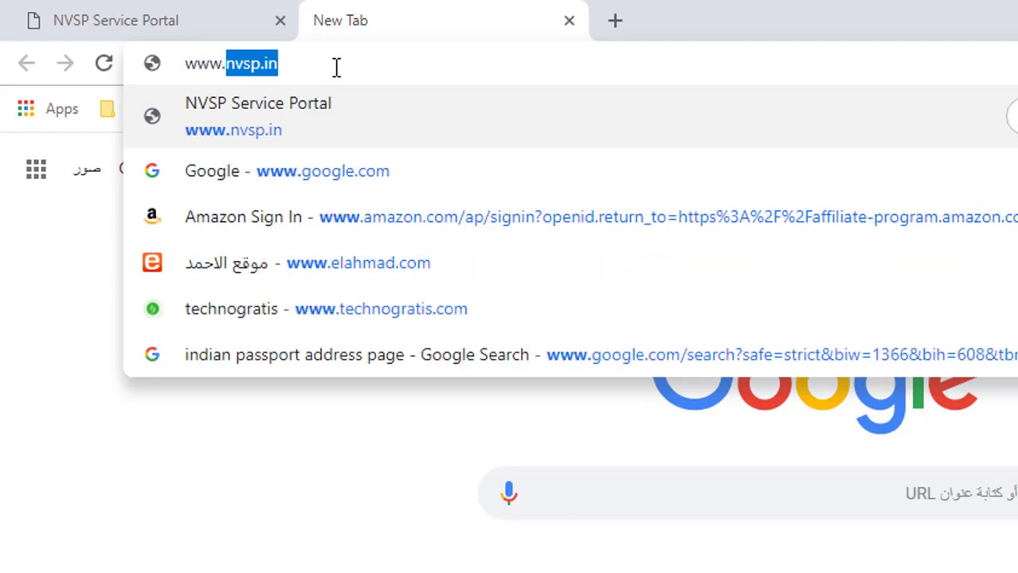
pyautogui.write('n')
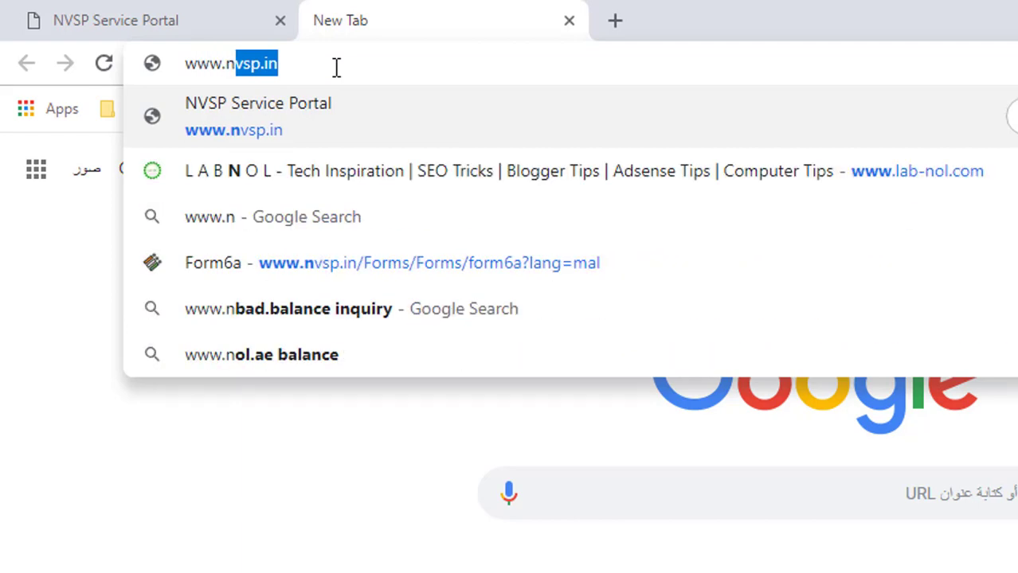
pyautogui.write('vsp')
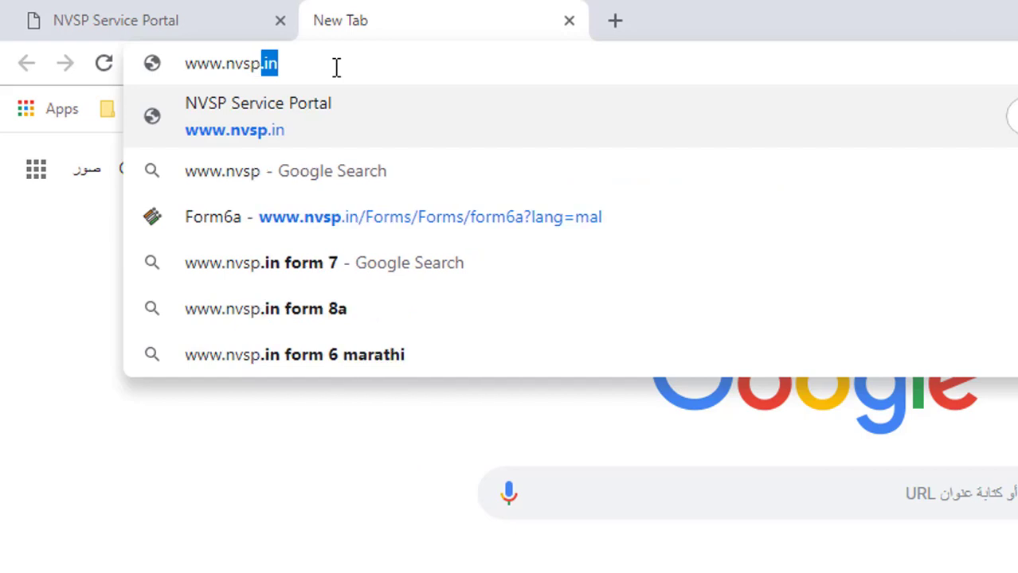
pyautogui.write('.in')
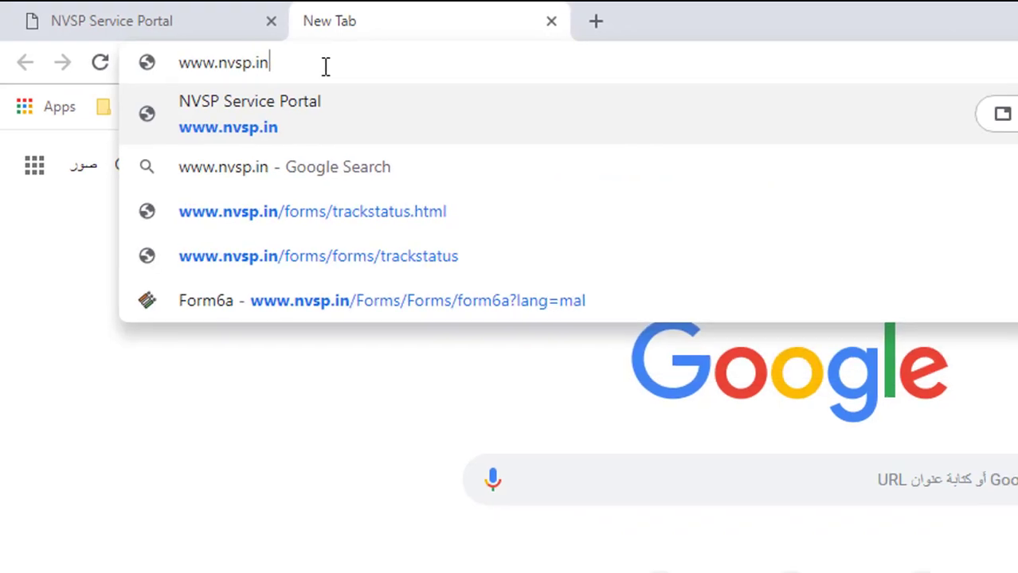
pyautogui.press('Return')
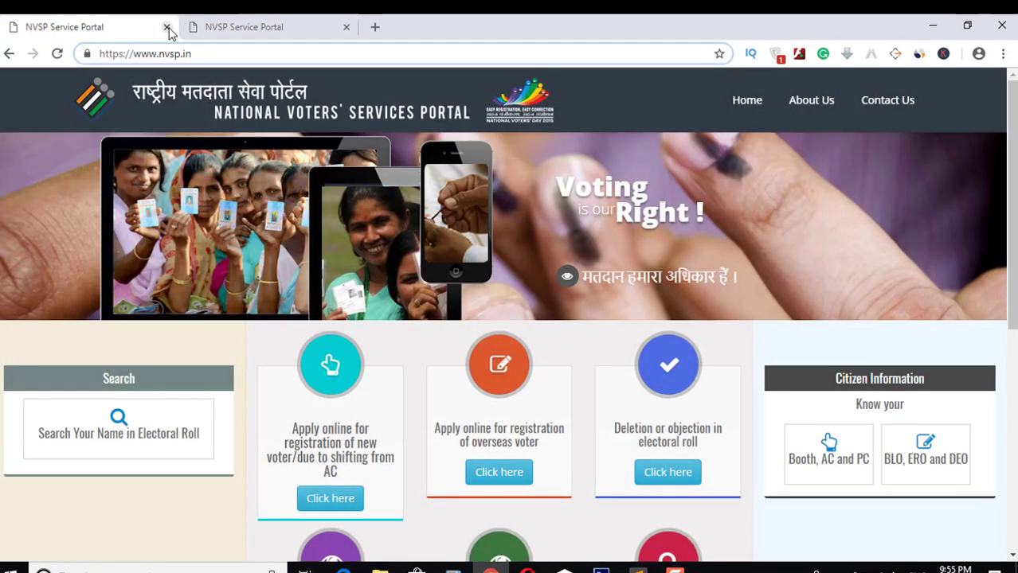
# Step: Close the old portal tab, open overseas Form 6A, dismiss Translate and choose English
pyautogui.click(167, 27)
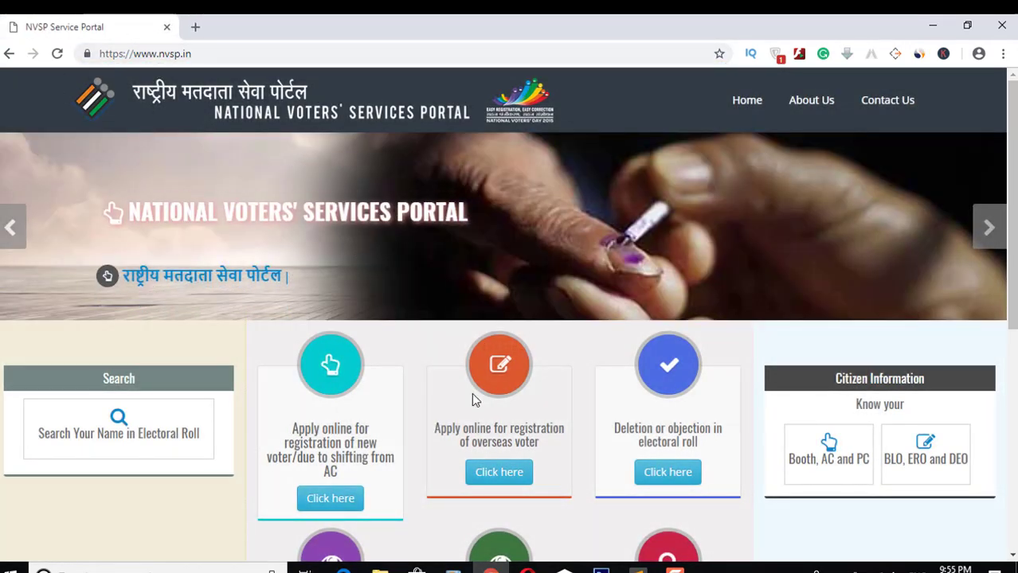
pyautogui.click(518, 475)
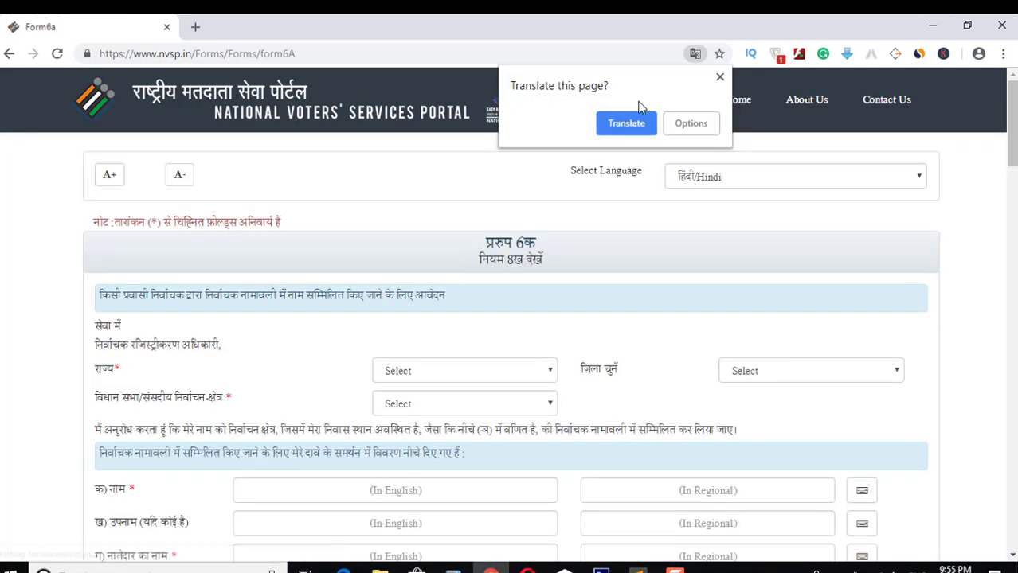
pyautogui.click(719, 77)
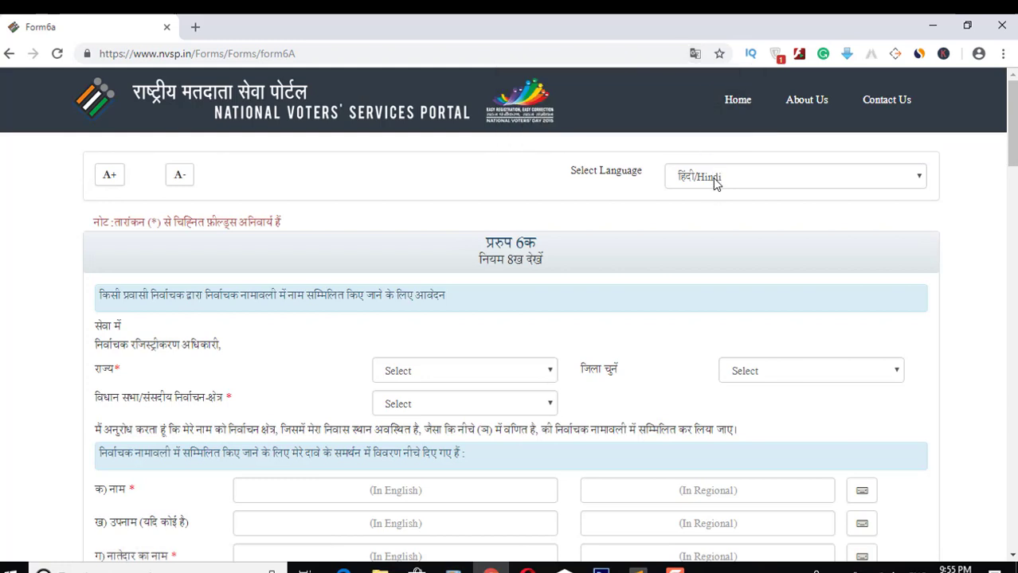
pyautogui.click(713, 178)
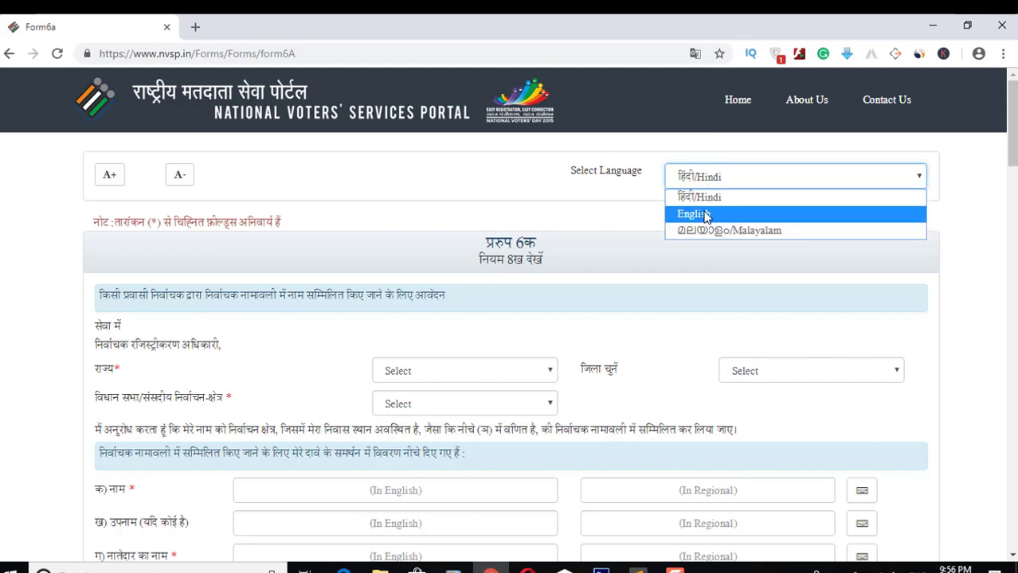
pyautogui.click(693, 214)
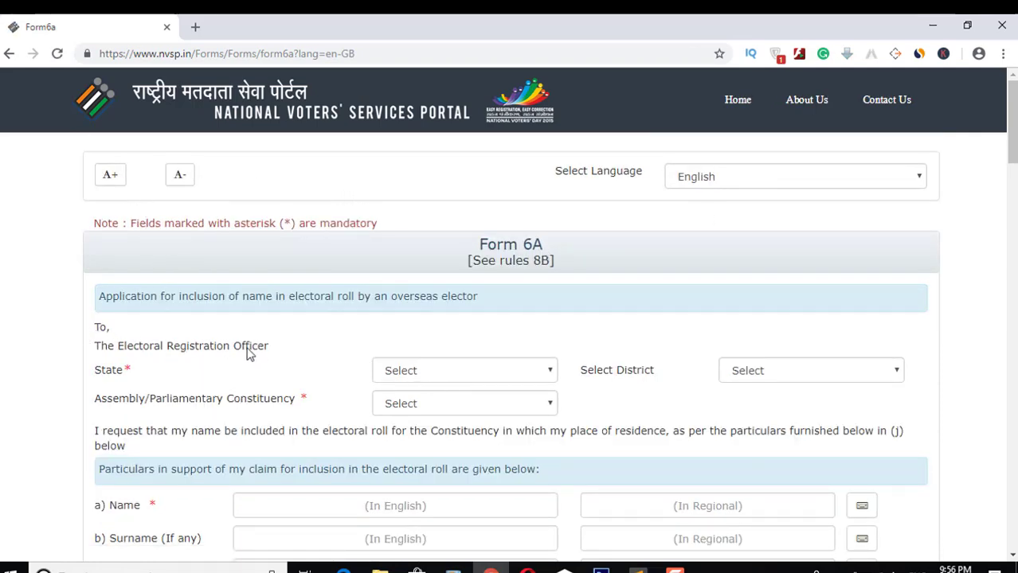
# Step: Choose Kerala as the state on Form 6A
pyautogui.click(430, 371)
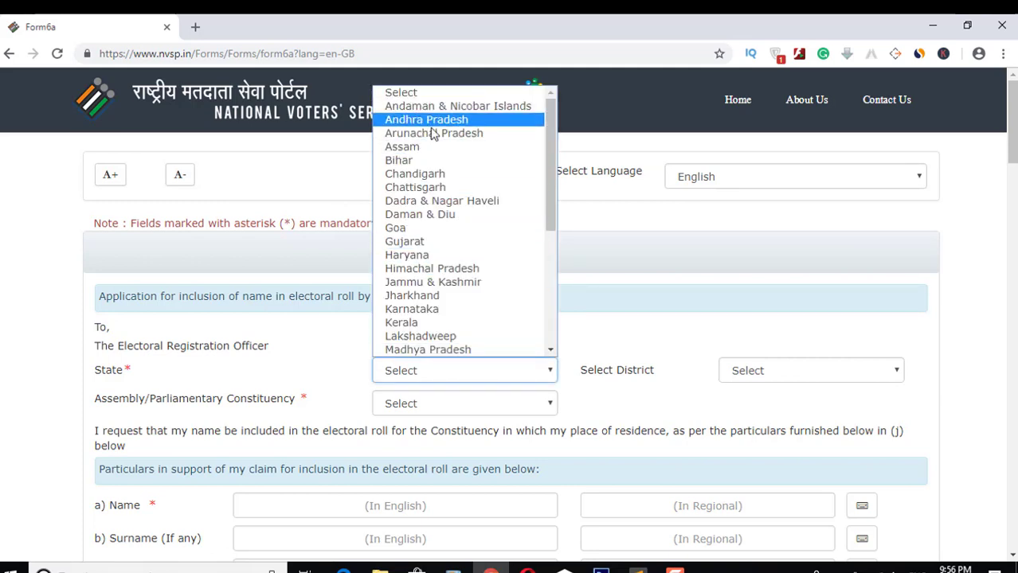
pyautogui.moveTo(549, 155); pyautogui.dragTo(549, 350)
pyautogui.scroll(6, 527, 189)
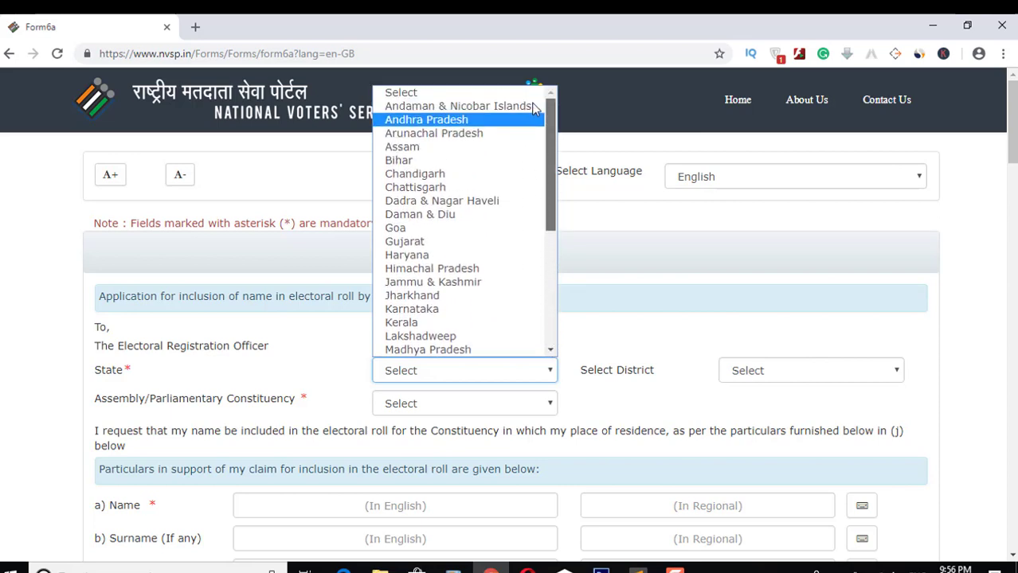
pyautogui.click(421, 326)
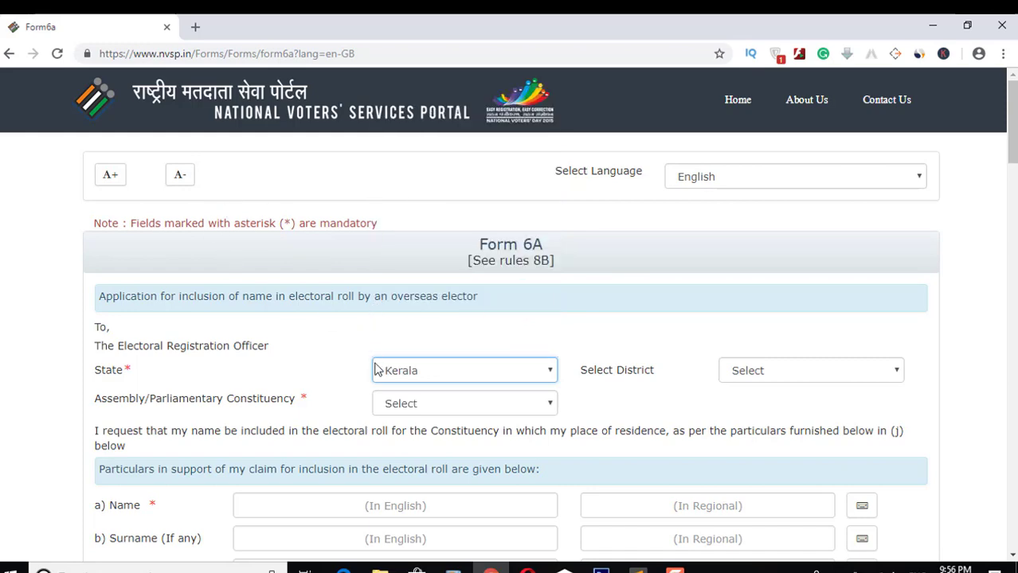
pyautogui.scroll(-2, 1011, 128)
pyautogui.scroll(-1, 927, 179)
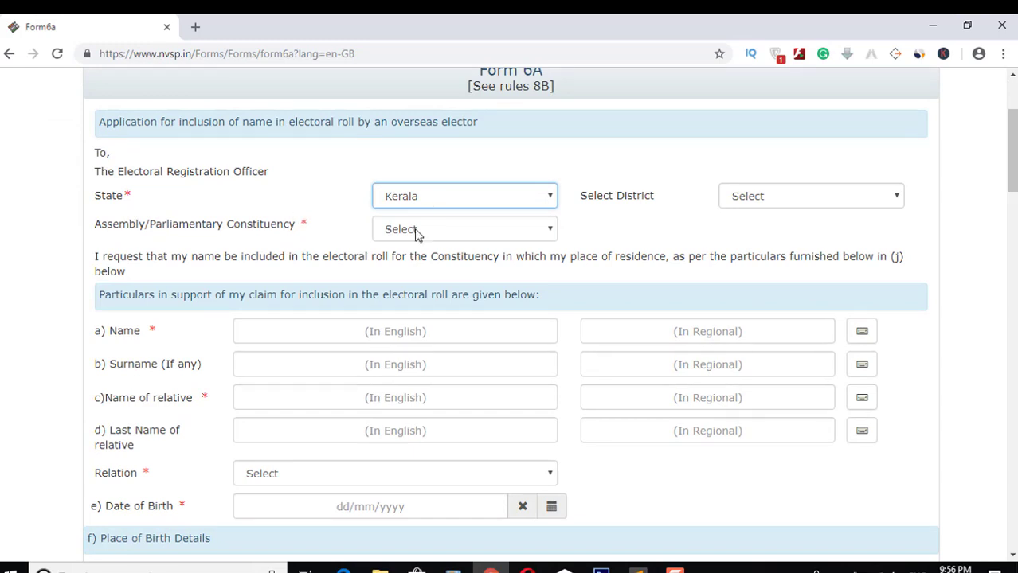
# Step: Choose KANNUR as the constituency and point out the Constituency and State labels
pyautogui.click(405, 233)
pyautogui.moveTo(556, 258); pyautogui.dragTo(555, 333)
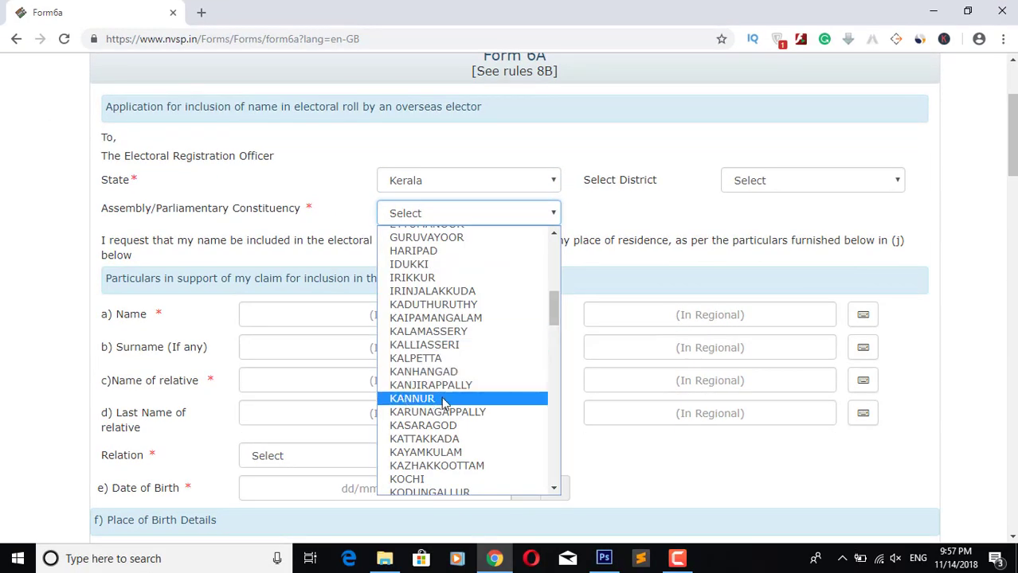
pyautogui.click(425, 398)
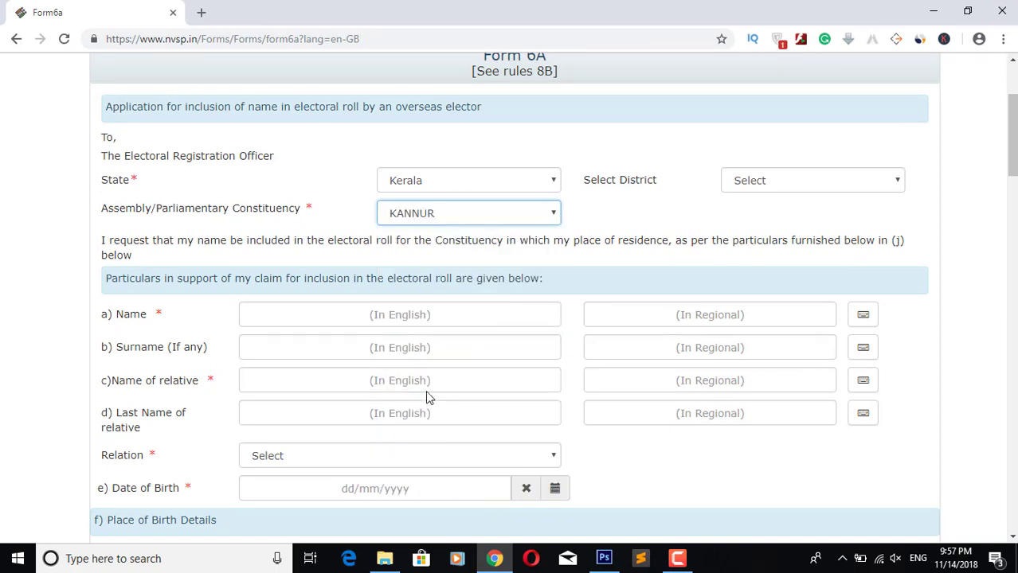
pyautogui.moveTo(92, 206); pyautogui.dragTo(302, 210)
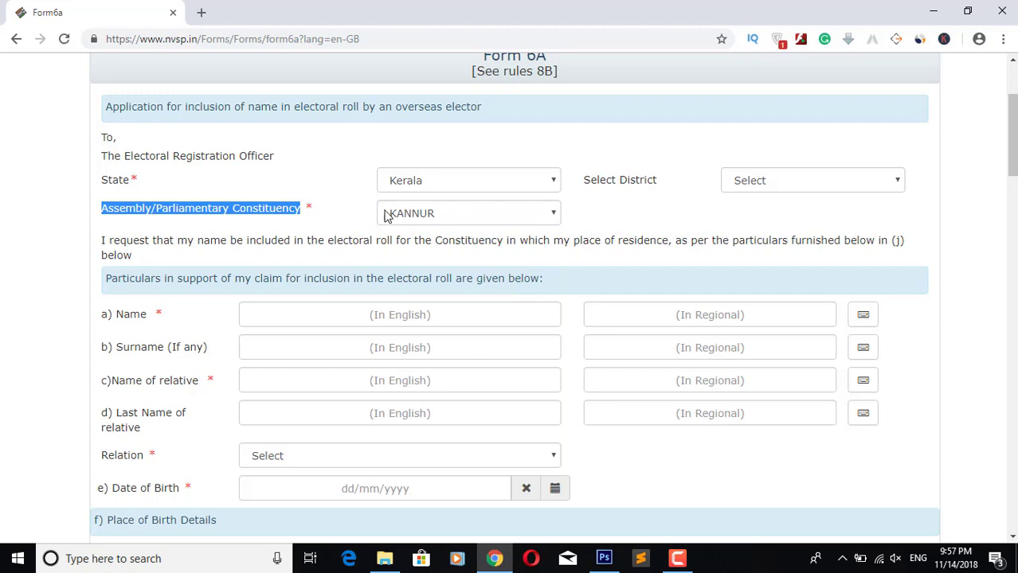
pyautogui.moveTo(100, 178); pyautogui.dragTo(140, 182)
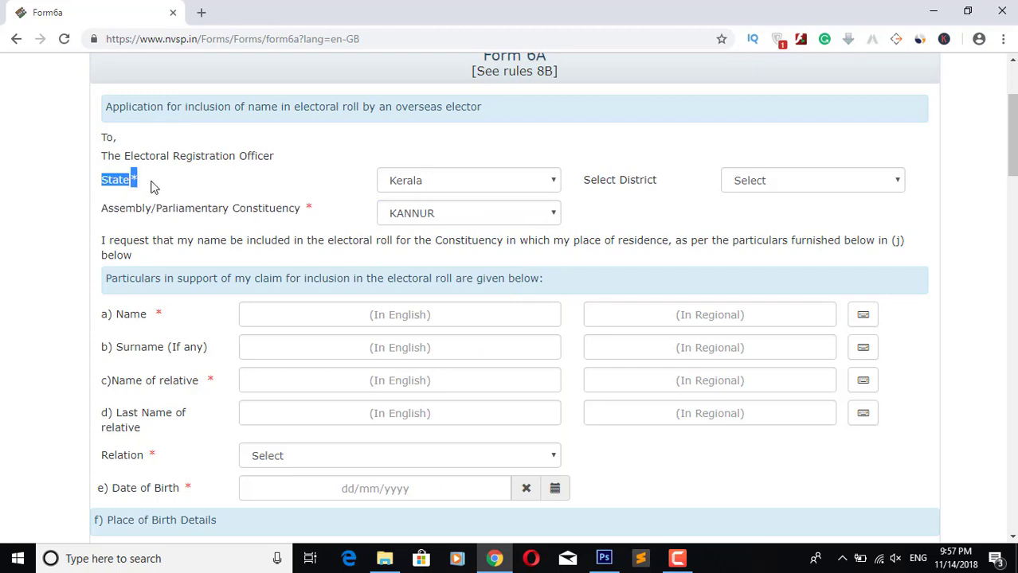
pyautogui.click(183, 191)
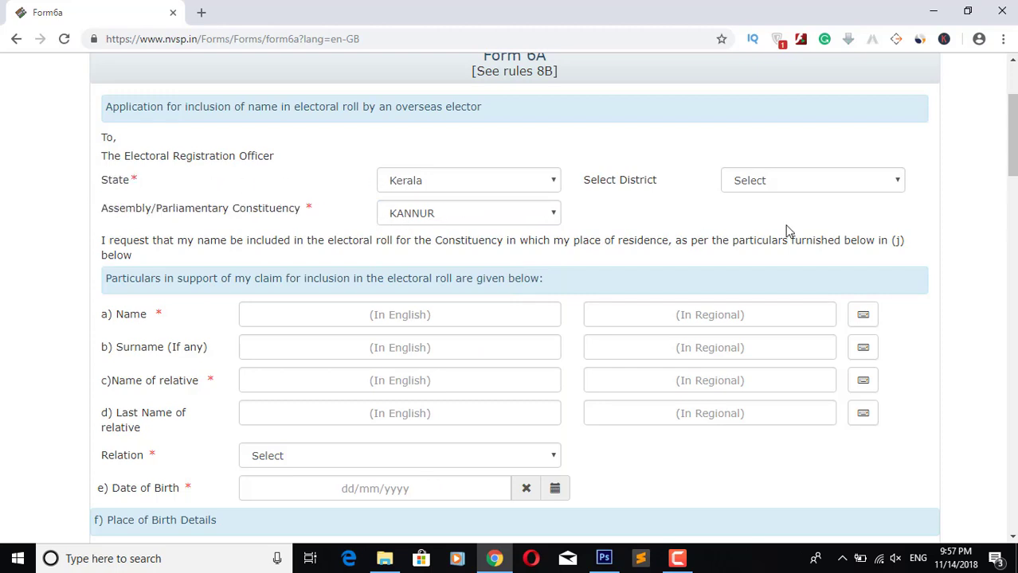
# Step: Choose KANNUR as the district
pyautogui.click(786, 185)
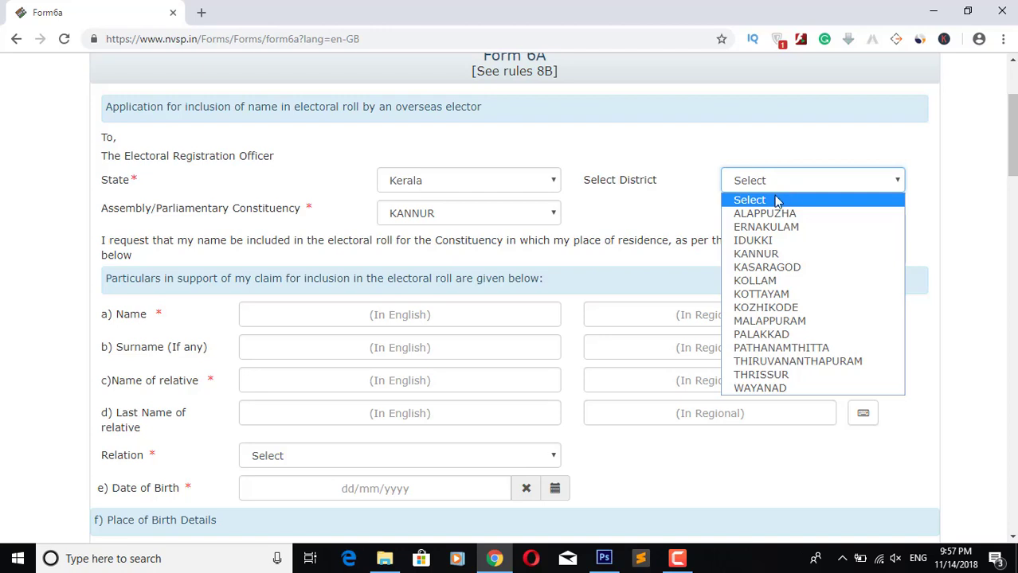
pyautogui.click(771, 254)
pyautogui.click(690, 217)
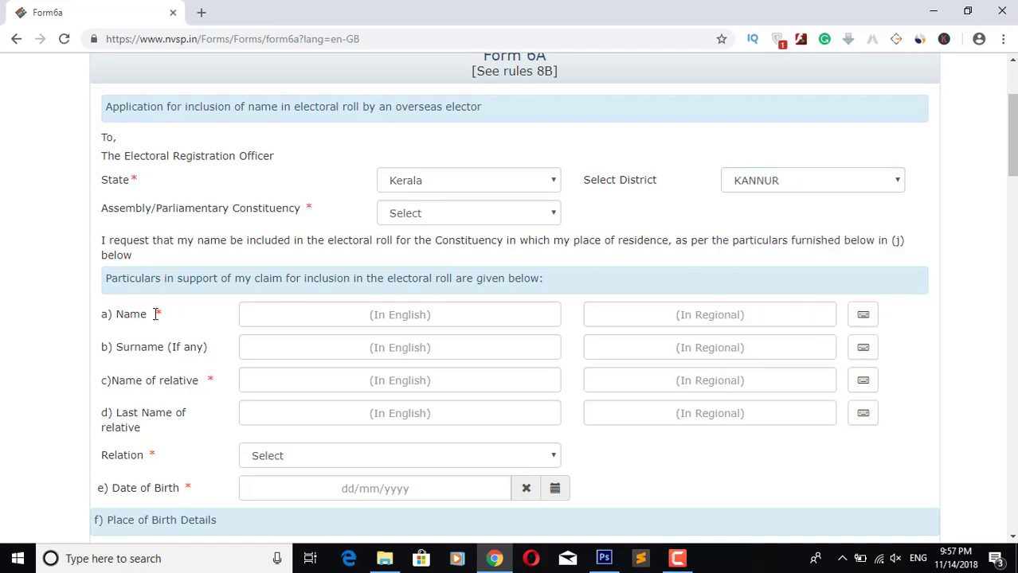
pyautogui.click(390, 315)
# Step: Type the passport-name hint in Name (In English), then replace it with ABC
pyautogui.click(391, 315)
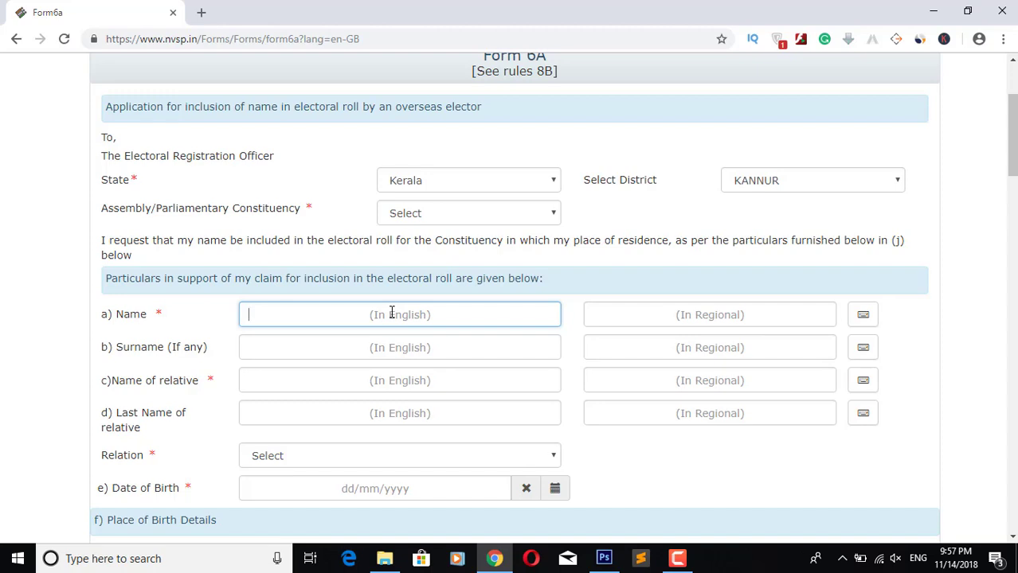
pyautogui.write('GIVE THE FULL NAM')
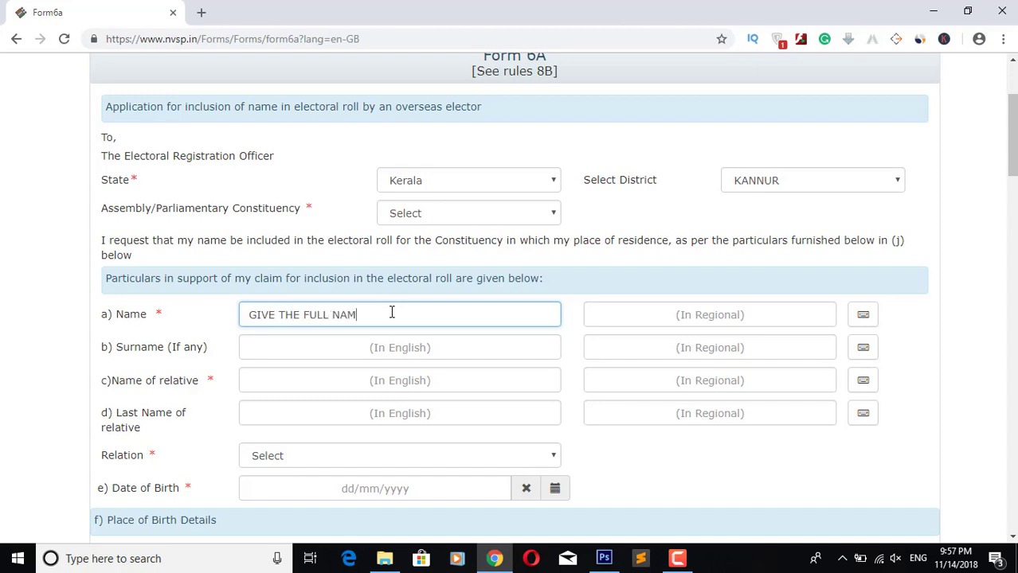
pyautogui.write('E AS PER PASSPORT')
pyautogui.moveTo(480, 315); pyautogui.dragTo(221, 346)
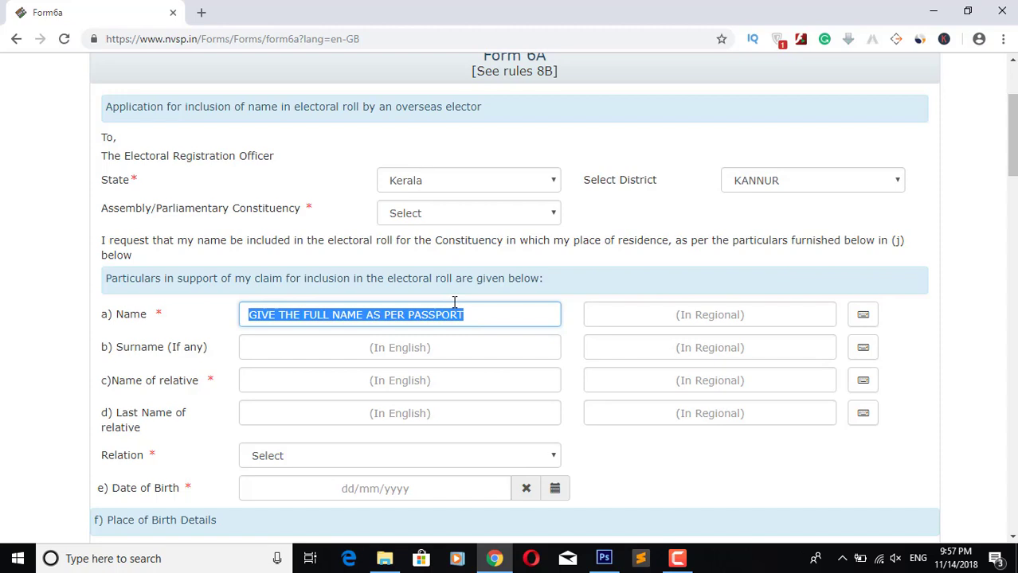
pyautogui.write('ABC')
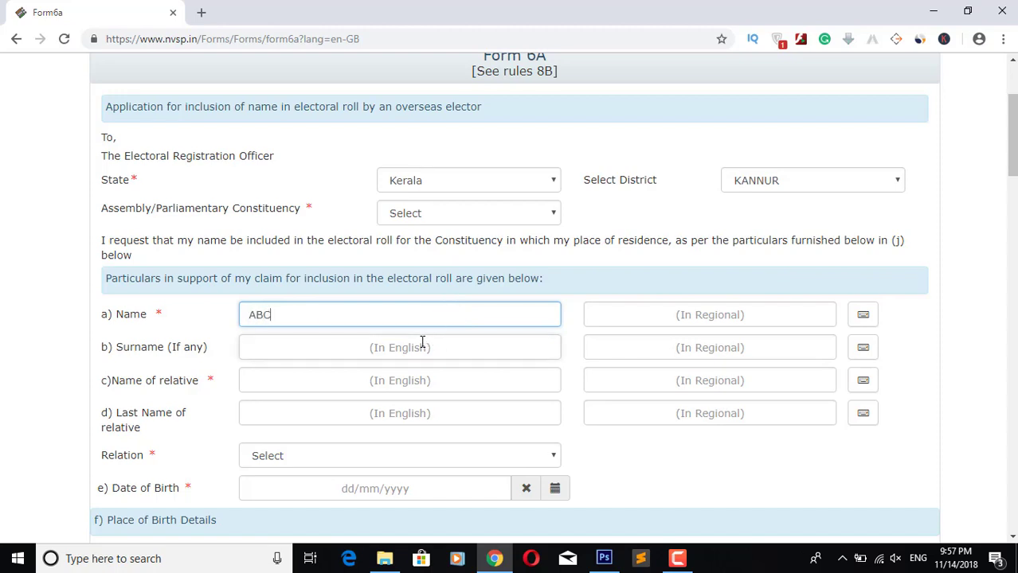
pyautogui.click(423, 342)
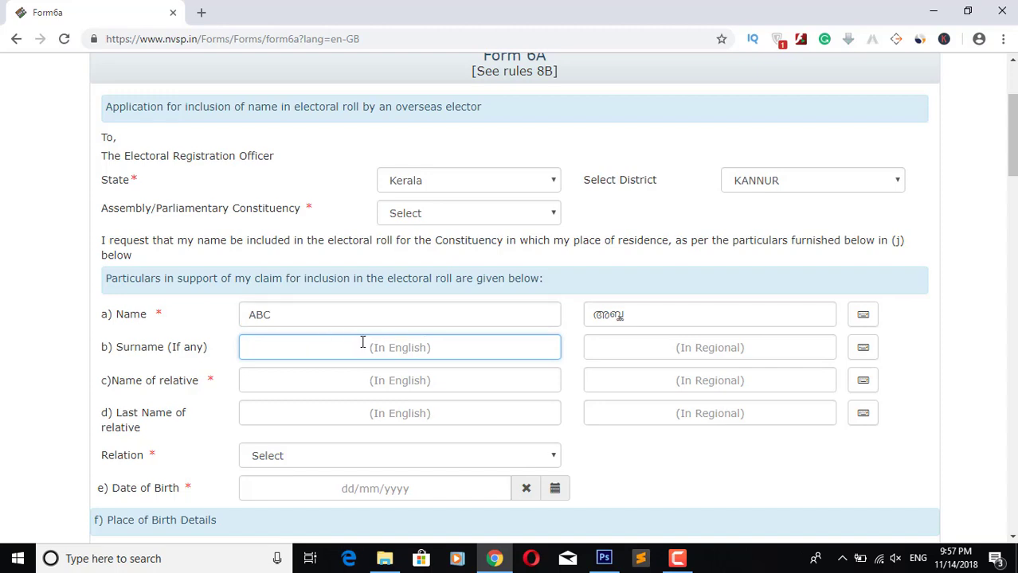
# Step: Type and erase sample notes in Surname, then enter the surname DE
pyautogui.write('U CAN ')
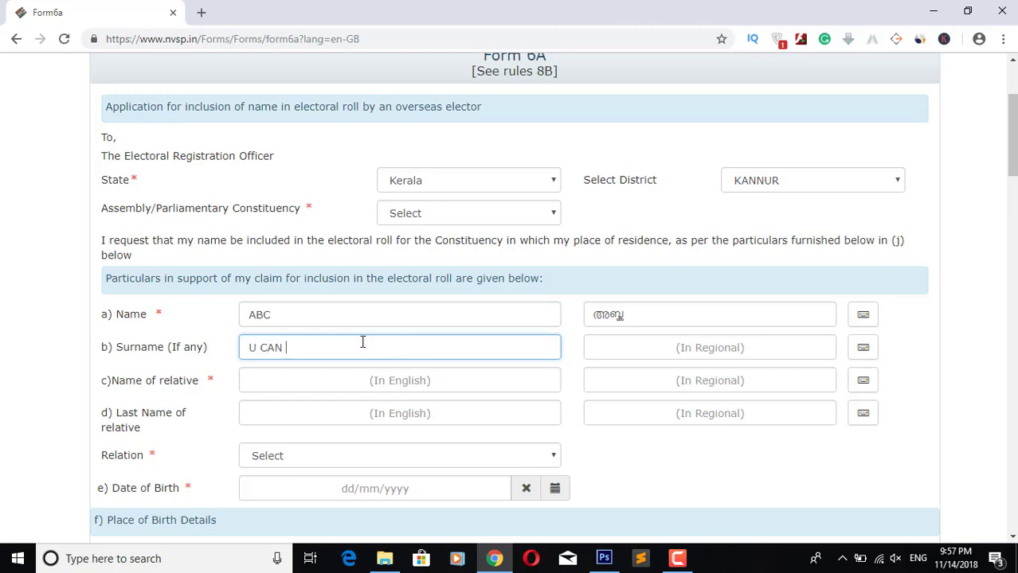
pyautogui.write('SKIP OR FILL UP')
pyautogui.press('BackSpace')
pyautogui.press('BackSpace')
pyautogui.press('BackSpace')
pyautogui.press('BackSpace')
pyautogui.press('BackSpace')
pyautogui.press('BackSpace')
pyautogui.press('BackSpace')
pyautogui.press('BackSpace')
pyautogui.press('BackSpace')
pyautogui.press('BackSpace')
pyautogui.press('BackSpace')
pyautogui.press('BackSpace')
pyautogui.press('BackSpace')
pyautogui.press('BackSpace')
pyautogui.press('BackSpace')
pyautogui.press('BackSpace')
pyautogui.press('BackSpace')
pyautogui.press('BackSpace')
pyautogui.press('BackSpace')
pyautogui.press('BackSpace')
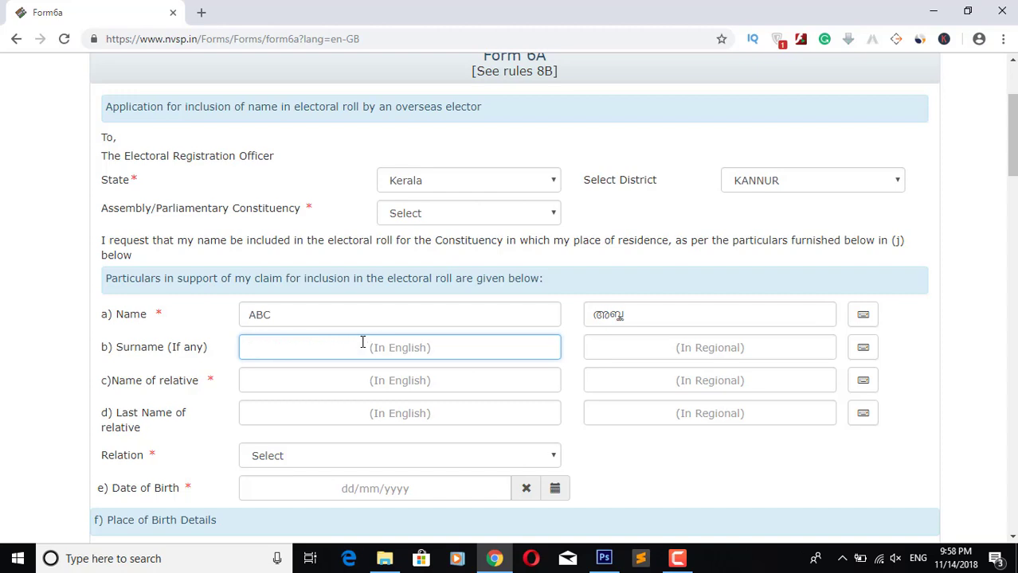
pyautogui.write('IT IS NOT MANDAT')
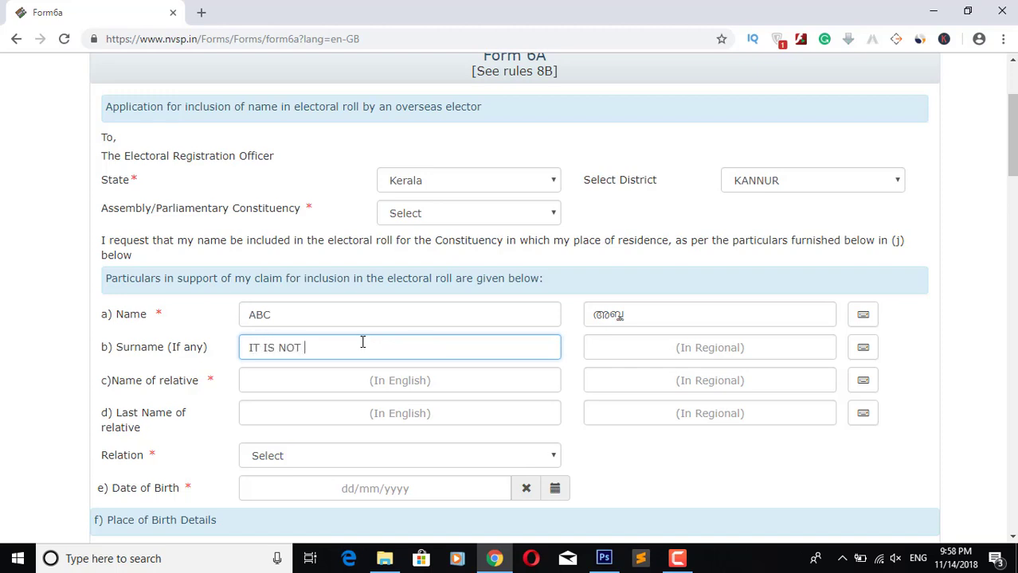
pyautogui.write('ORY')
pyautogui.press('BackSpace')
pyautogui.press('BackSpace')
pyautogui.press('BackSpace')
pyautogui.press('BackSpace')
pyautogui.press('BackSpace')
pyautogui.press('BackSpace')
pyautogui.press('BackSpace')
pyautogui.press('BackSpace')
pyautogui.press('BackSpace')
pyautogui.press('BackSpace')
pyautogui.press('BackSpace')
pyautogui.press('BackSpace')
pyautogui.press('BackSpace')
pyautogui.press('BackSpace')
pyautogui.press('BackSpace')
pyautogui.press('BackSpace')
pyautogui.press('BackSpace')
pyautogui.press('BackSpace')
pyautogui.press('BackSpace')
pyautogui.write('GIVEN')
pyautogui.press('BackSpace')
pyautogui.press('BackSpace')
pyautogui.write('SURNAME')
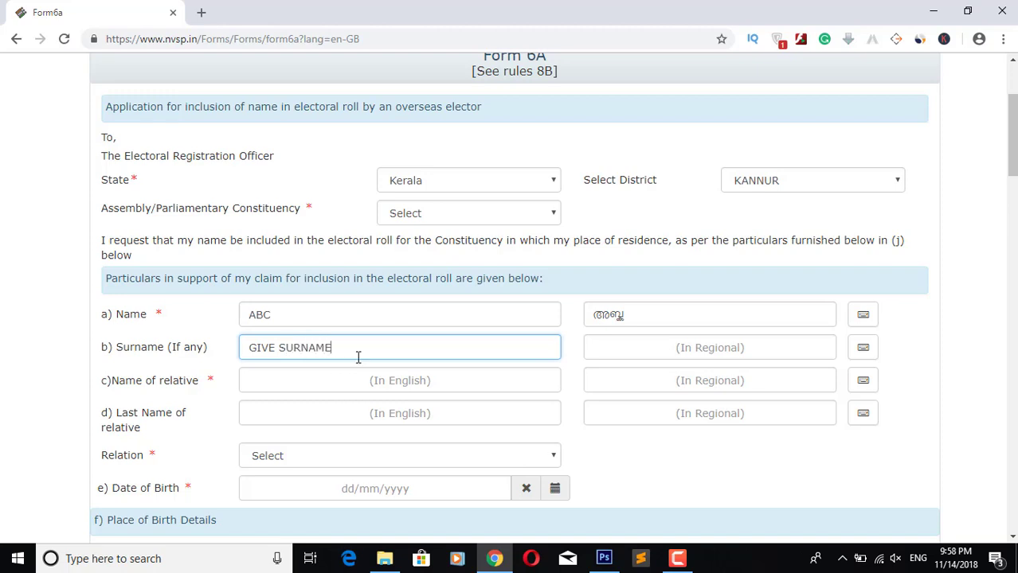
pyautogui.moveTo(357, 351)
pyautogui.mouseDown()
pyautogui.moveTo(271, 347)
pyautogui.moveTo(364, 348)
pyautogui.mouseUp()
pyautogui.press('BackSpace')
pyautogui.press('BackSpace')
pyautogui.press('BackSpace')
pyautogui.press('BackSpace')
pyautogui.press('BackSpace')
pyautogui.press('BackSpace')
pyautogui.press('BackSpace')
pyautogui.press('BackSpace')
pyautogui.press('BackSpace')
pyautogui.press('BackSpace')
pyautogui.press('BackSpace')
pyautogui.press('BackSpace')
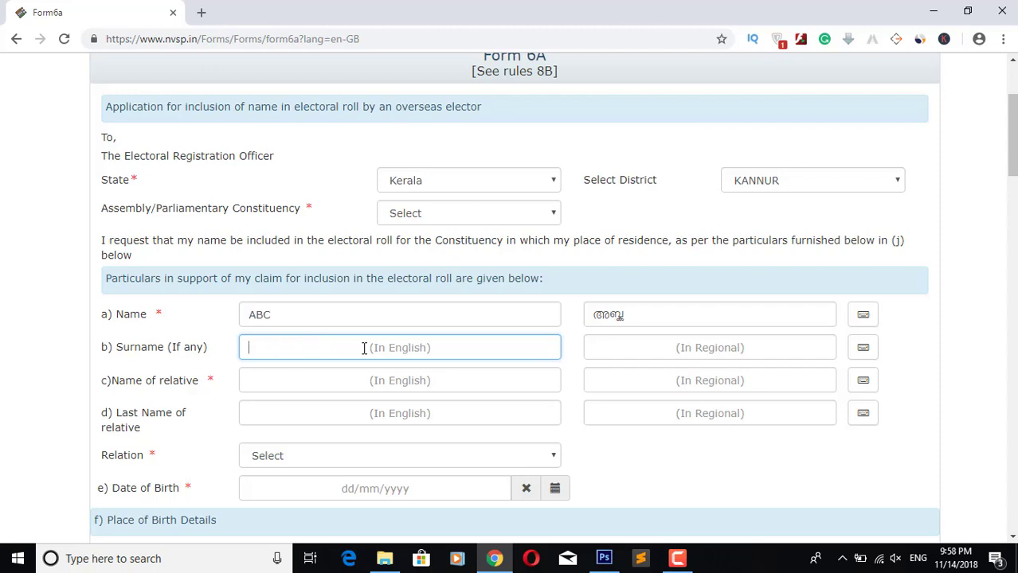
pyautogui.write('DEF')
pyautogui.click(319, 375)
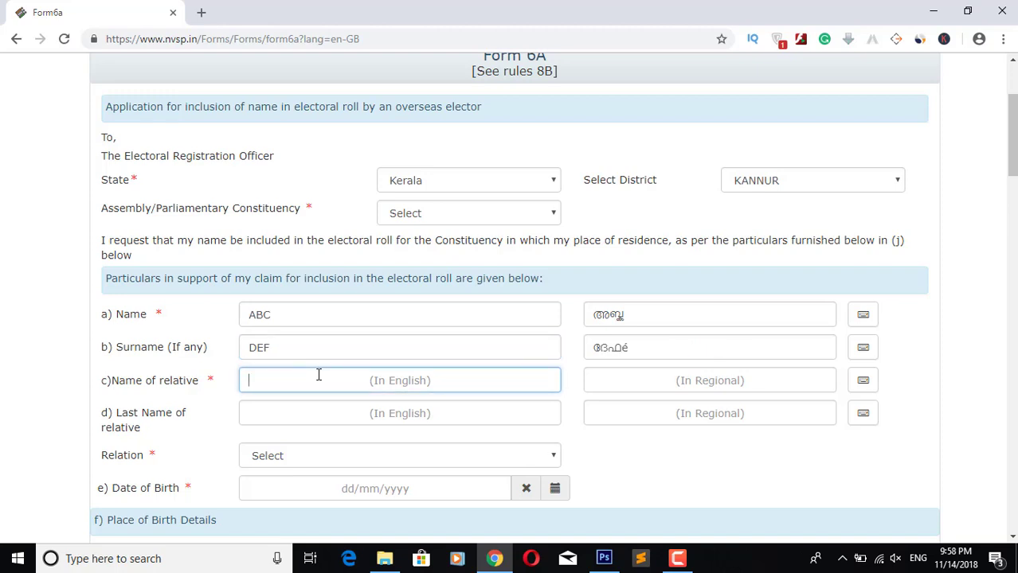
# Step: Type and erase sample relation text, then enter ABCD as the relative's name
pyautogui.write('U CAN GIVE')
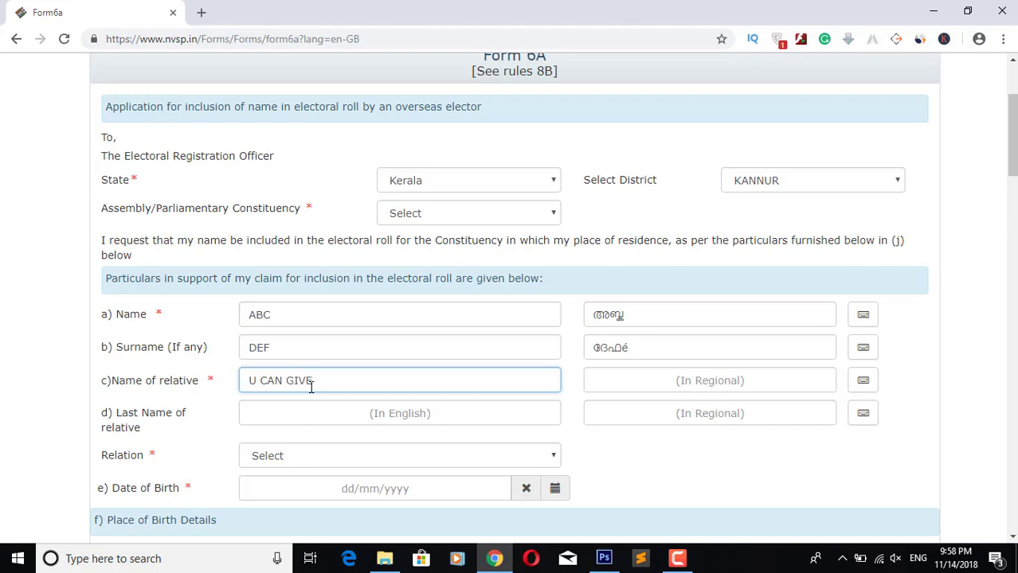
pyautogui.write(' UR RELATIVE NAME')
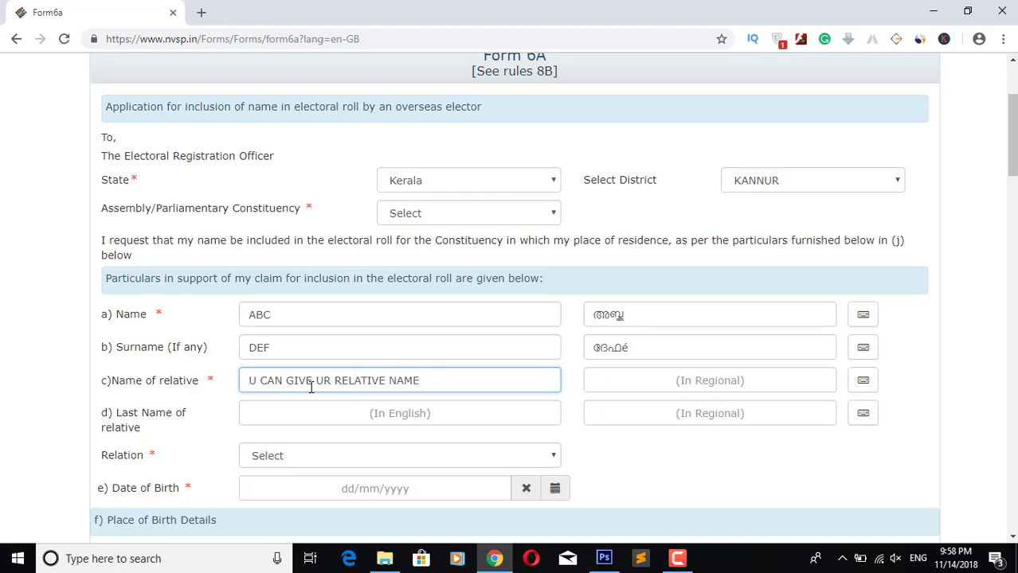
pyautogui.press('BackSpace')
pyautogui.press('BackSpace')
pyautogui.press('BackSpace')
pyautogui.press('BackSpace')
pyautogui.press('BackSpace')
pyautogui.press('BackSpace')
pyautogui.press('BackSpace')
pyautogui.press('BackSpace')
pyautogui.press('BackSpace')
pyautogui.press('BackSpace')
pyautogui.press('BackSpace')
pyautogui.press('BackSpace')
pyautogui.press('BackSpace')
pyautogui.press('BackSpace')
pyautogui.press('BackSpace')
pyautogui.press('BackSpace')
pyautogui.press('BackSpace')
pyautogui.press('BackSpace')
pyautogui.press('BackSpace')
pyautogui.press('BackSpace')
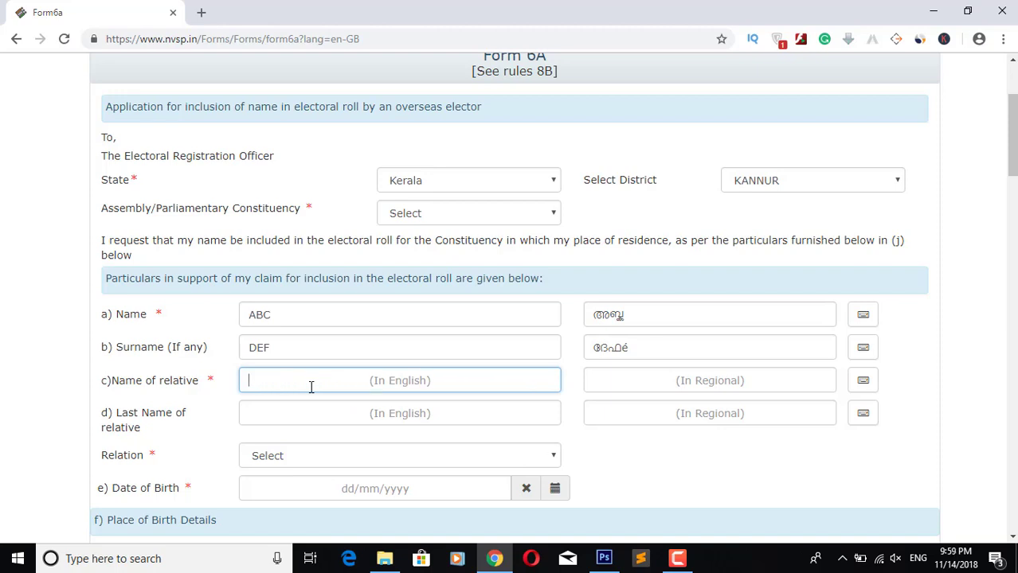
pyautogui.write('FATHE')
pyautogui.press('BackSpace')
pyautogui.write('R')
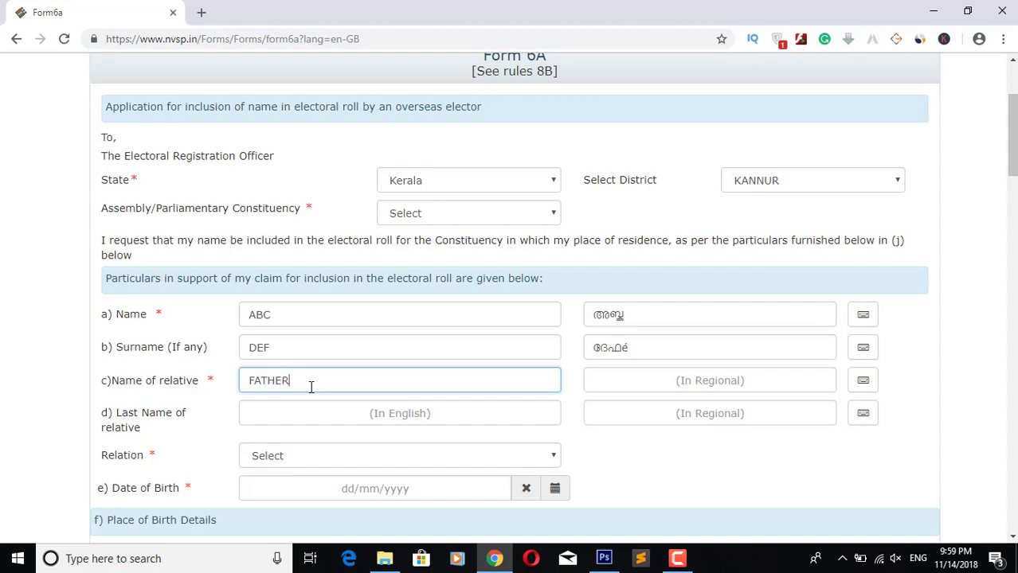
pyautogui.write(' OR MOTHRR OR WIFE')
pyautogui.press('BackSpace')
pyautogui.press('BackSpace')
pyautogui.press('BackSpace')
pyautogui.press('BackSpace')
pyautogui.press('BackSpace')
pyautogui.press('BackSpace')
pyautogui.press('BackSpace')
pyautogui.press('BackSpace')
pyautogui.press('BackSpace')
pyautogui.press('BackSpace')
pyautogui.press('BackSpace')
pyautogui.press('BackSpace')
pyautogui.press('BackSpace')
pyautogui.press('BackSpace')
pyautogui.press('BackSpace')
pyautogui.press('BackSpace')
pyautogui.press('BackSpace')
pyautogui.press('BackSpace')
pyautogui.press('BackSpace')
pyautogui.press('BackSpace')
pyautogui.press('BackSpace')
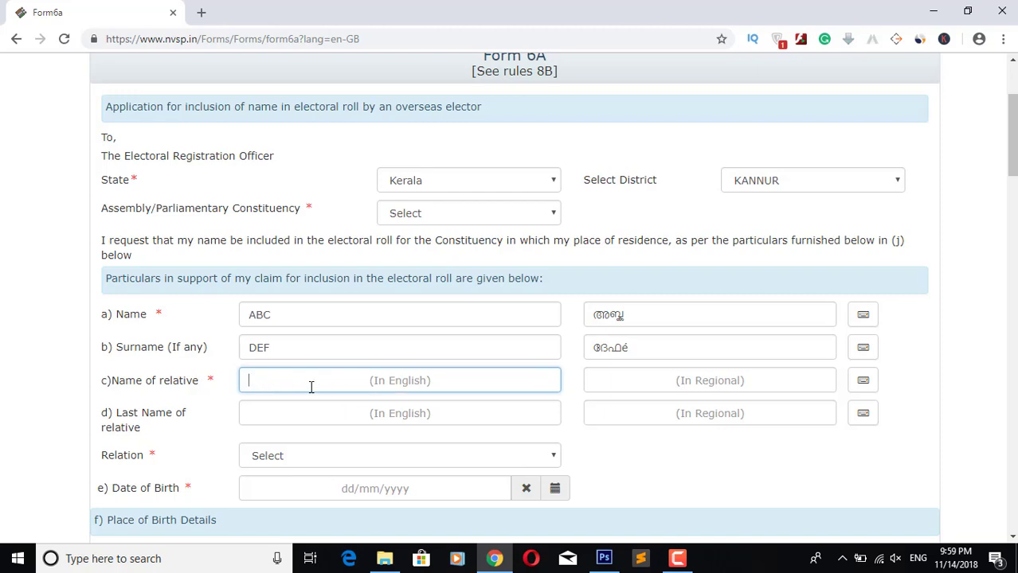
pyautogui.write('ABC')
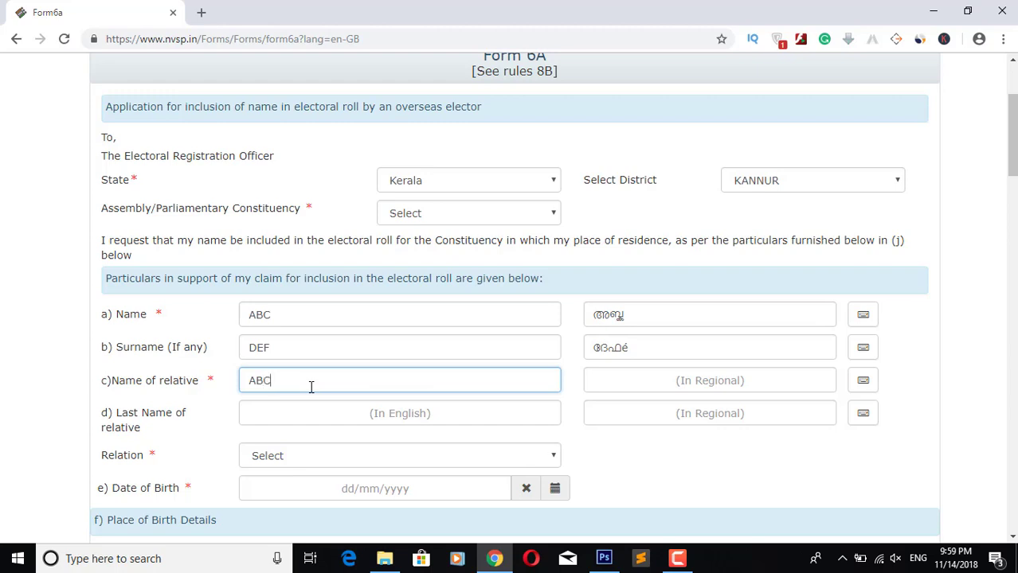
pyautogui.write('D')
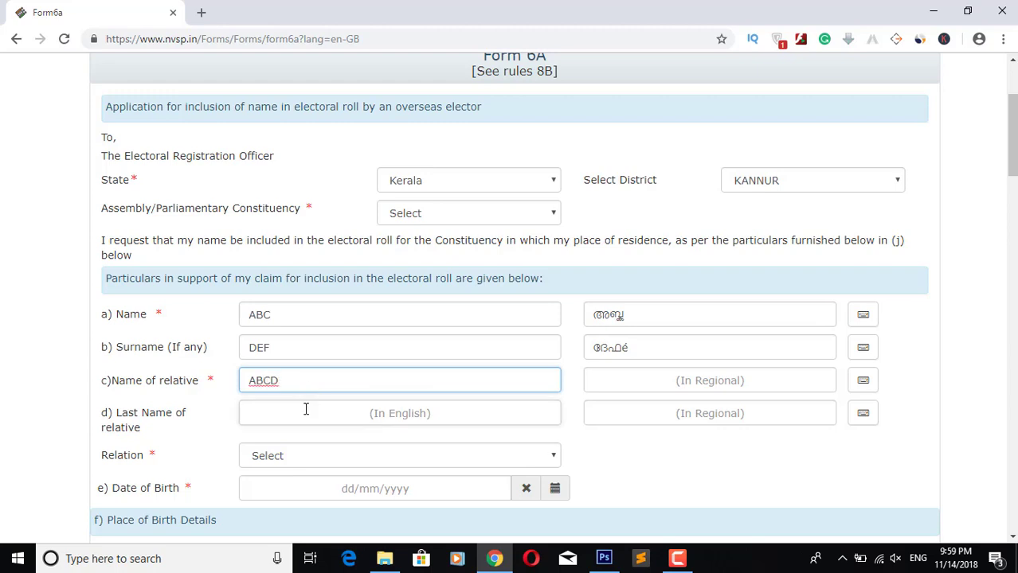
pyautogui.click(306, 410)
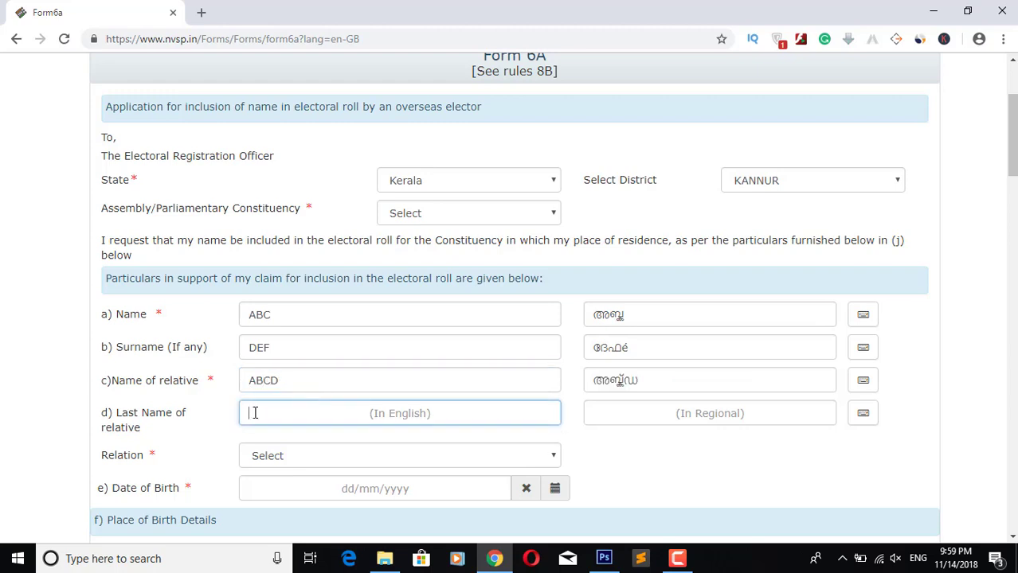
pyautogui.moveTo(111, 388); pyautogui.dragTo(200, 386)
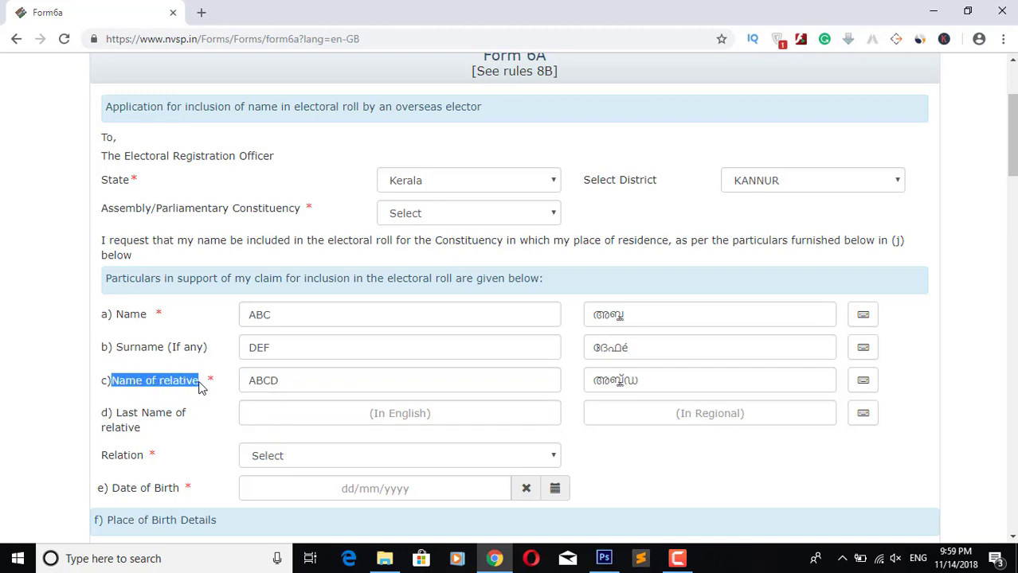
pyautogui.click(108, 420)
pyautogui.moveTo(147, 419); pyautogui.dragTo(163, 427)
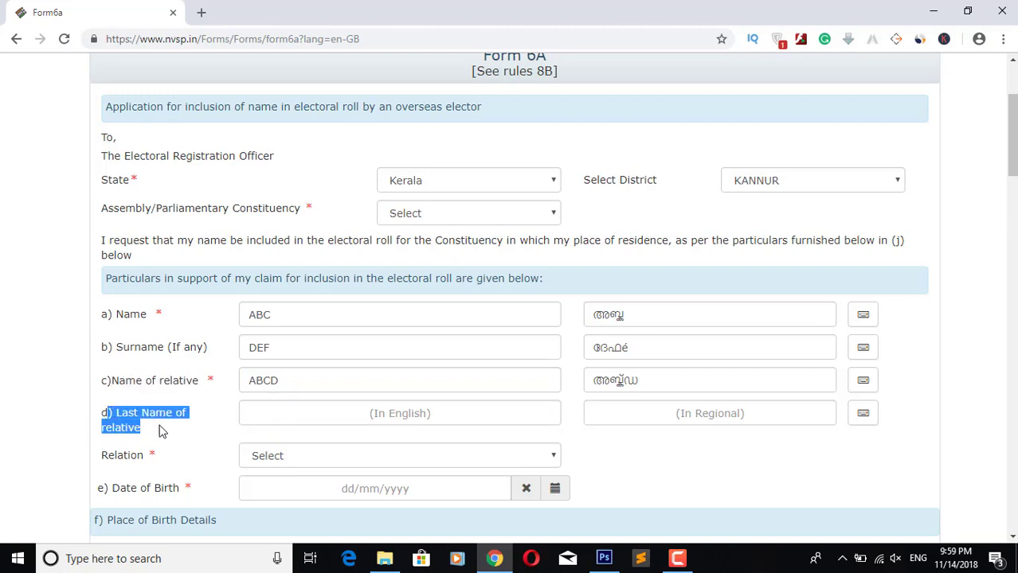
pyautogui.click(260, 419)
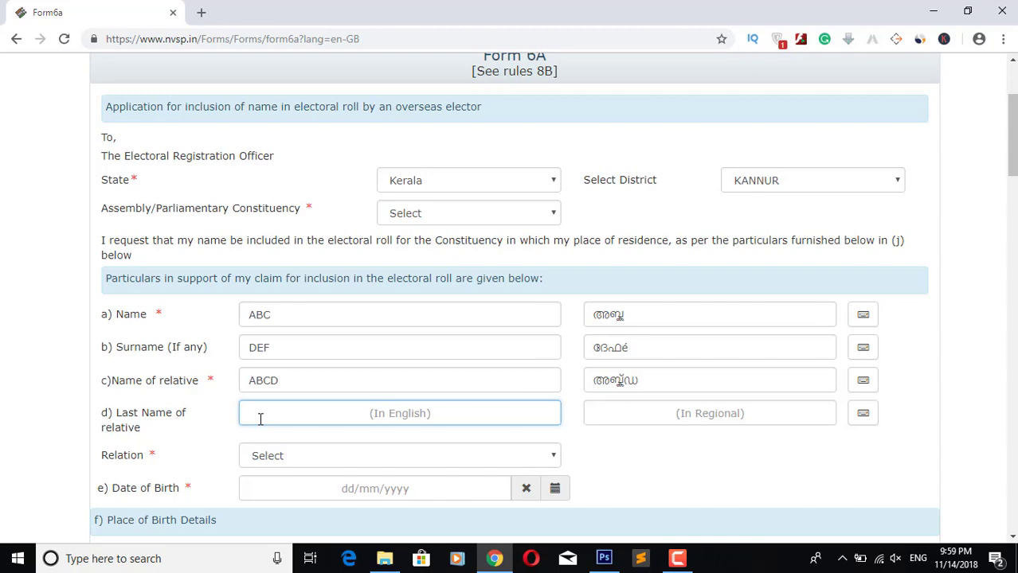
pyautogui.write('LAST')
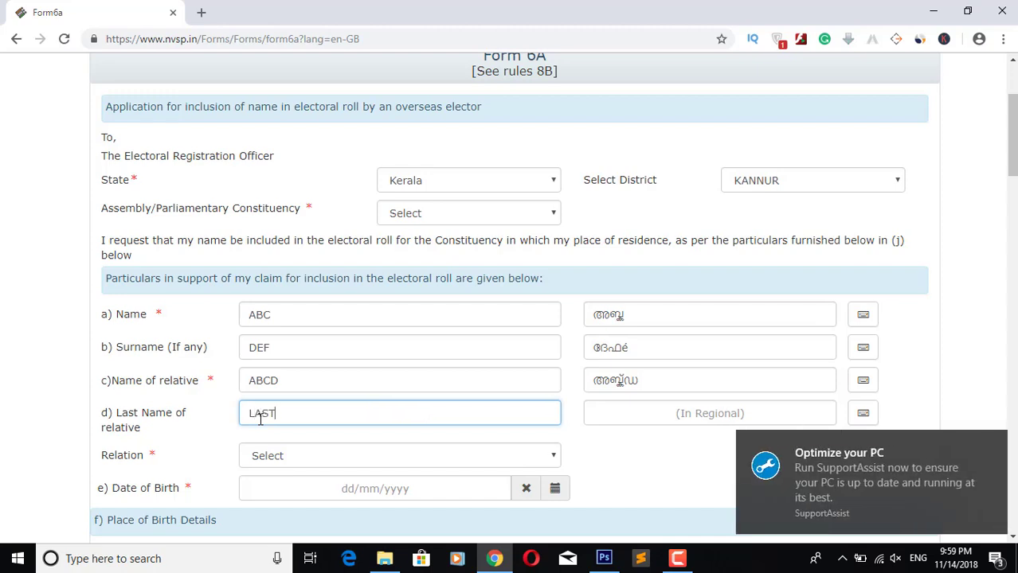
pyautogui.write(' NAME OF RELATIVE')
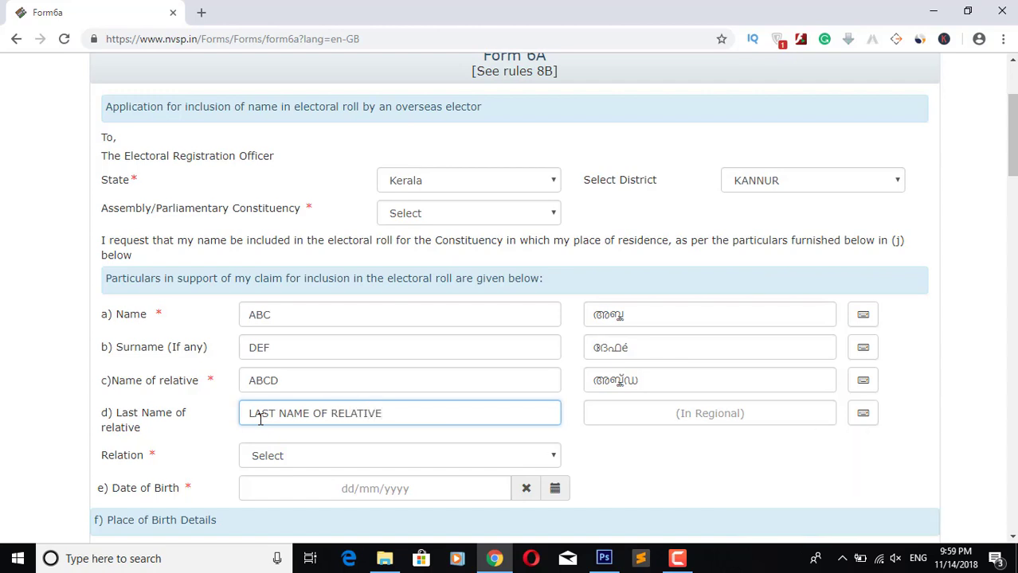
pyautogui.press('BackSpace')
pyautogui.press('BackSpace')
pyautogui.press('BackSpace')
pyautogui.press('BackSpace')
pyautogui.press('BackSpace')
pyautogui.press('BackSpace')
pyautogui.press('BackSpace')
pyautogui.press('BackSpace')
pyautogui.press('BackSpace')
pyautogui.press('BackSpace')
pyautogui.press('BackSpace')
pyautogui.press('BackSpace')
pyautogui.press('BackSpace')
pyautogui.press('BackSpace')
pyautogui.press('BackSpace')
pyautogui.press('BackSpace')
pyautogui.press('BackSpace')
pyautogui.press('BackSpace')
pyautogui.press('BackSpace')
pyautogui.press('BackSpace')
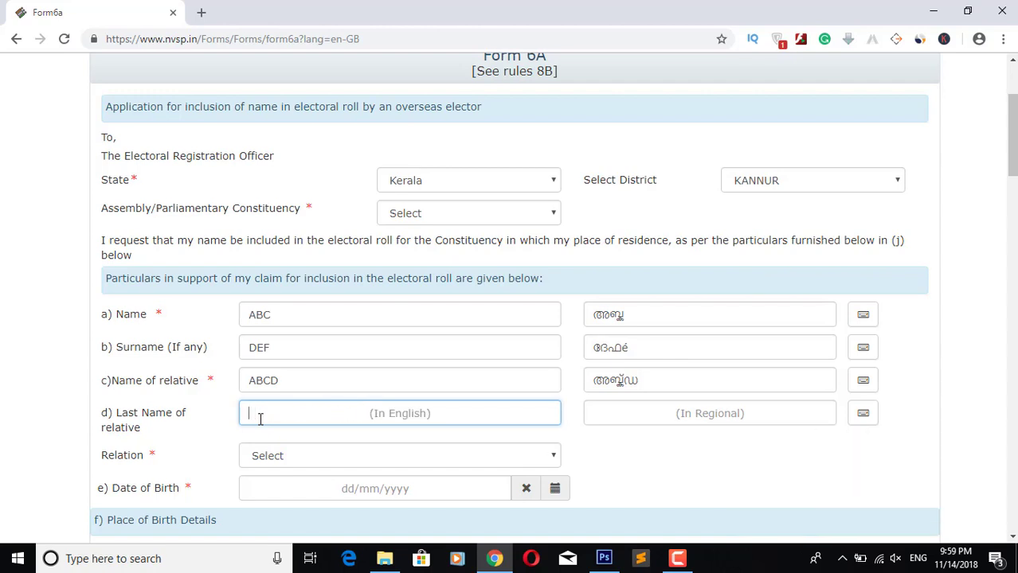
pyautogui.write('OR U CAN SK')
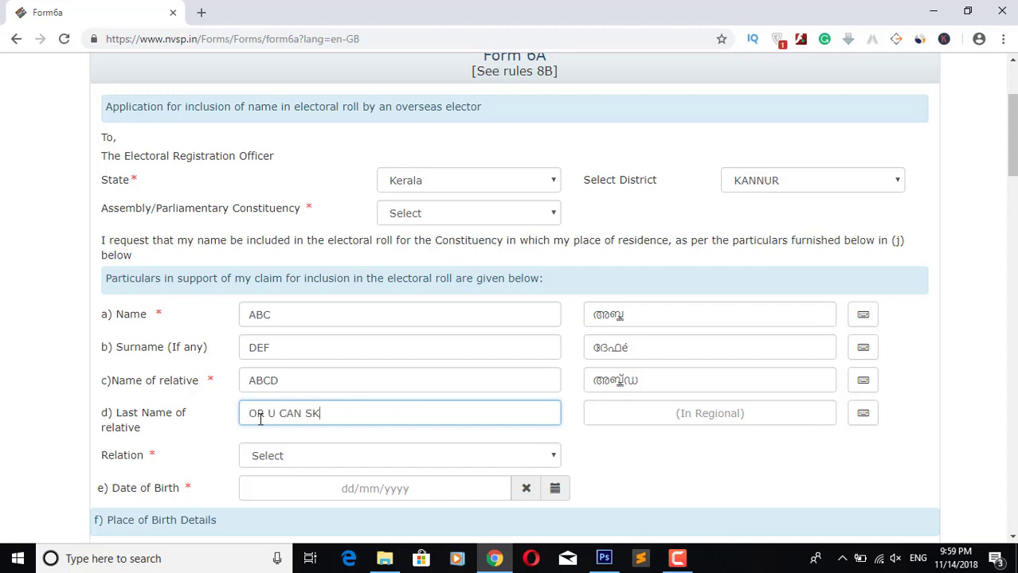
pyautogui.write('IP THIS COLUMN')
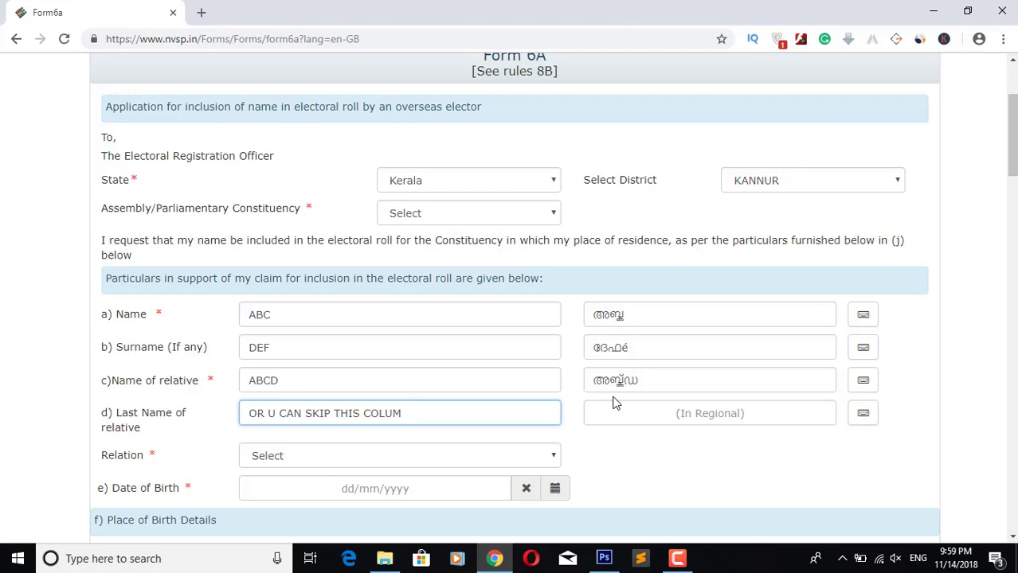
pyautogui.press('BackSpace')
pyautogui.press('BackSpace')
pyautogui.press('BackSpace')
pyautogui.press('BackSpace')
pyautogui.press('BackSpace')
pyautogui.press('BackSpace')
pyautogui.press('BackSpace')
pyautogui.press('BackSpace')
pyautogui.press('BackSpace')
pyautogui.press('BackSpace')
pyautogui.press('BackSpace')
pyautogui.press('BackSpace')
pyautogui.press('BackSpace')
pyautogui.press('BackSpace')
pyautogui.press('BackSpace')
pyautogui.press('BackSpace')
pyautogui.press('BackSpace')
pyautogui.press('BackSpace')
pyautogui.press('BackSpace')
pyautogui.press('BackSpace')
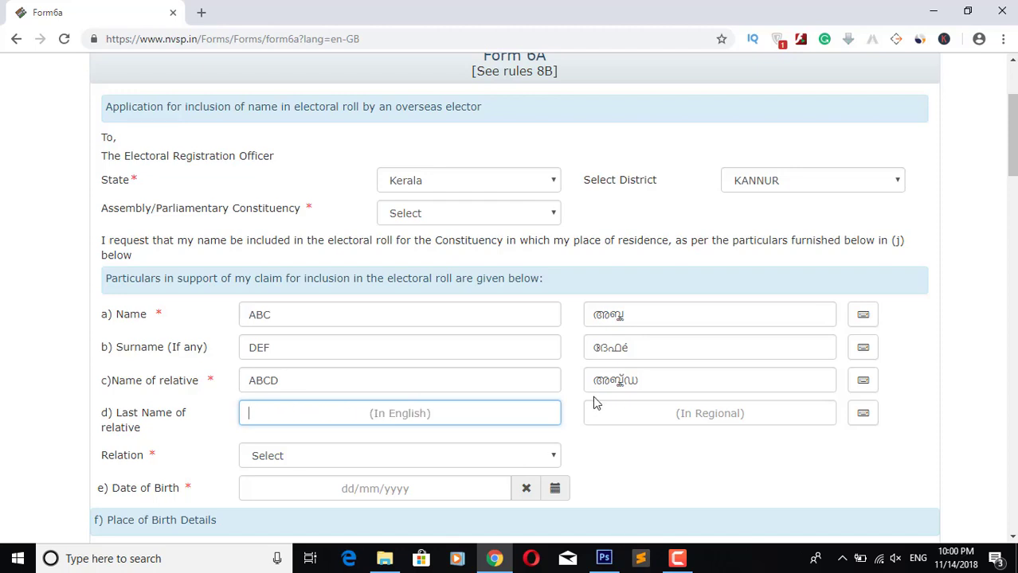
pyautogui.moveTo(98, 462); pyautogui.dragTo(157, 470)
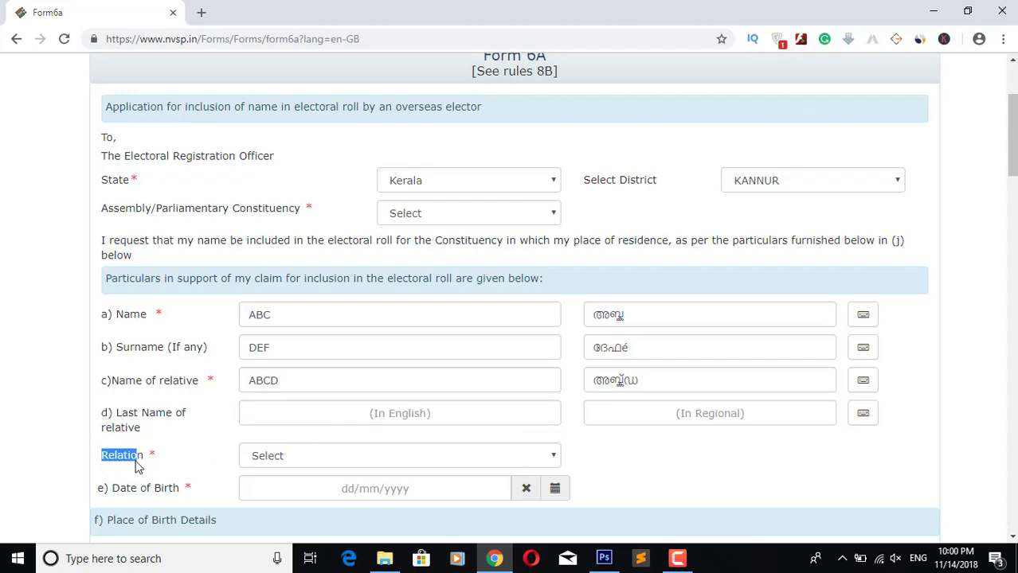
# Step: Set the Relation type to Father
pyautogui.click(159, 468)
pyautogui.click(305, 458)
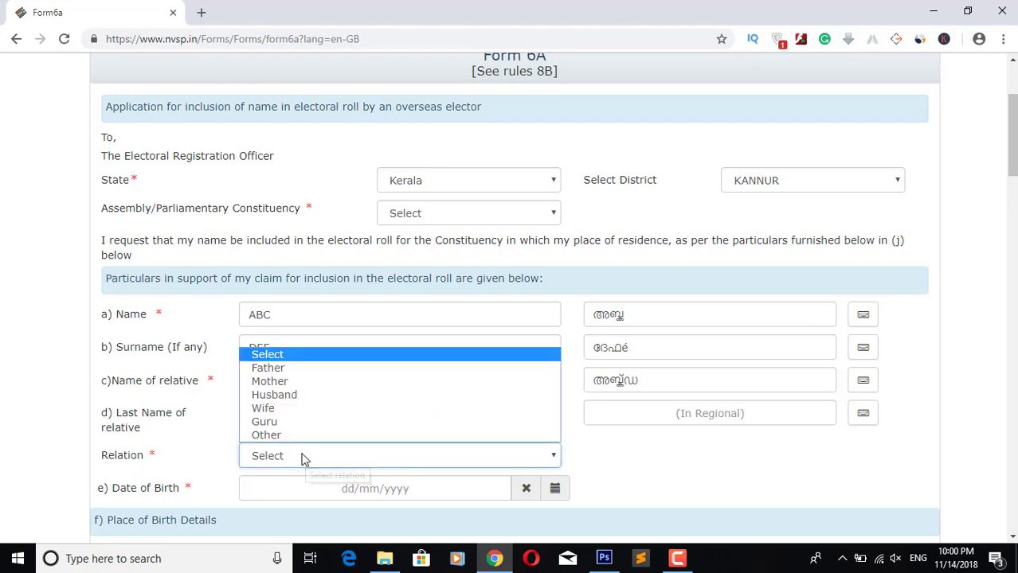
pyautogui.click(292, 371)
# Step: Set the date of birth to 01/01/1990 using the calendar's 1990 year view
pyautogui.scroll(-2, 673, 463)
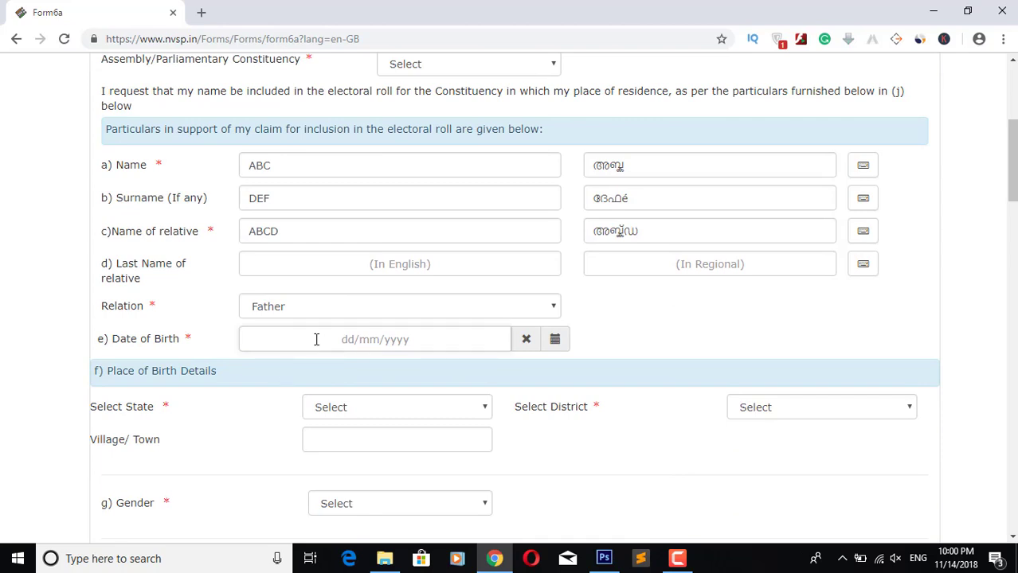
pyautogui.click(316, 339)
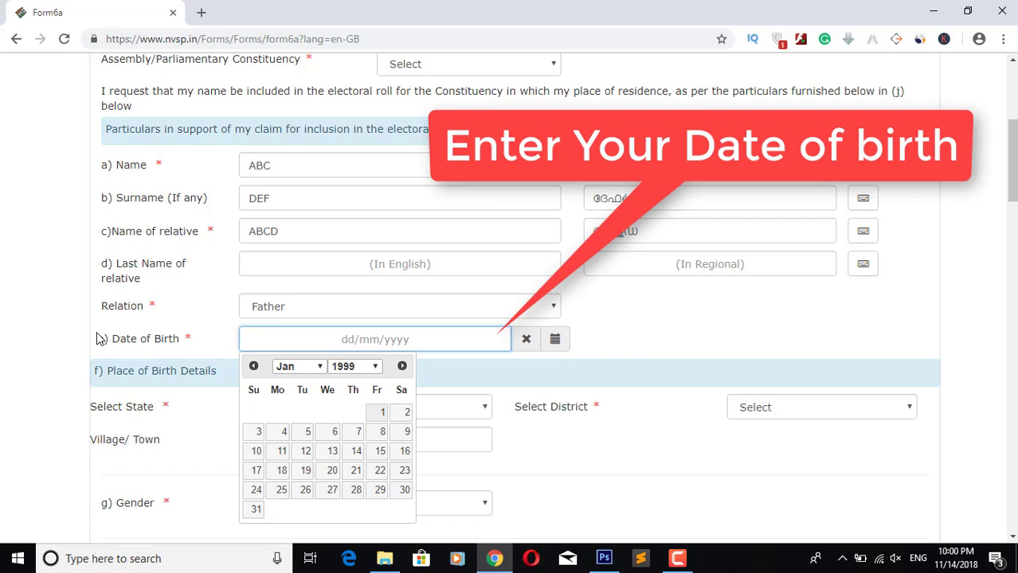
pyautogui.moveTo(97, 339); pyautogui.dragTo(180, 340)
pyautogui.click(367, 334)
pyautogui.click(350, 368)
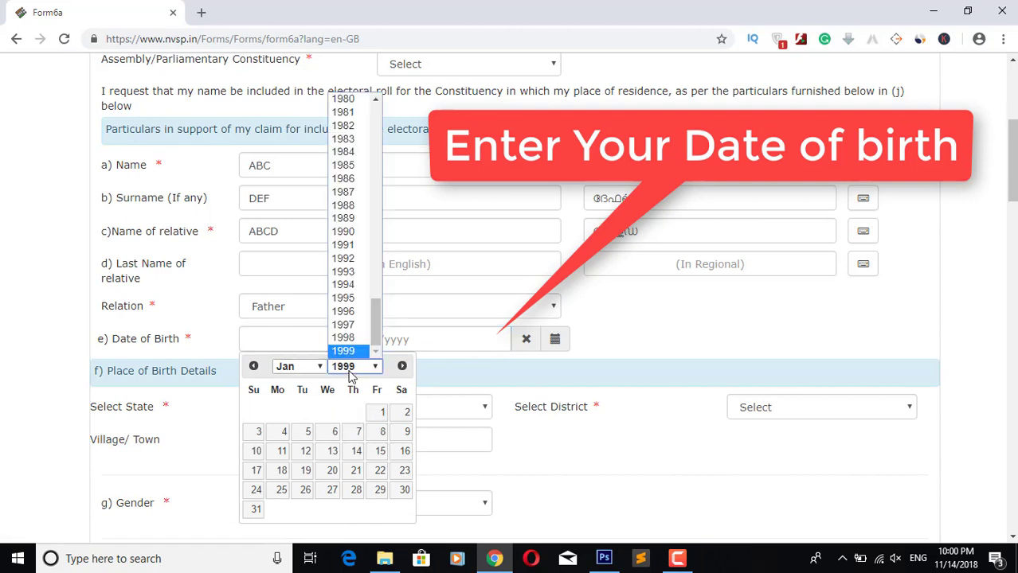
pyautogui.click(350, 237)
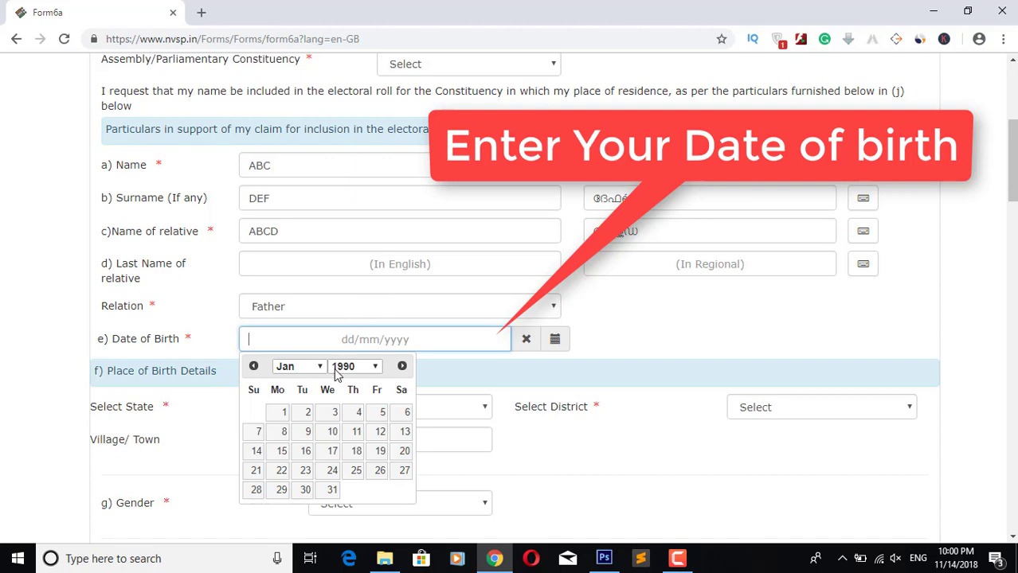
pyautogui.click(281, 413)
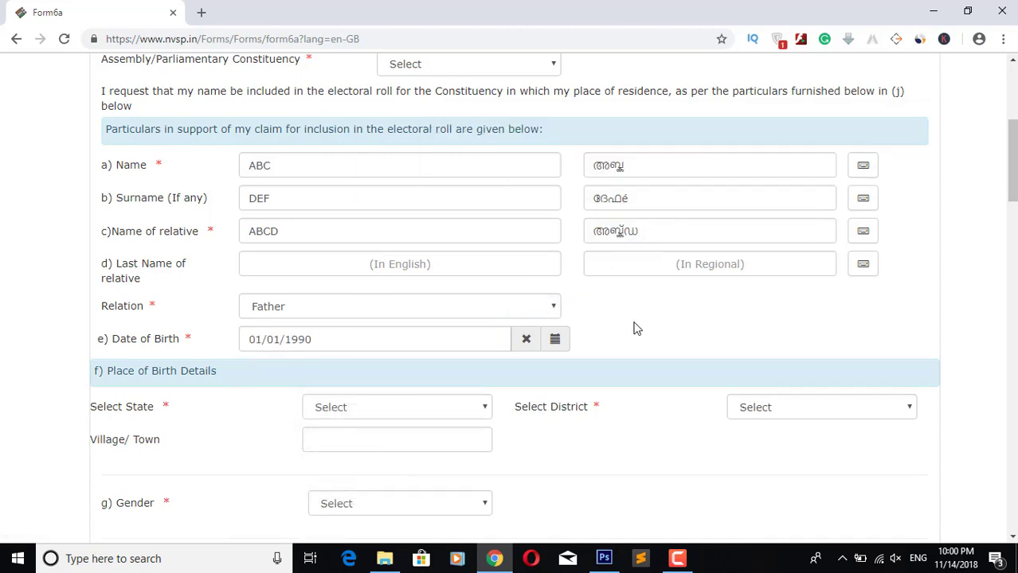
pyautogui.click(354, 407)
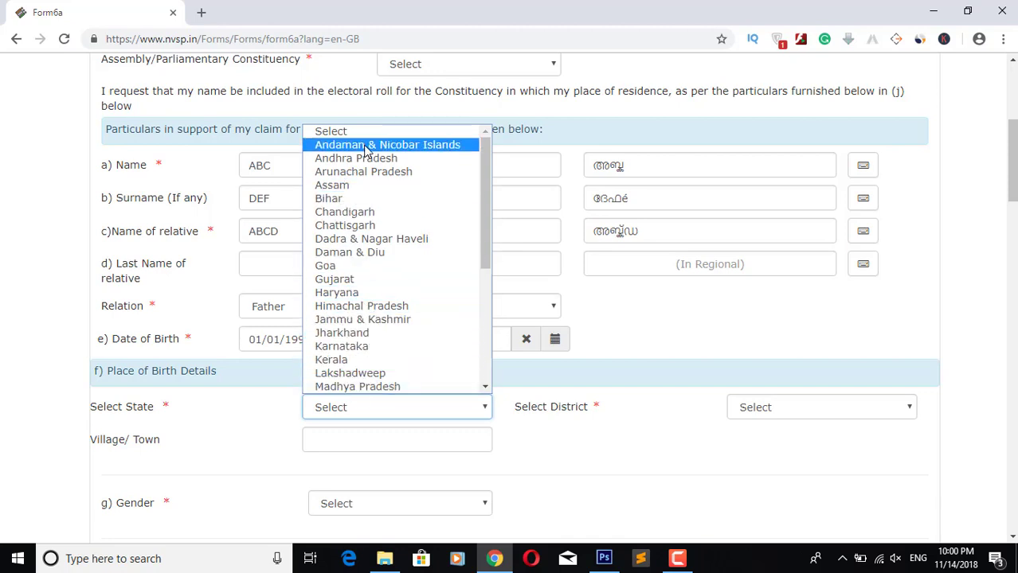
# Step: Set place of birth to Kerala, KANNUR district, village KANNUR
pyautogui.click(343, 360)
pyautogui.scroll(-2, 722, 414)
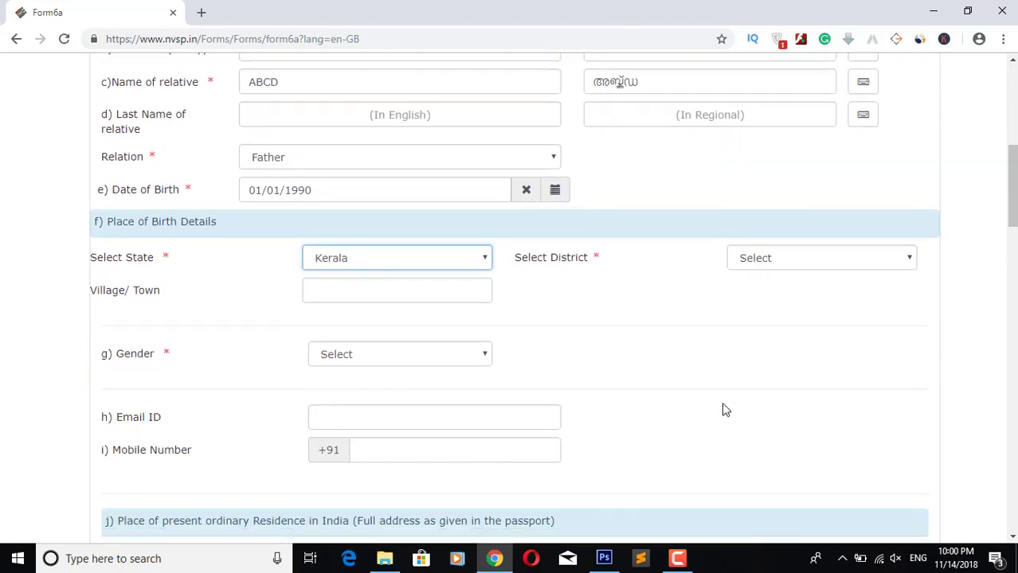
pyautogui.click(801, 262)
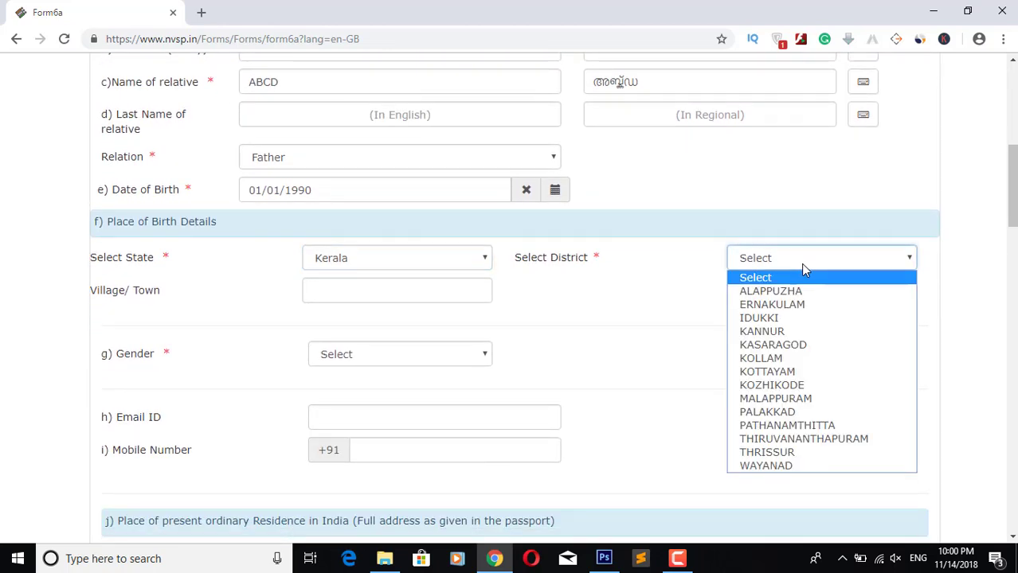
pyautogui.click(777, 333)
pyautogui.click(369, 283)
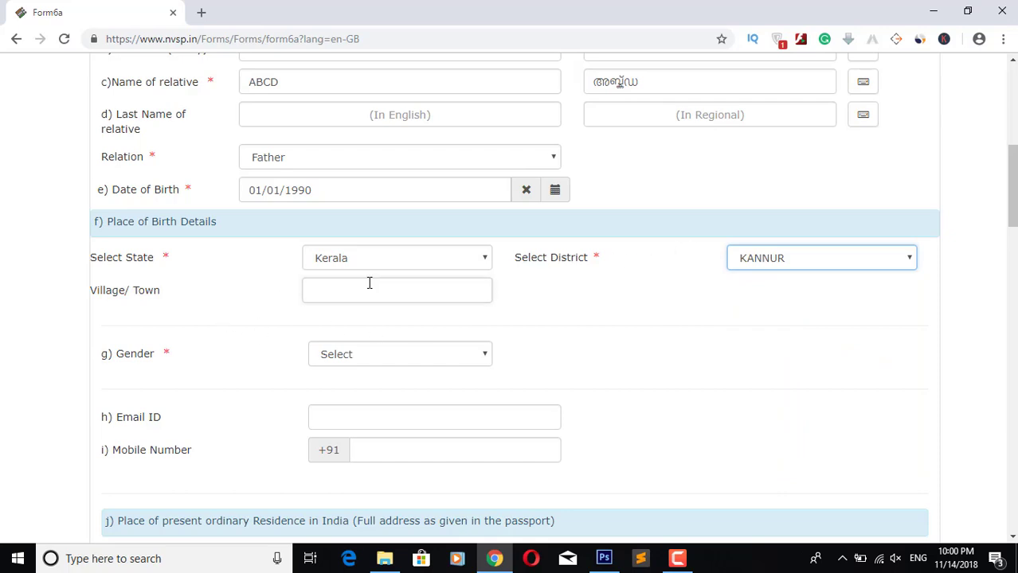
pyautogui.write('KANNUR')
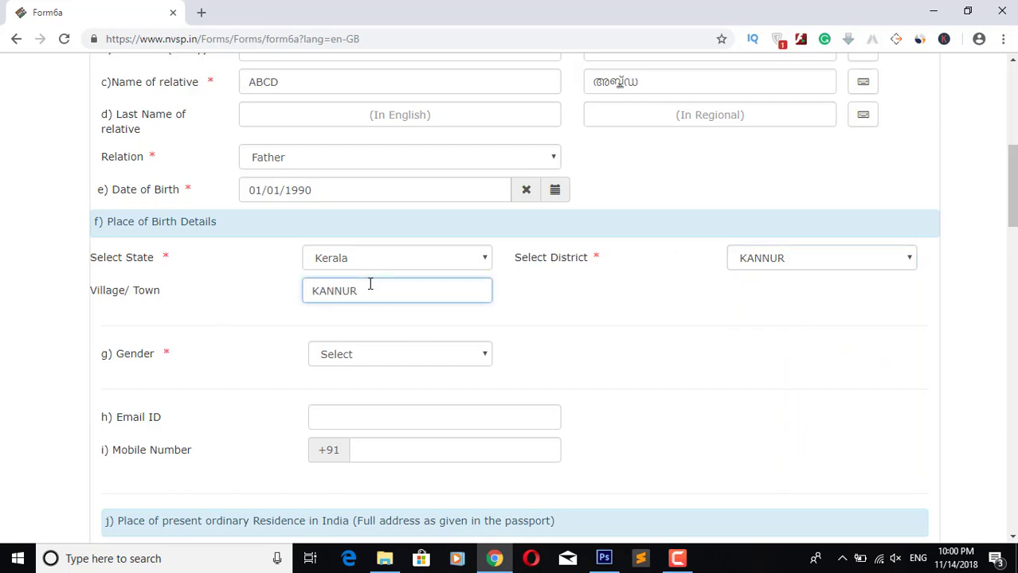
pyautogui.moveTo(370, 283); pyautogui.dragTo(304, 291)
pyautogui.click(438, 295)
pyautogui.click(546, 285)
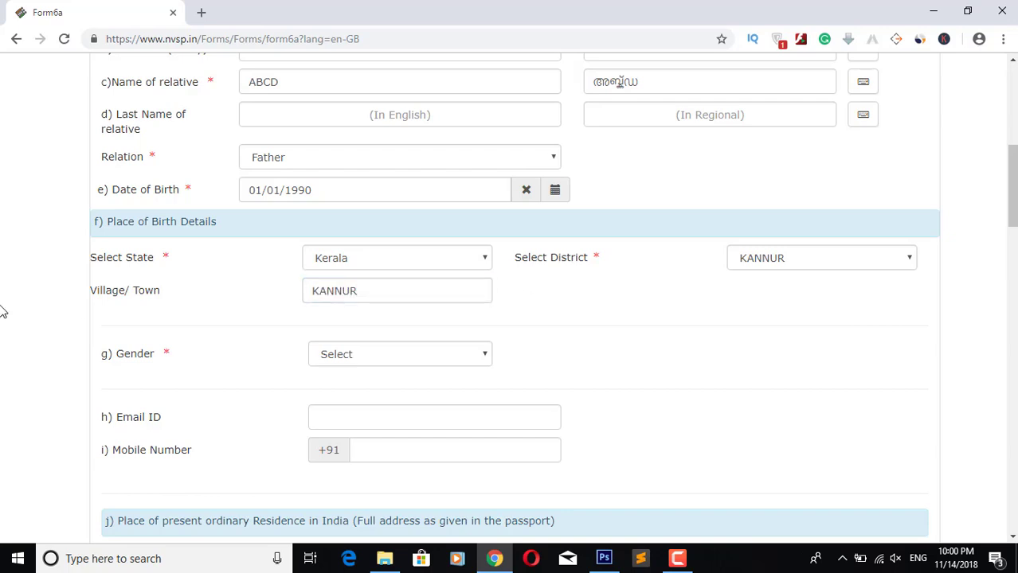
# Step: Point out the Village, District and State labels, then choose Male as the gender
pyautogui.moveTo(86, 292); pyautogui.dragTo(206, 290)
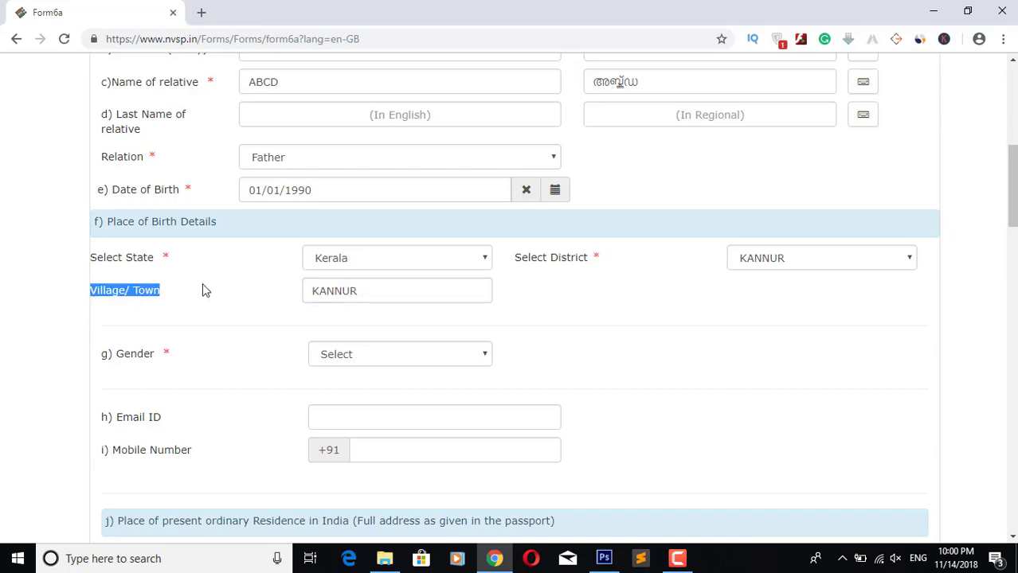
pyautogui.click(135, 310)
pyautogui.doubleClick(570, 259)
pyautogui.click(556, 259)
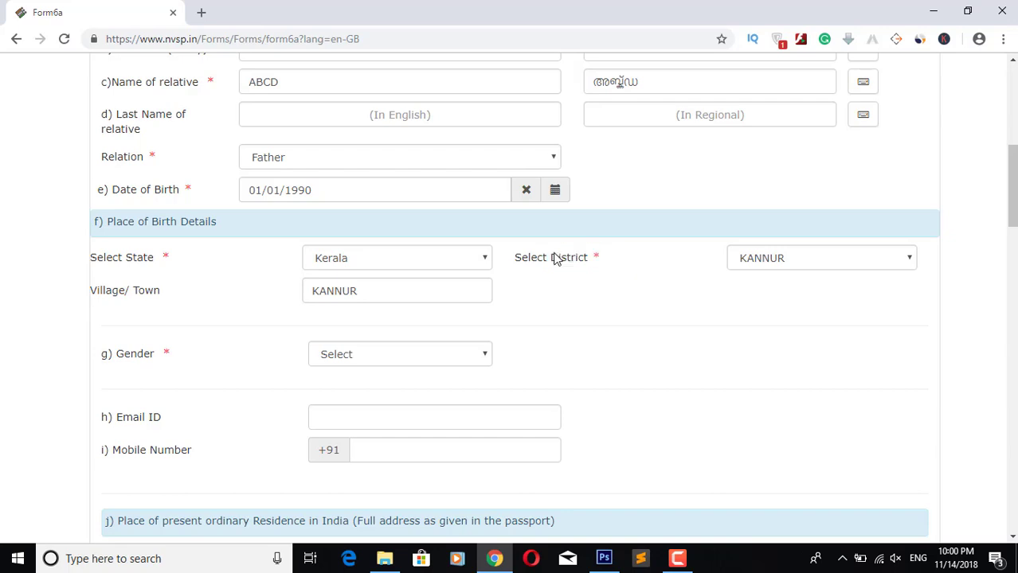
pyautogui.moveTo(89, 259); pyautogui.dragTo(169, 257)
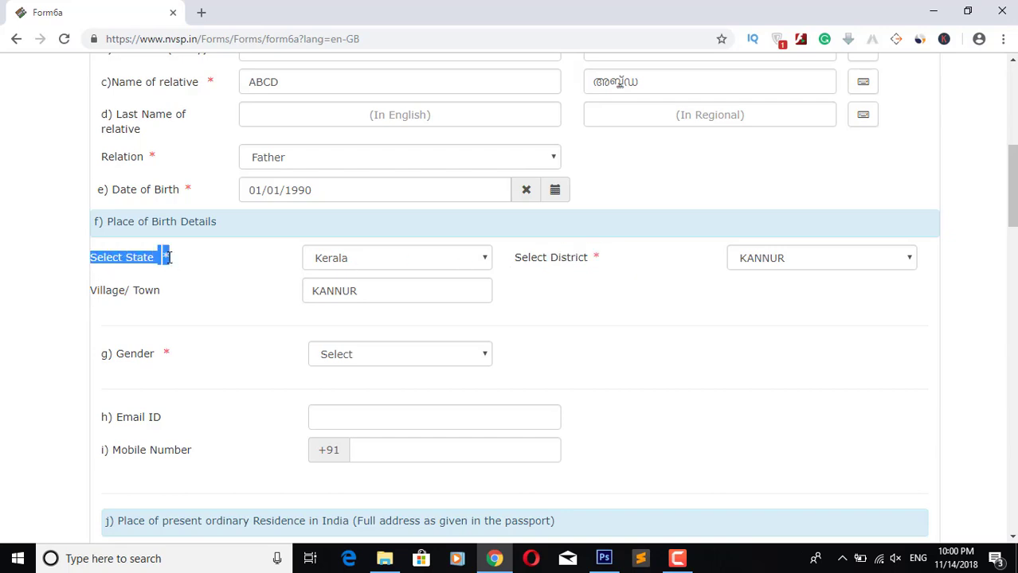
pyautogui.click(172, 267)
pyautogui.click(363, 354)
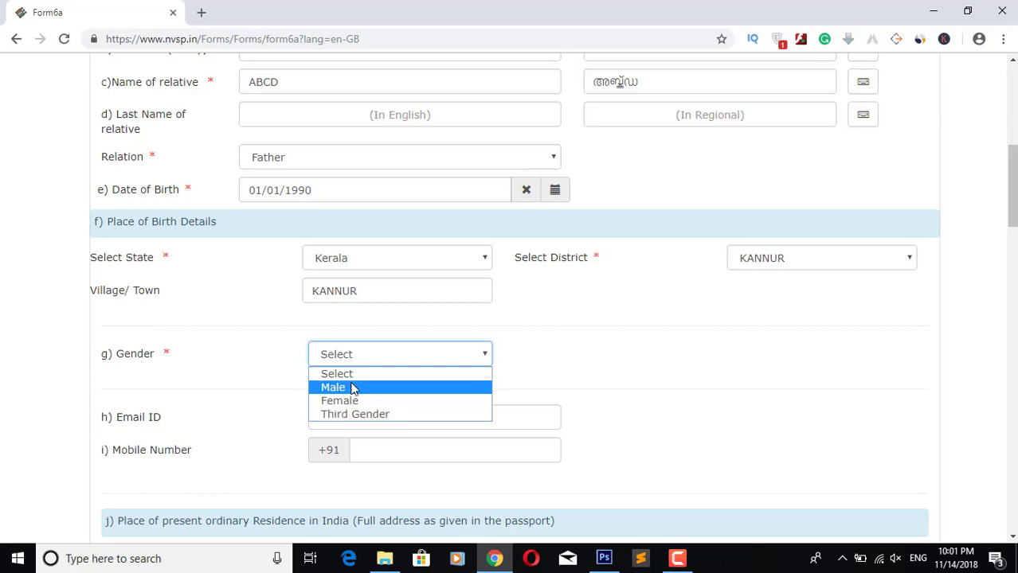
pyautogui.click(358, 388)
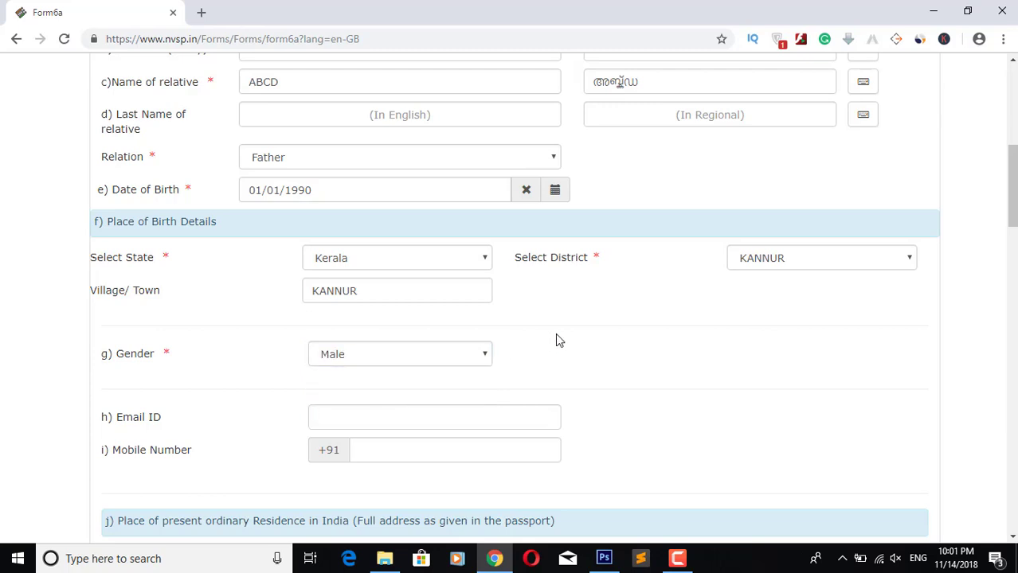
pyautogui.scroll(-2, 555, 333)
pyautogui.click(348, 266)
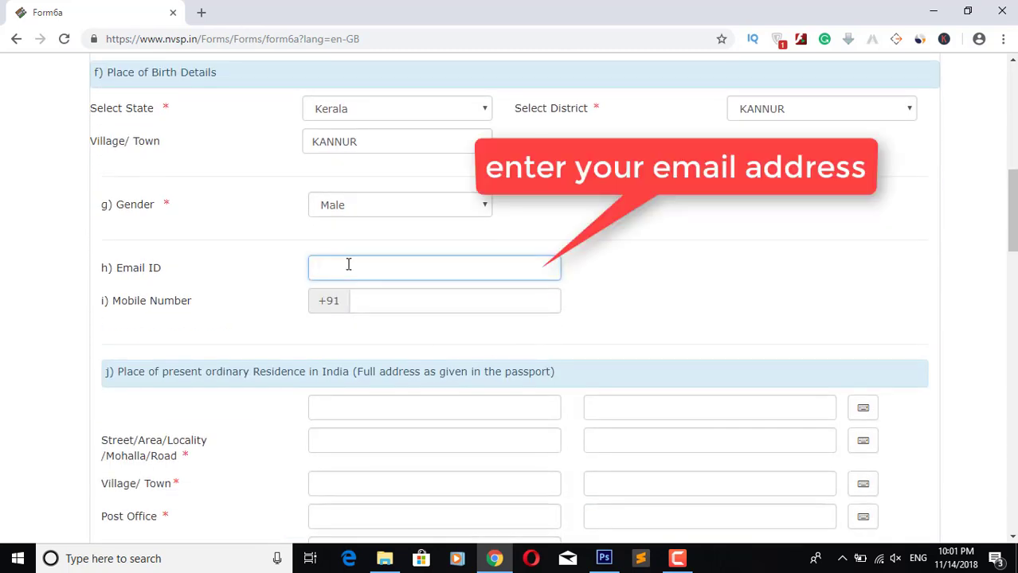
pyautogui.write('abcd@gmail.com')
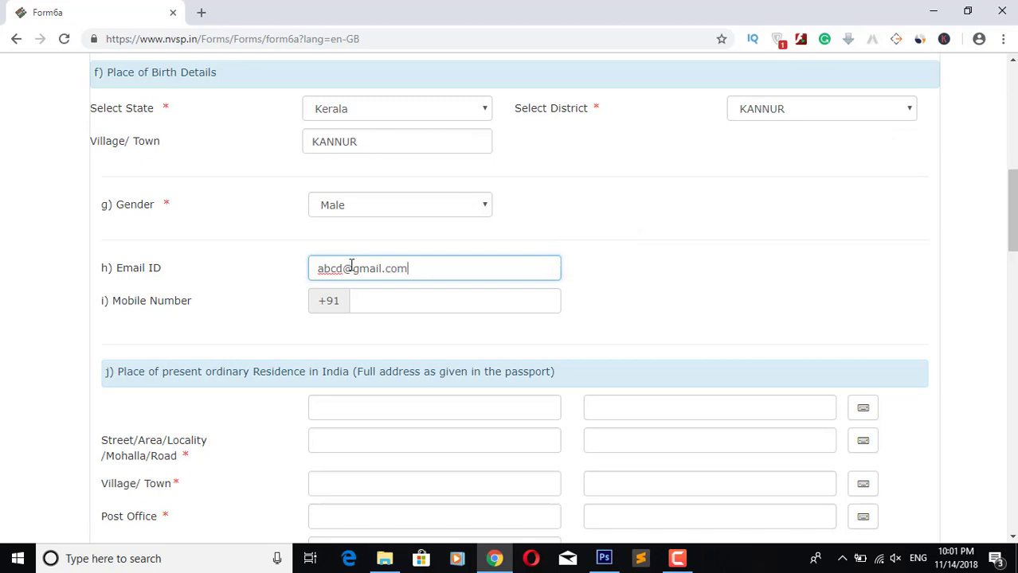
pyautogui.hotkey('ctrl', 'a')
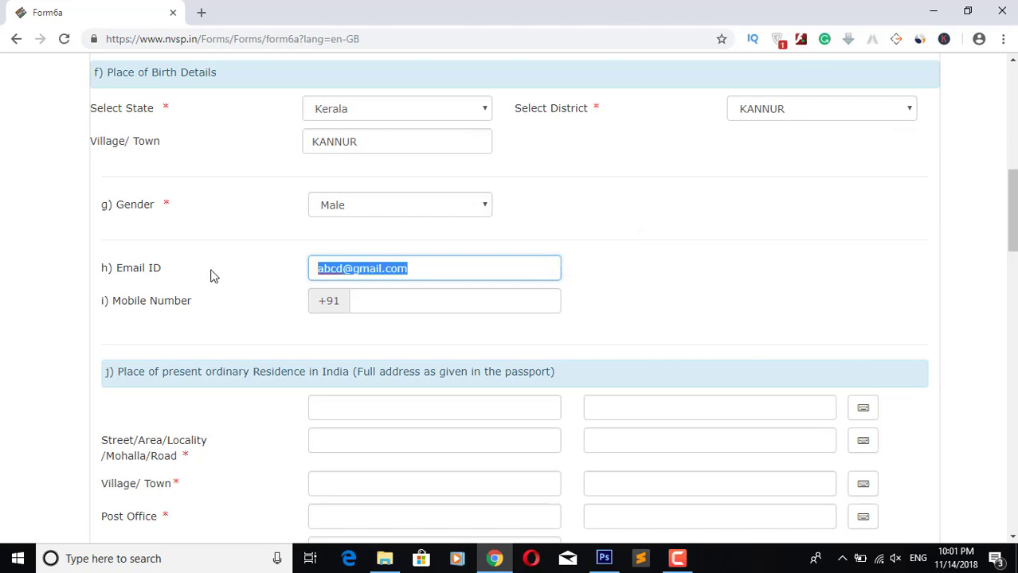
pyautogui.click(168, 275)
pyautogui.moveTo(161, 269); pyautogui.dragTo(117, 272)
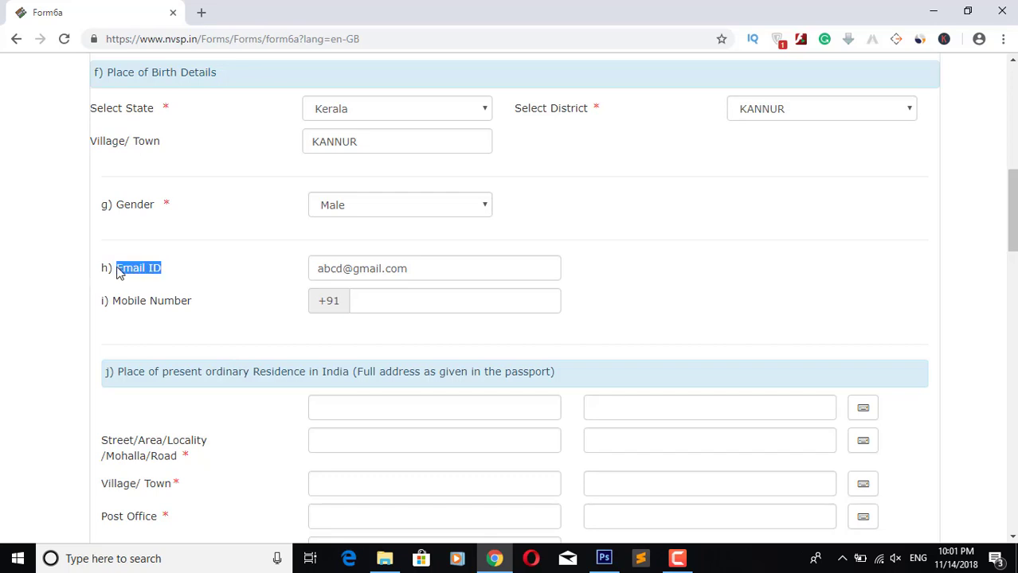
pyautogui.click(363, 268)
pyautogui.moveTo(432, 263); pyautogui.dragTo(313, 269)
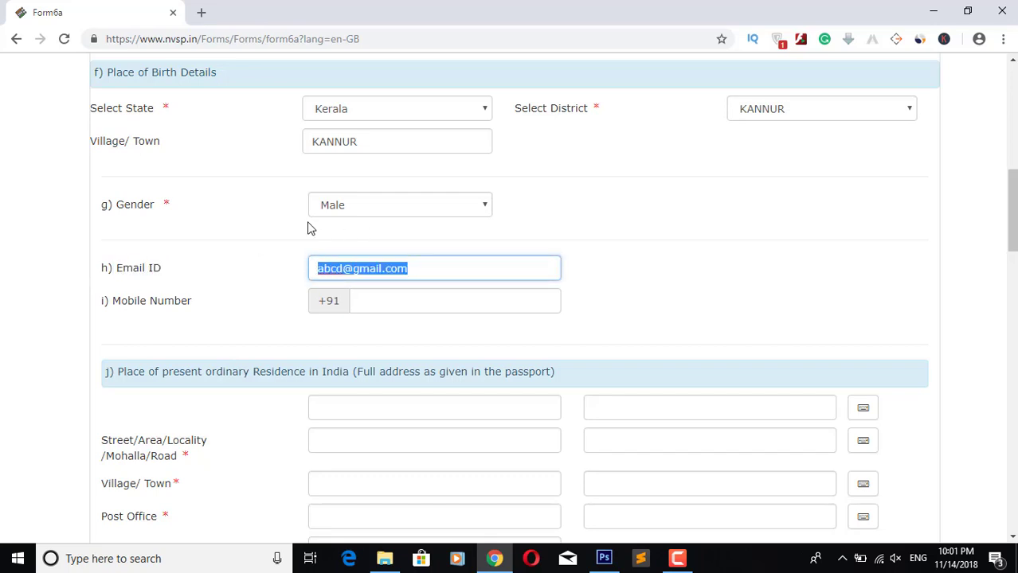
pyautogui.write('u van')
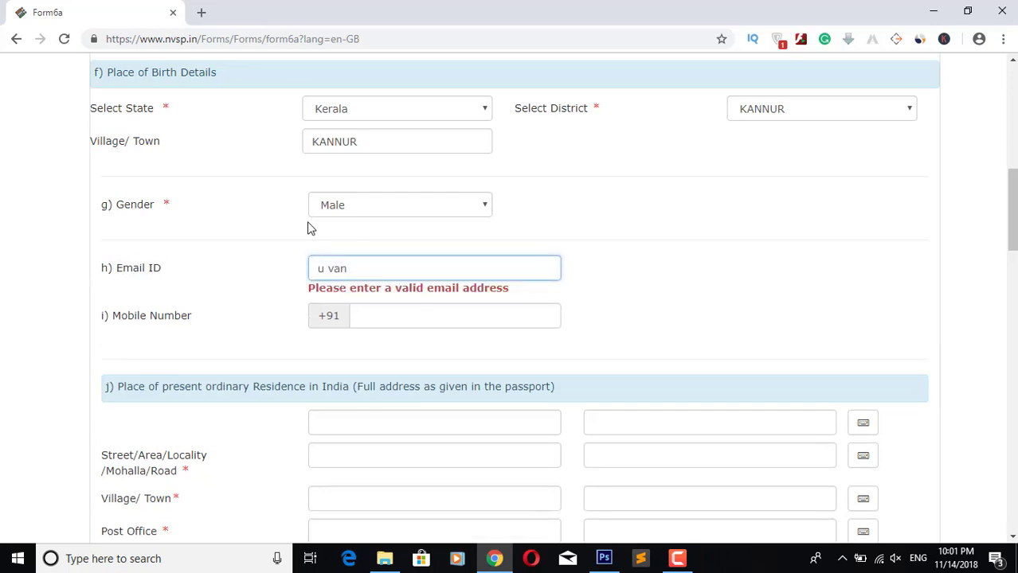
pyautogui.press('BackSpace')
pyautogui.press('BackSpace')
pyautogui.press('BackSpace')
pyautogui.write('can give your email')
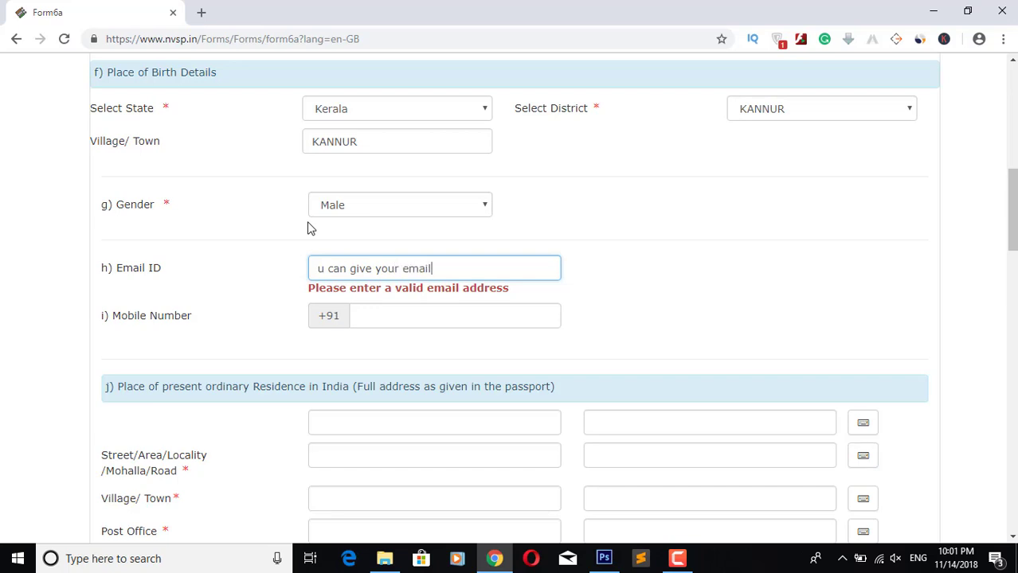
pyautogui.write(' id')
pyautogui.write(' or skip th')
pyautogui.write('ip ')
pyautogui.write('olumn')
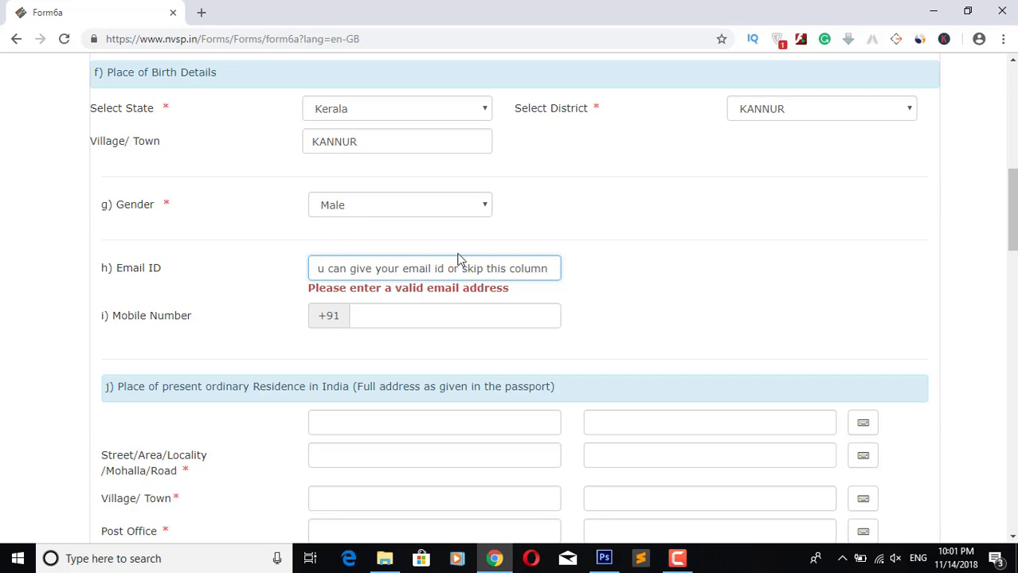
pyautogui.moveTo(309, 271); pyautogui.dragTo(291, 283)
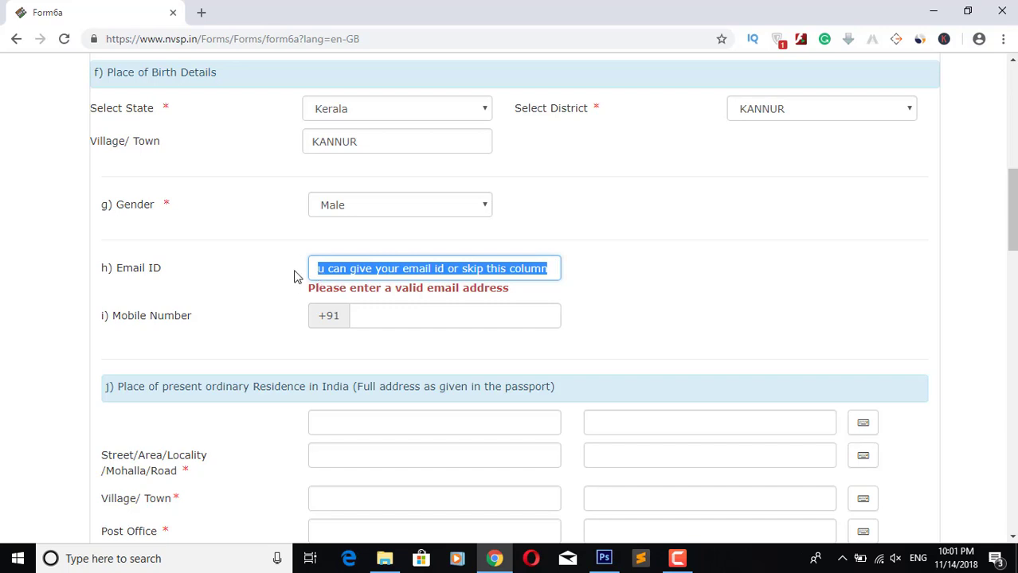
pyautogui.press('BackSpace')
pyautogui.click(212, 277)
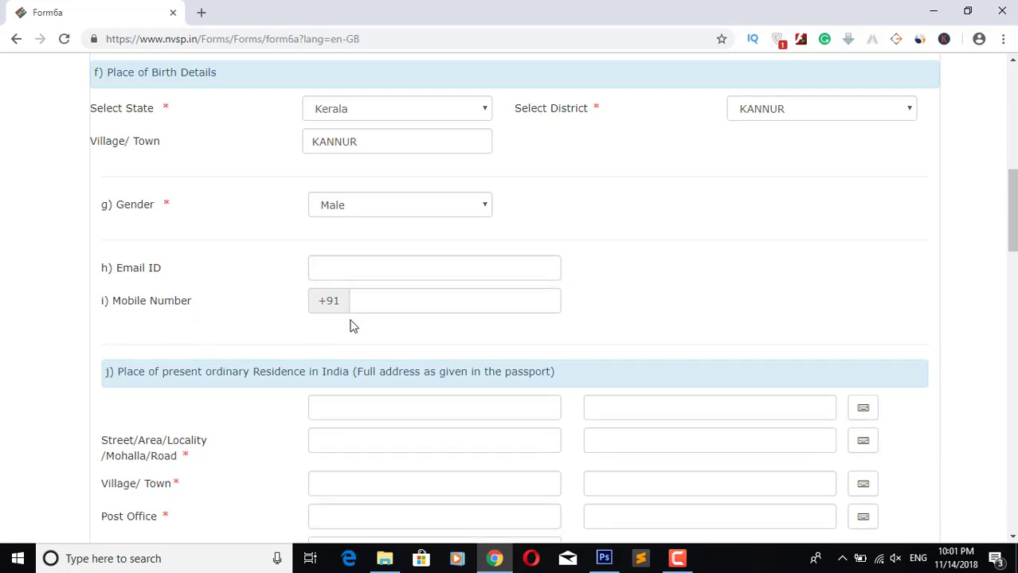
pyautogui.click(382, 298)
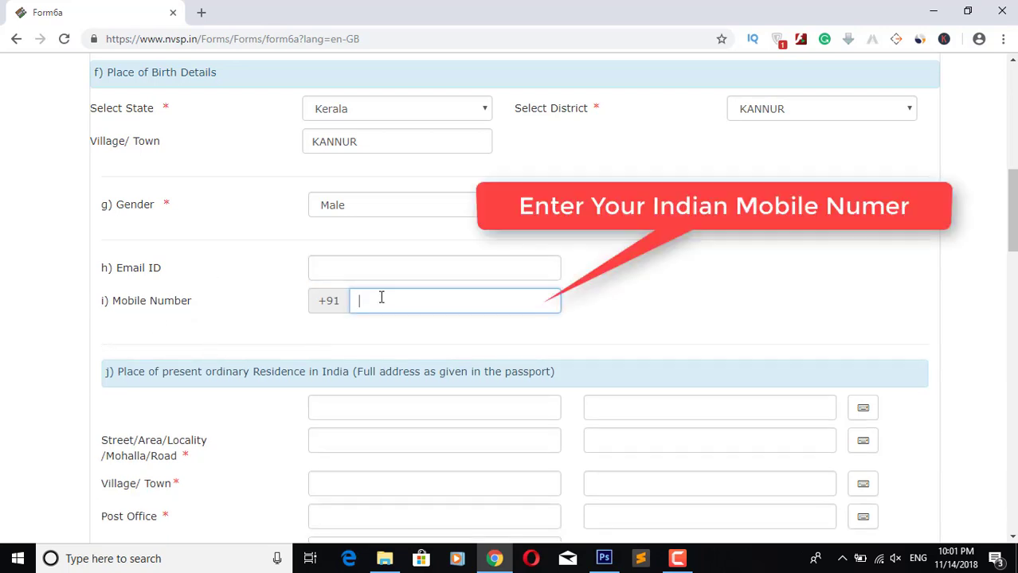
pyautogui.moveTo(442, 296); pyautogui.dragTo(344, 291)
pyautogui.click(460, 301)
pyautogui.moveTo(460, 301); pyautogui.dragTo(340, 278)
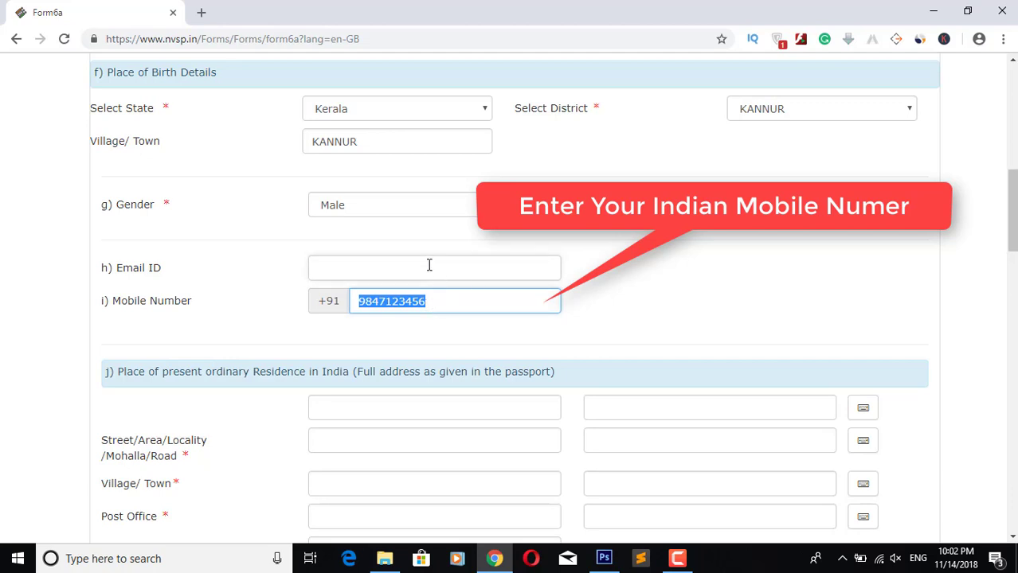
pyautogui.click(422, 301)
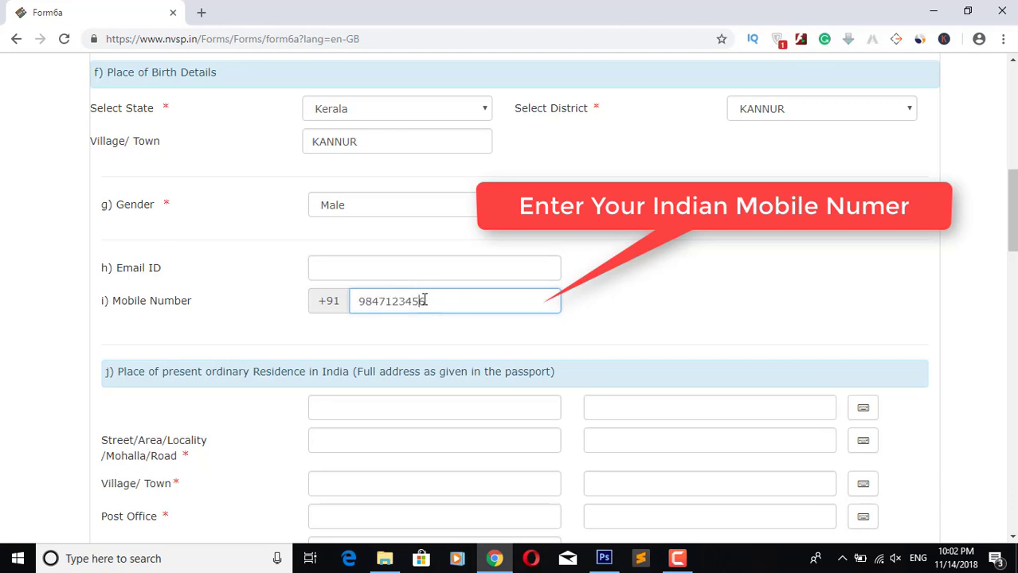
pyautogui.doubleClick(422, 301)
pyautogui.press('BackSpace')
pyautogui.click(371, 329)
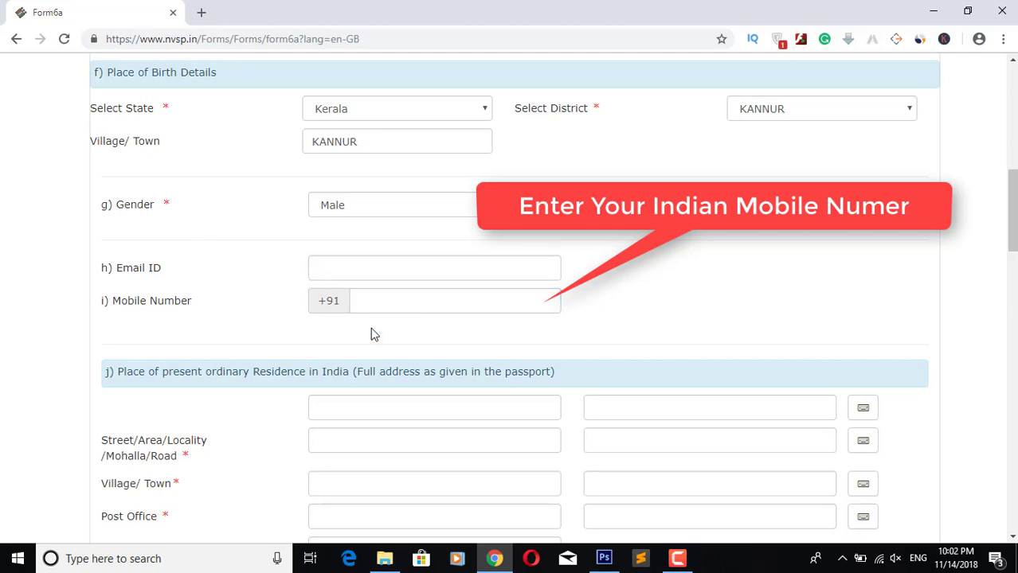
pyautogui.click(373, 301)
pyautogui.moveTo(114, 316); pyautogui.dragTo(218, 304)
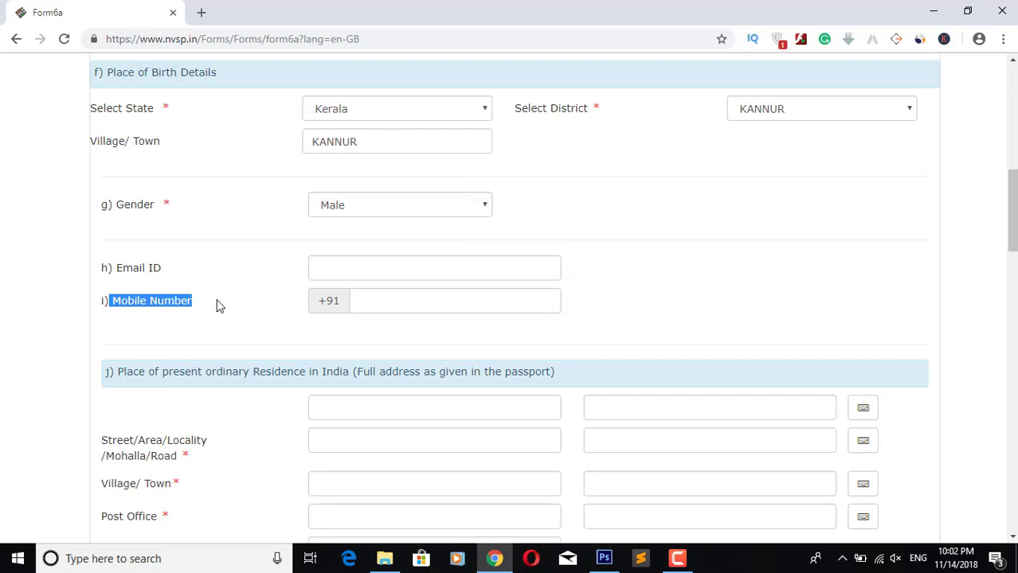
pyautogui.click(203, 309)
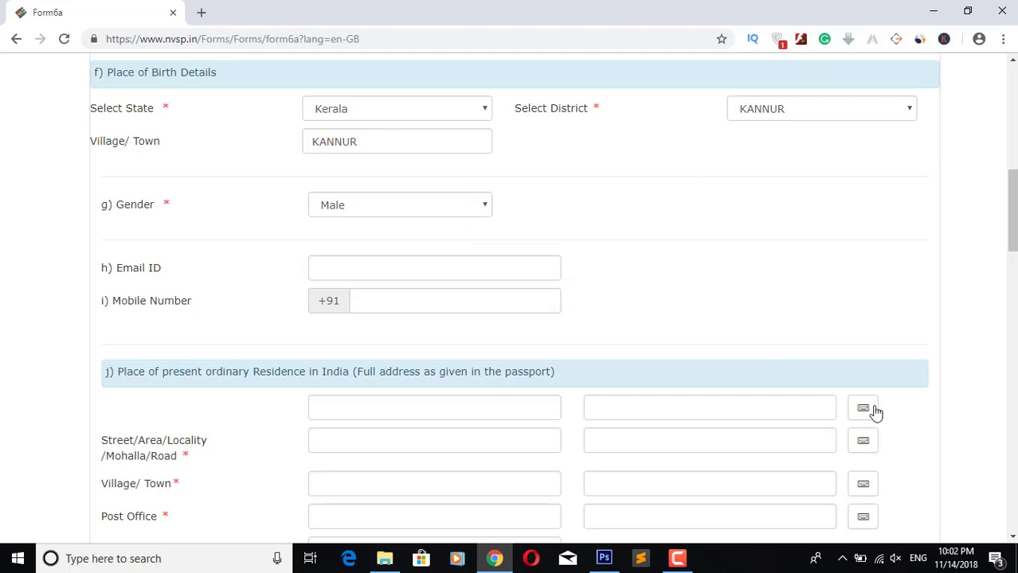
# Step: Type and erase a home-address note, then enter kannur in the first address line
pyautogui.scroll(-3, 872, 413)
pyautogui.click(347, 181)
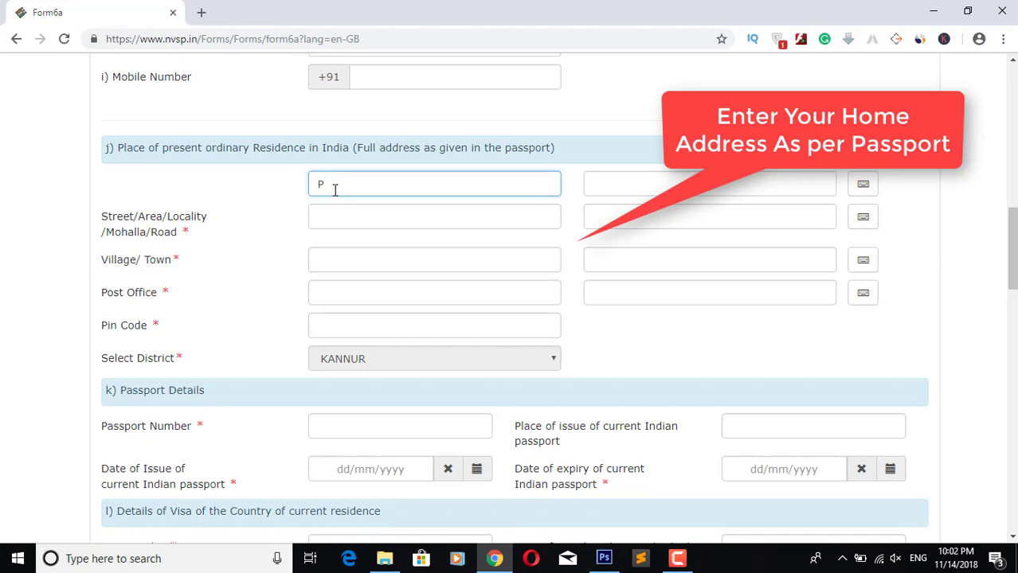
pyautogui.write('Fill-up here')
pyautogui.write(', your hom')
pyautogui.press('BackSpace')
pyautogui.press('BackSpace')
pyautogui.press('BackSpace')
pyautogui.press('BackSpace')
pyautogui.press('BackSpace')
pyautogui.press('BackSpace')
pyautogui.press('BackSpace')
pyautogui.press('BackSpace')
pyautogui.press('BackSpace')
pyautogui.press('BackSpace')
pyautogui.press('BackSpace')
pyautogui.press('BackSpace')
pyautogui.press('BackSpace')
pyautogui.press('BackSpace')
pyautogui.press('BackSpace')
pyautogui.press('BackSpace')
pyautogui.press('BackSpace')
pyautogui.press('BackSpace')
pyautogui.press('BackSpace')
pyautogui.press('BackSpace')
pyautogui.press('BackSpace')
pyautogui.write('home a')
pyautogui.write('res')
pyautogui.moveTo(393, 182); pyautogui.dragTo(309, 181)
pyautogui.press('BackSpace')
pyautogui.write('kannu')
pyautogui.press('Tab')
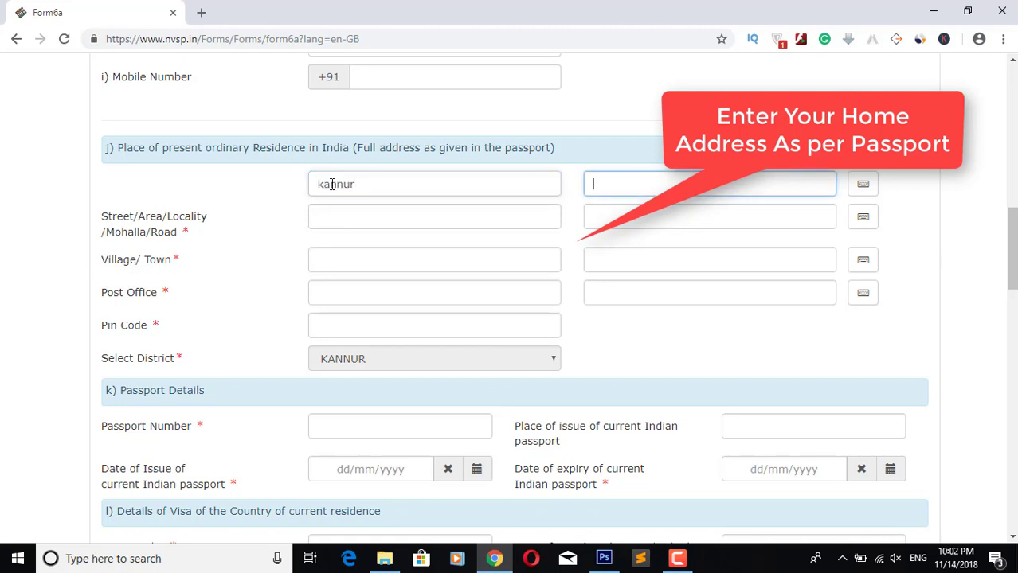
# Step: Enter kannur in Street/Area, accepting the Malayalam transliteration
pyautogui.click(349, 216)
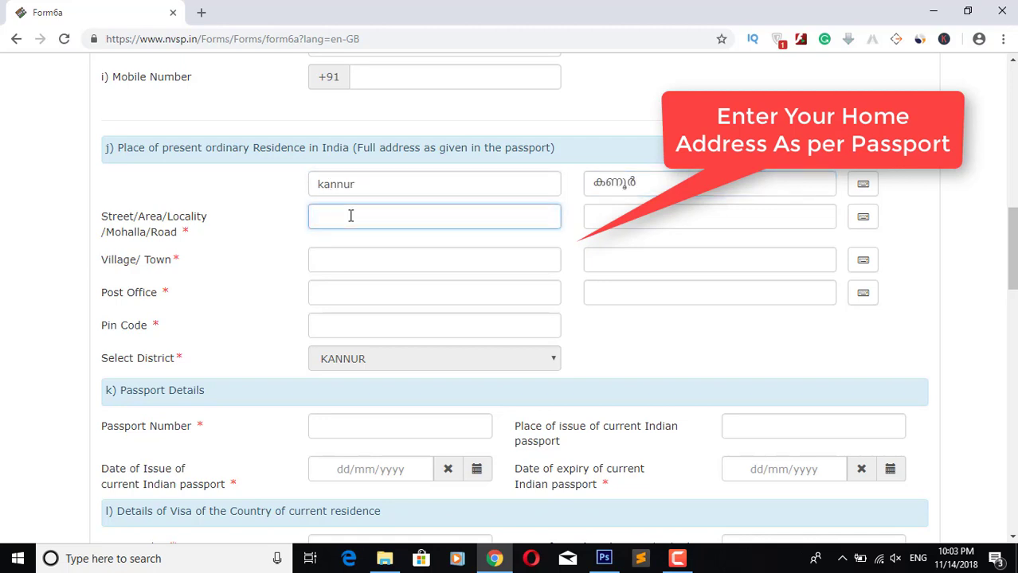
pyautogui.write('kannu')
pyautogui.press('Tab')
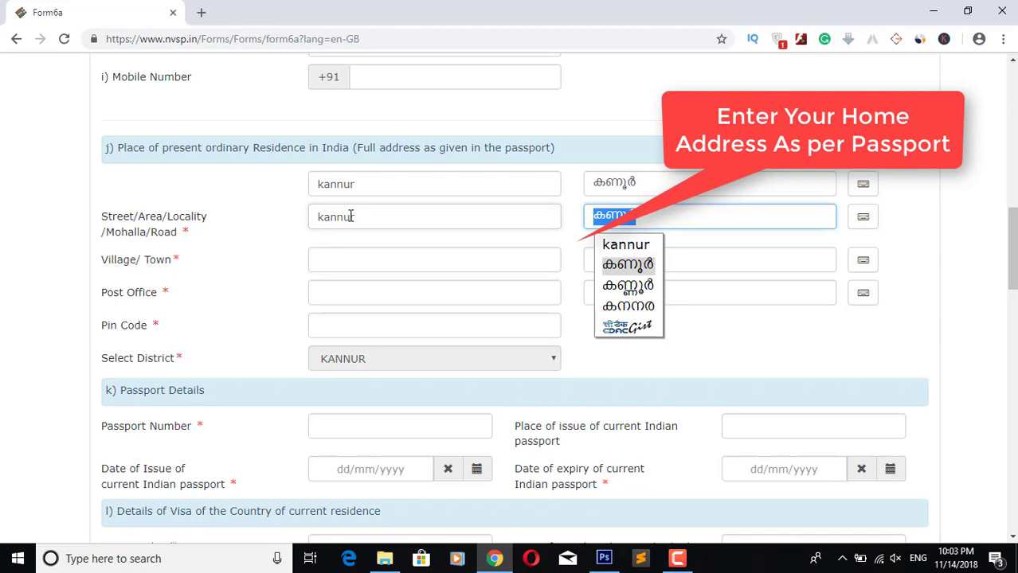
pyautogui.click(507, 212)
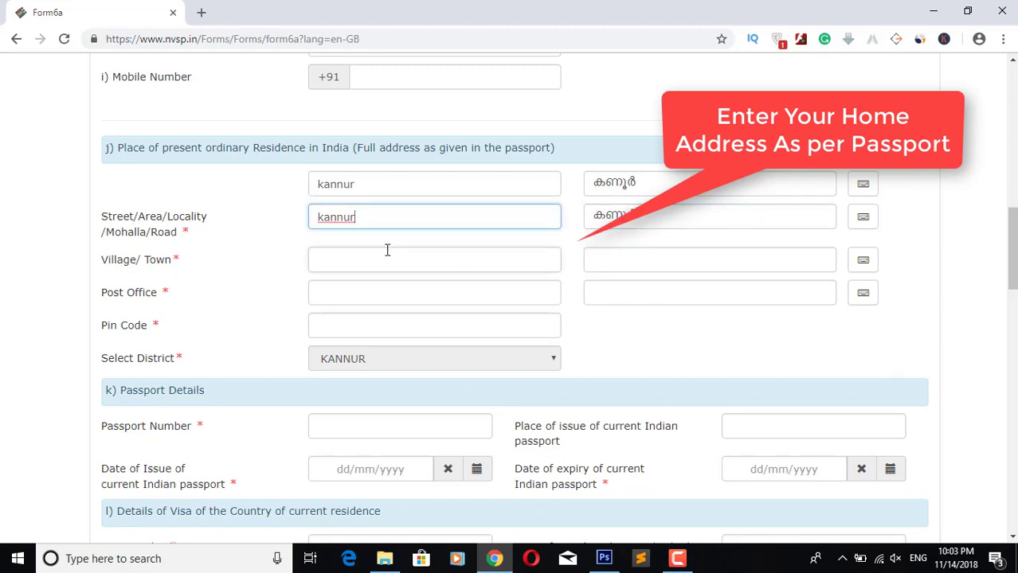
pyautogui.click(387, 250)
pyautogui.write('kannu')
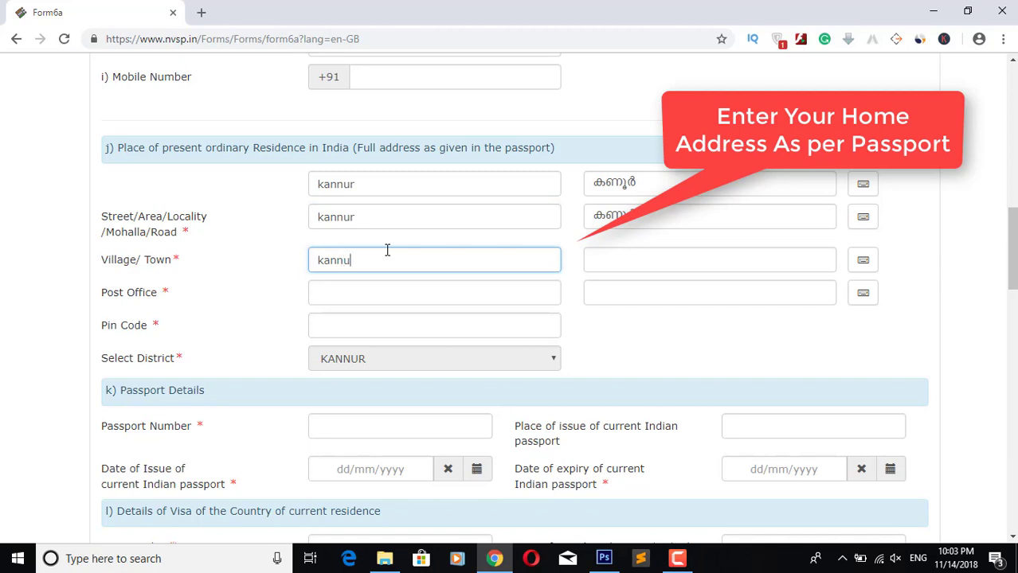
pyautogui.write('r city')
pyautogui.click(481, 237)
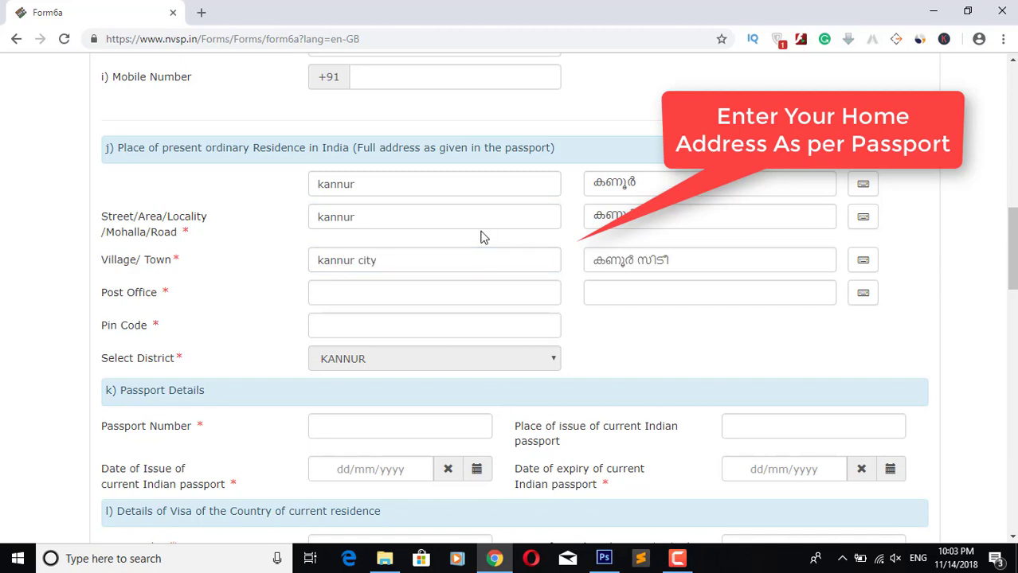
pyautogui.click(396, 291)
pyautogui.click(385, 291)
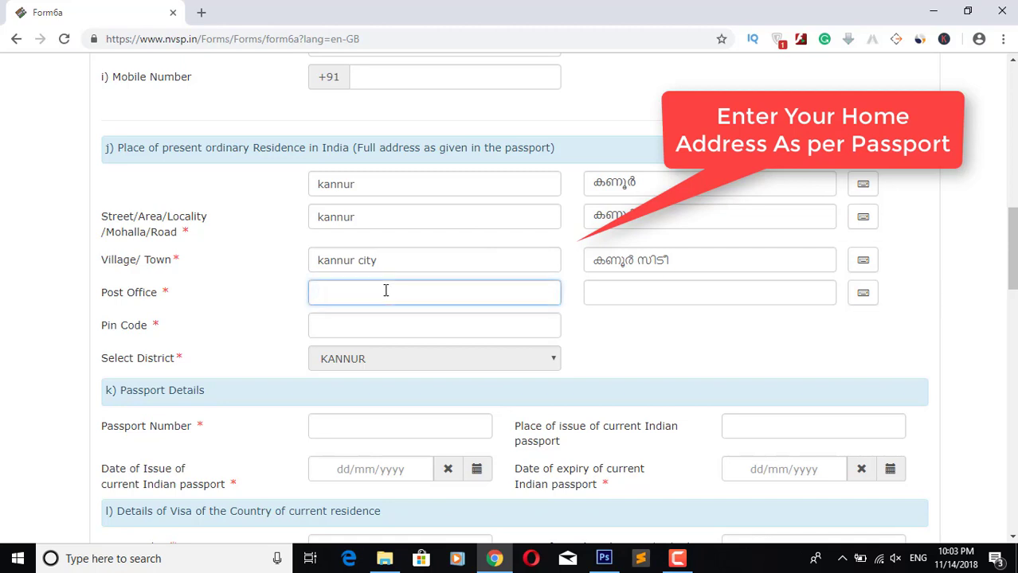
pyautogui.write('kannur')
pyautogui.press('Tab')
pyautogui.click(382, 327)
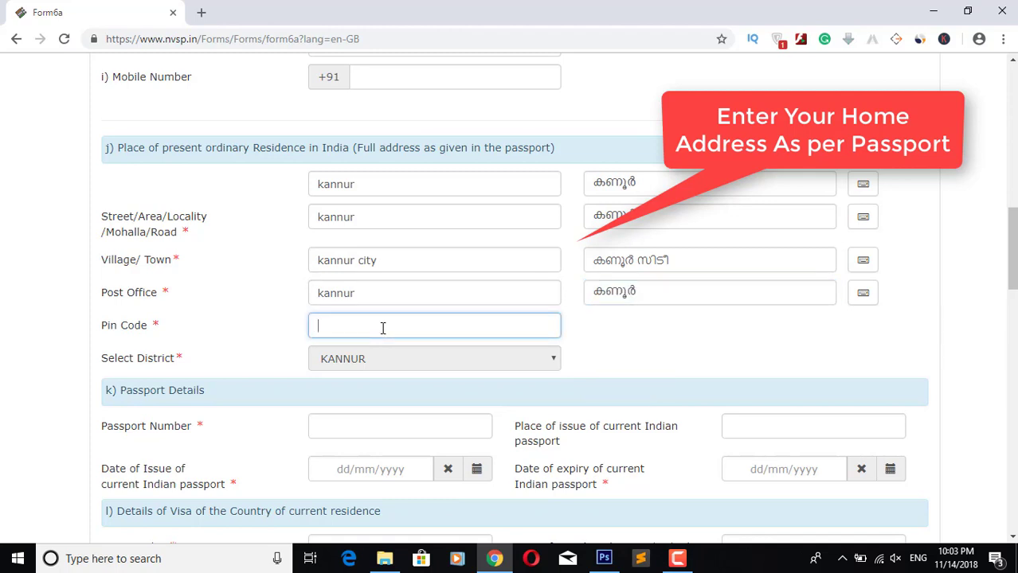
pyautogui.write('670')
pyautogui.write('222')
pyautogui.click(648, 359)
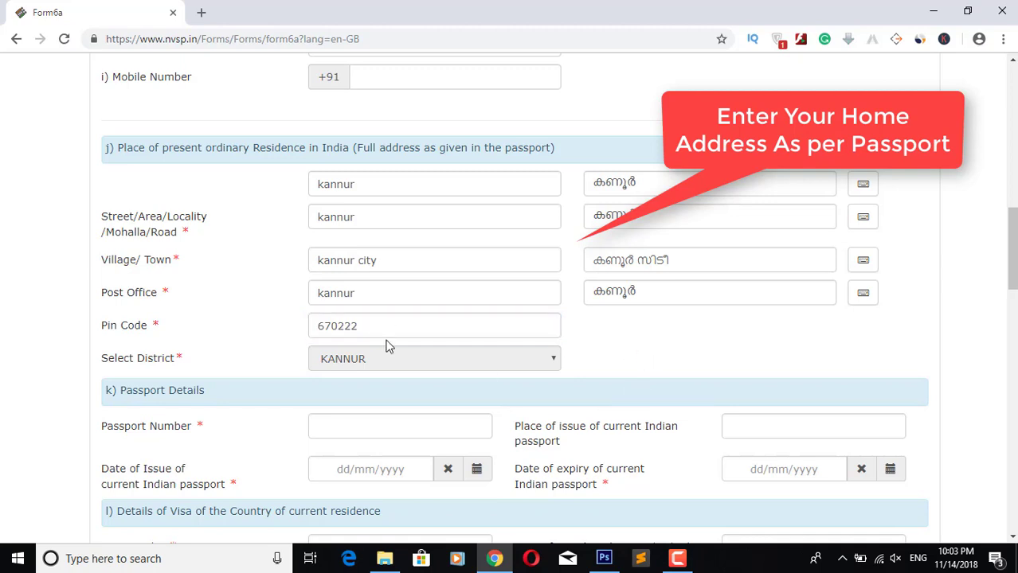
pyautogui.click(450, 325)
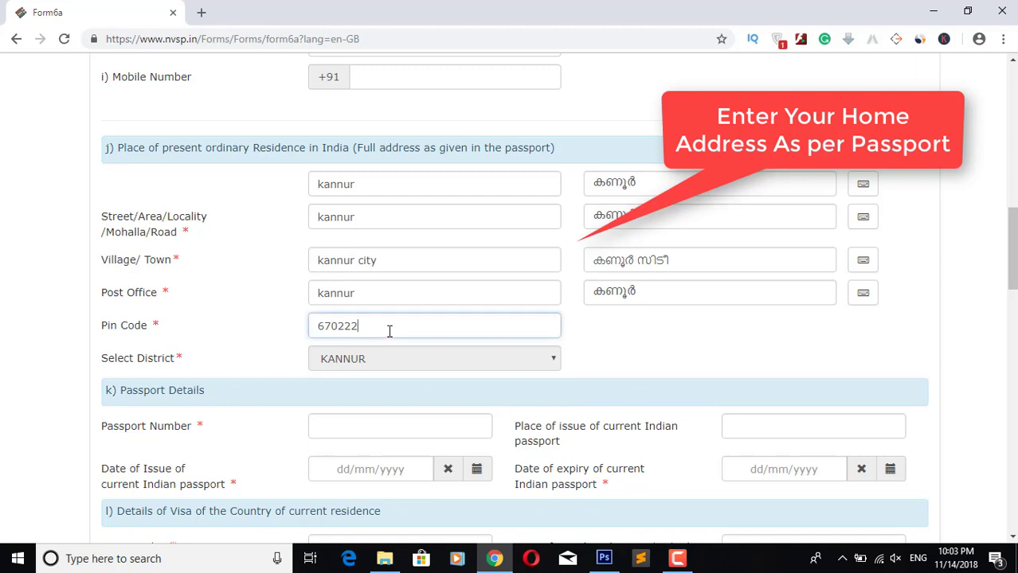
pyautogui.moveTo(389, 331); pyautogui.dragTo(97, 327)
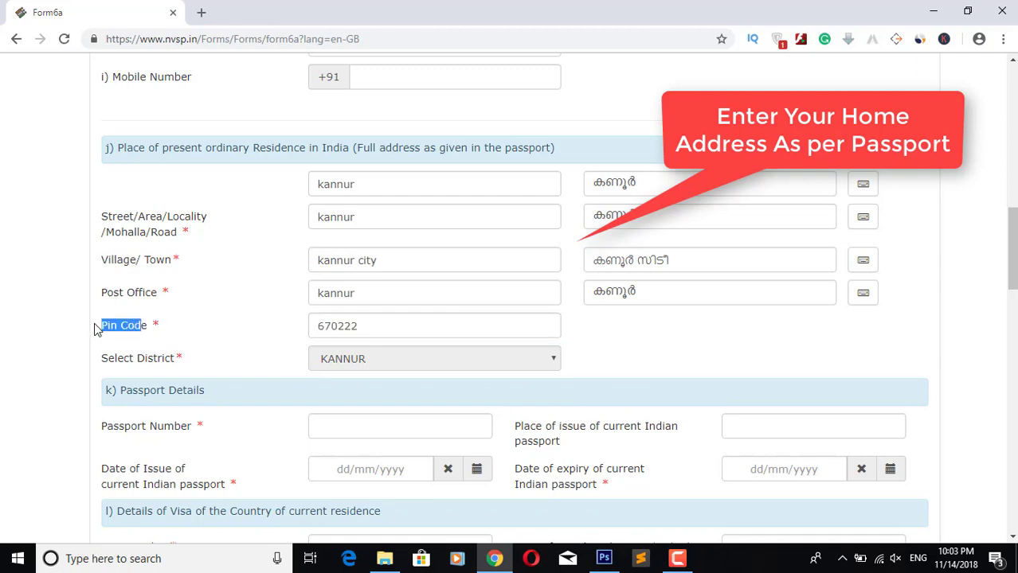
pyautogui.click(171, 309)
pyautogui.moveTo(167, 305); pyautogui.dragTo(100, 291)
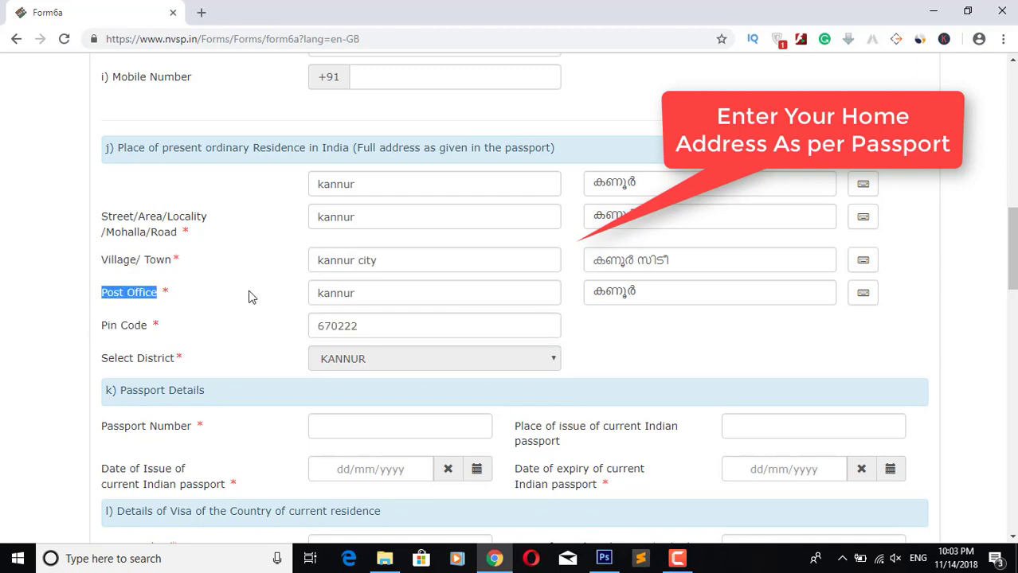
pyautogui.click(325, 298)
pyautogui.moveTo(317, 295); pyautogui.dragTo(430, 299)
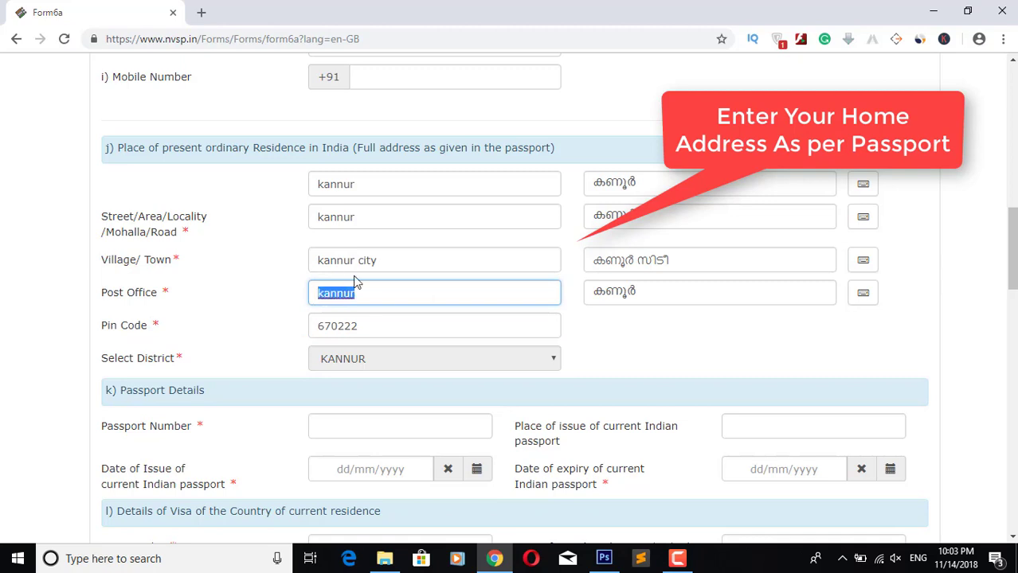
pyautogui.click(203, 268)
pyautogui.moveTo(94, 267); pyautogui.dragTo(207, 266)
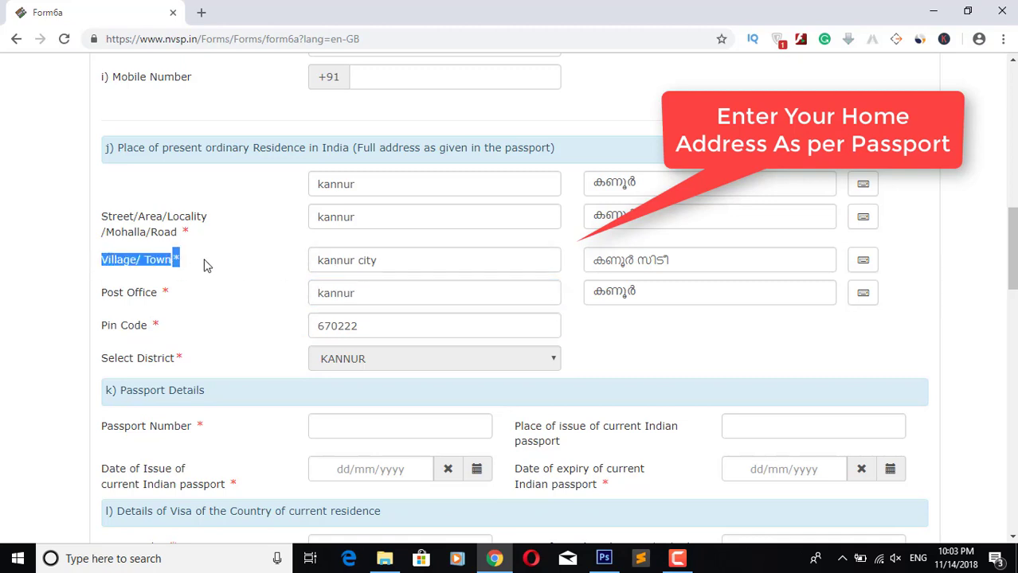
pyautogui.click(209, 266)
pyautogui.moveTo(321, 259); pyautogui.dragTo(398, 257)
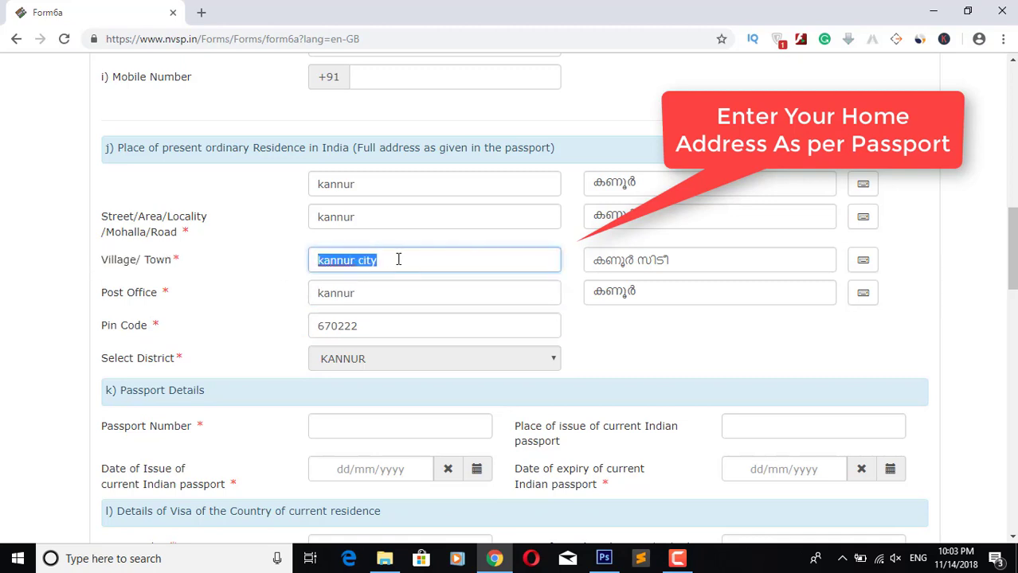
pyautogui.click(292, 261)
pyautogui.moveTo(100, 217); pyautogui.dragTo(206, 242)
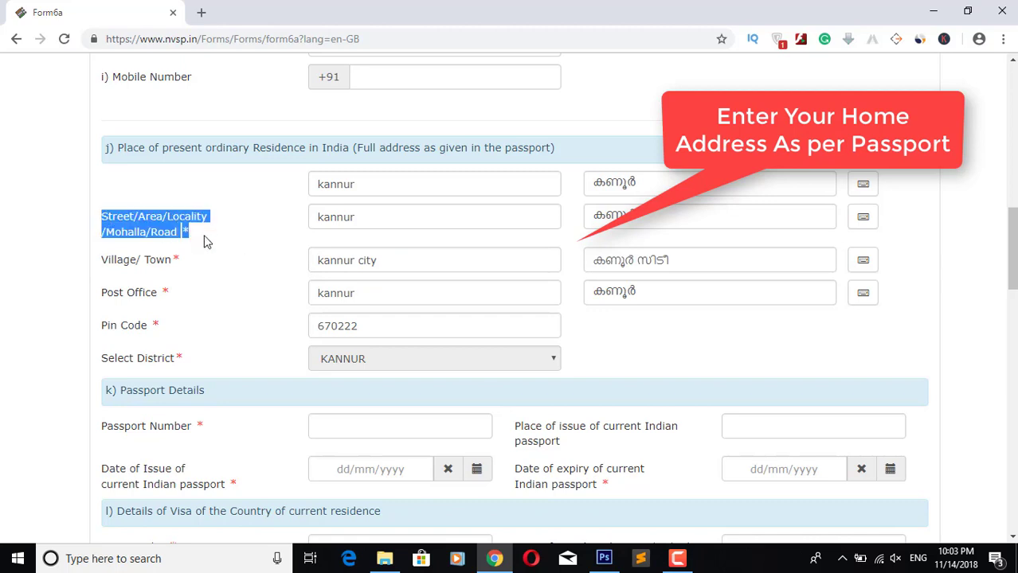
pyautogui.moveTo(311, 221); pyautogui.dragTo(388, 220)
pyautogui.click(269, 225)
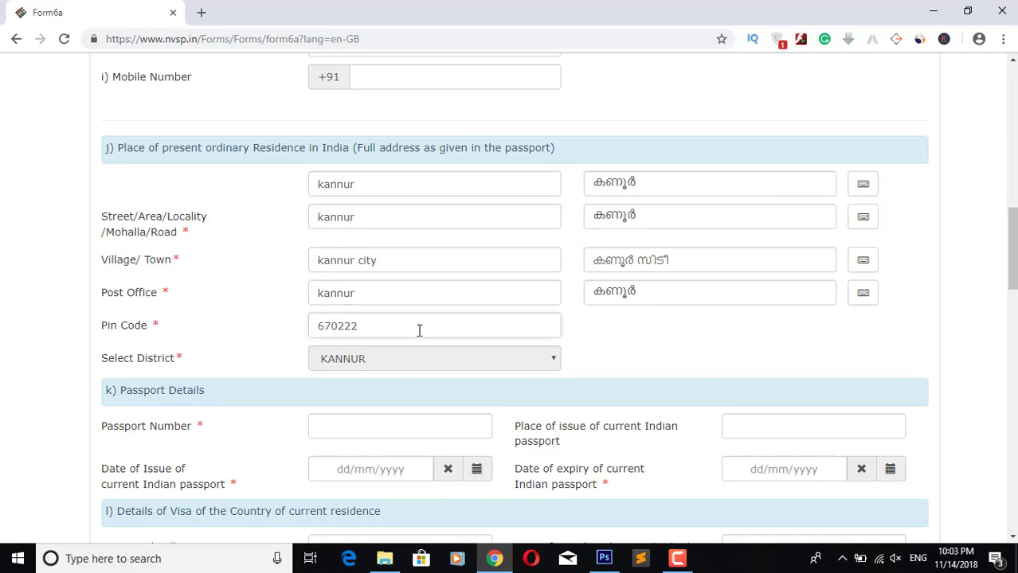
# Step: Type a sample passport number, correct it, then clear the field
pyautogui.scroll(-2, 419, 330)
pyautogui.click(358, 279)
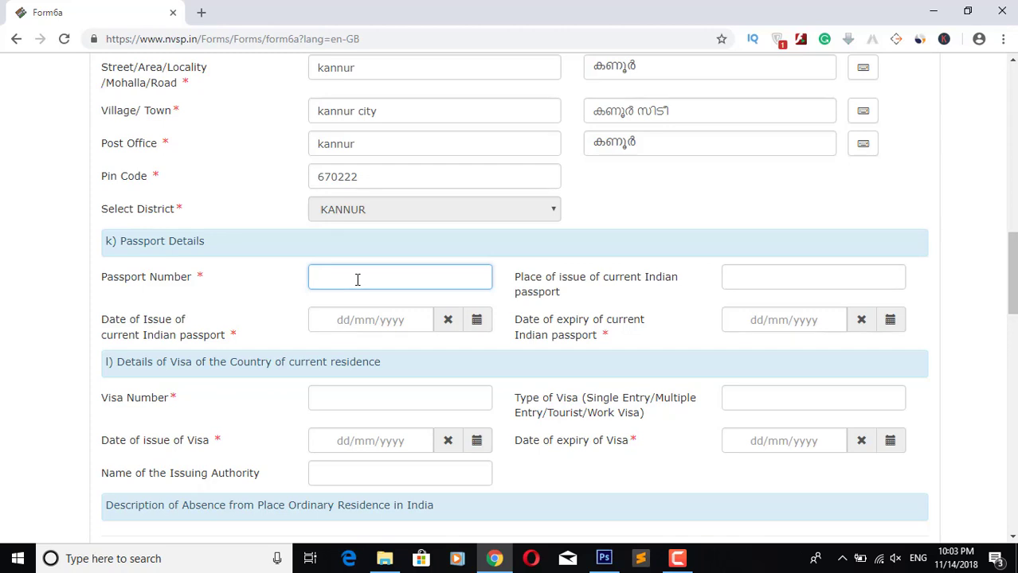
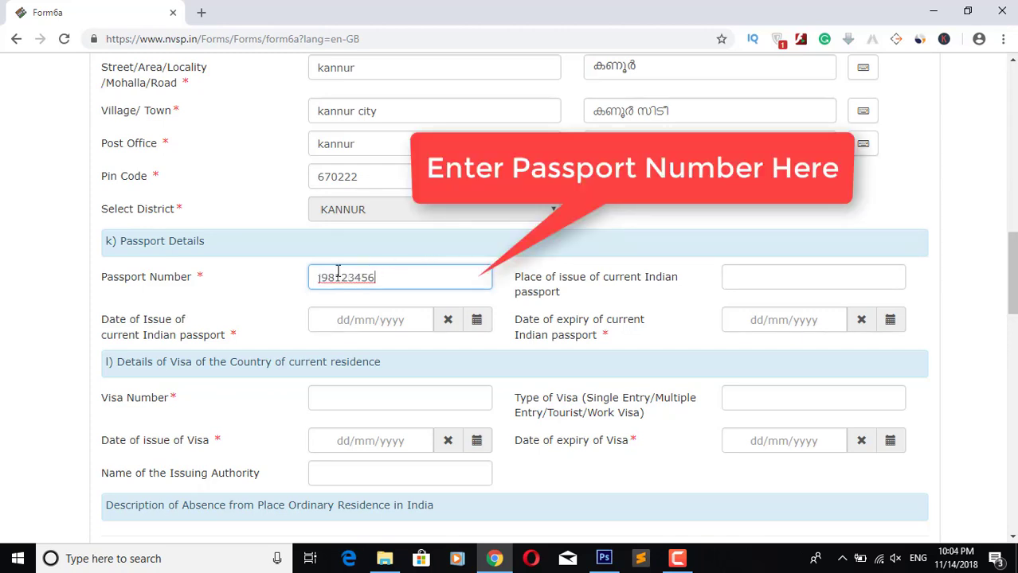
pyautogui.click(322, 278)
pyautogui.press('BackSpace')
pyautogui.write('J')
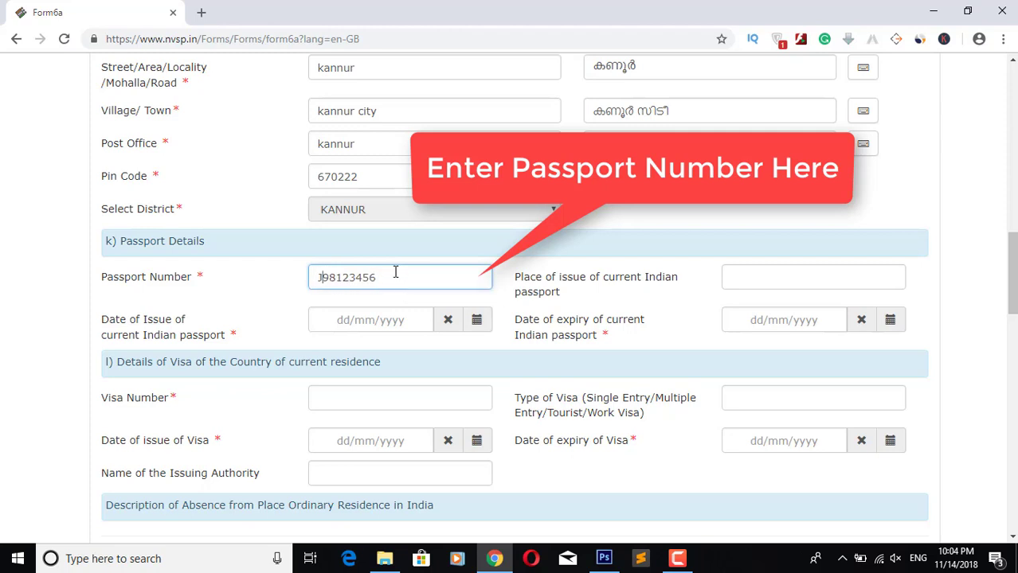
pyautogui.moveTo(395, 273); pyautogui.dragTo(293, 285)
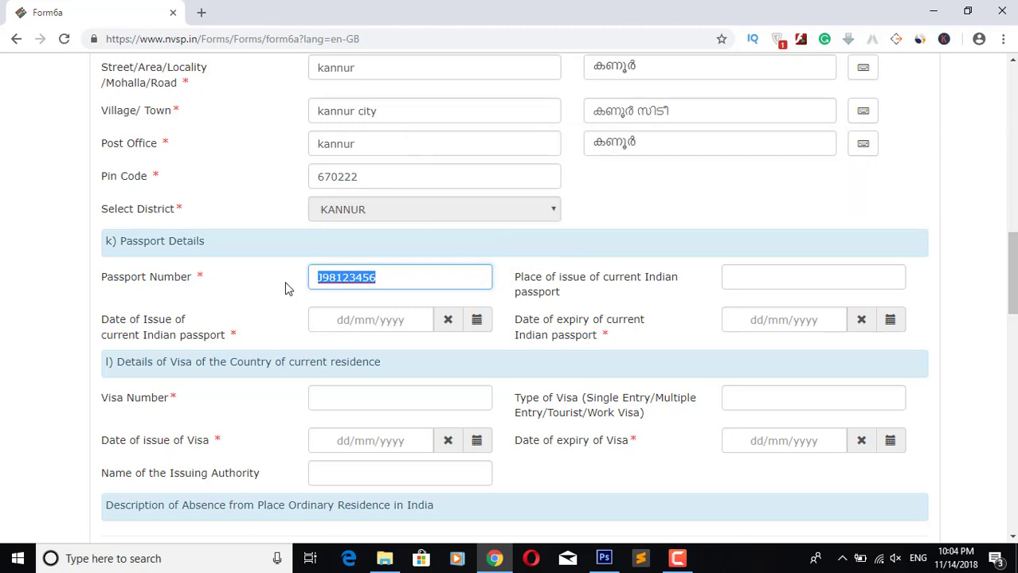
pyautogui.press('BackSpace')
pyautogui.click(393, 247)
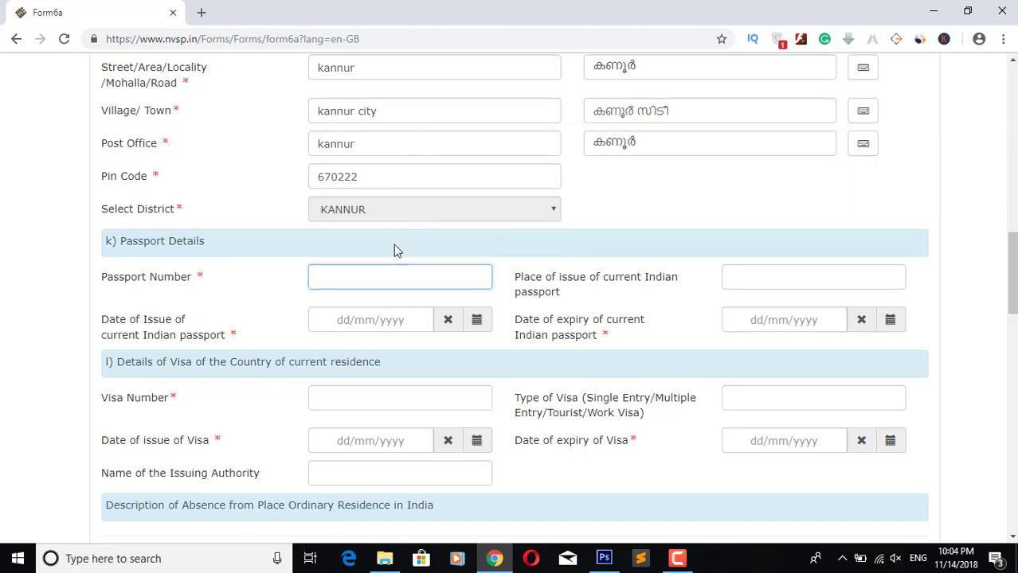
# Step: Enter KOZHIKODE as the passport's place of issue
pyautogui.click(755, 272)
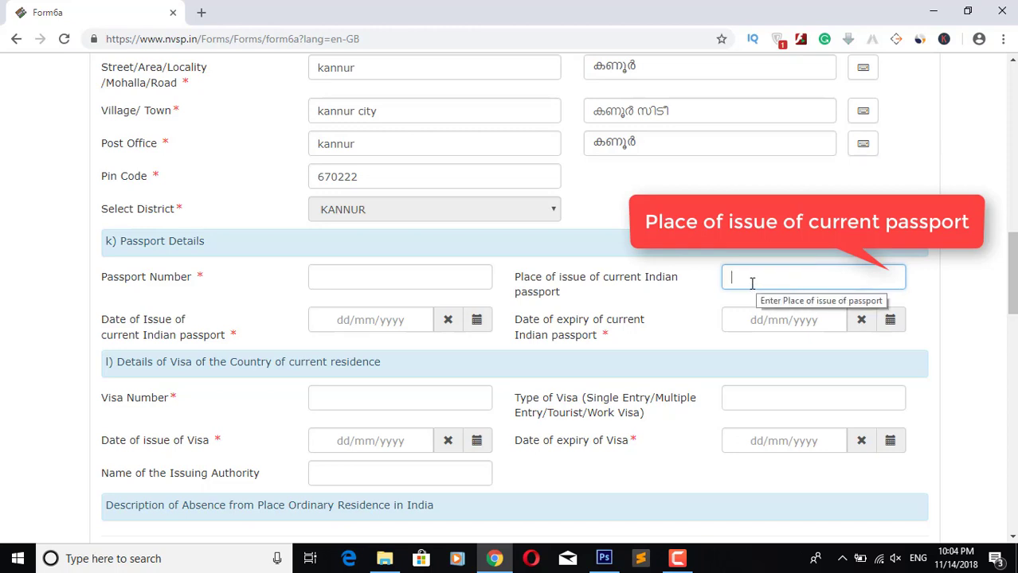
pyautogui.moveTo(509, 278); pyautogui.dragTo(579, 297)
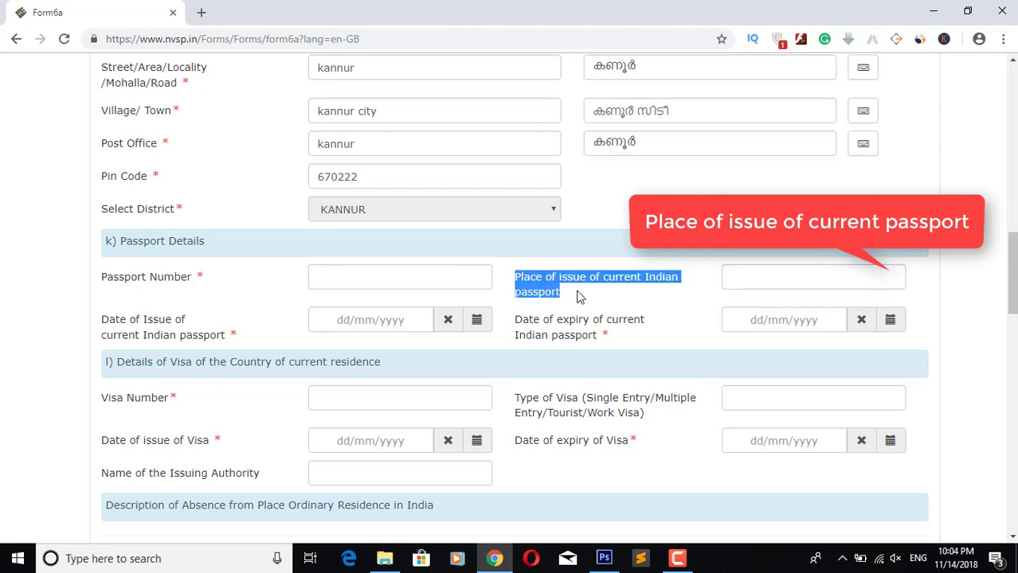
pyautogui.click(757, 278)
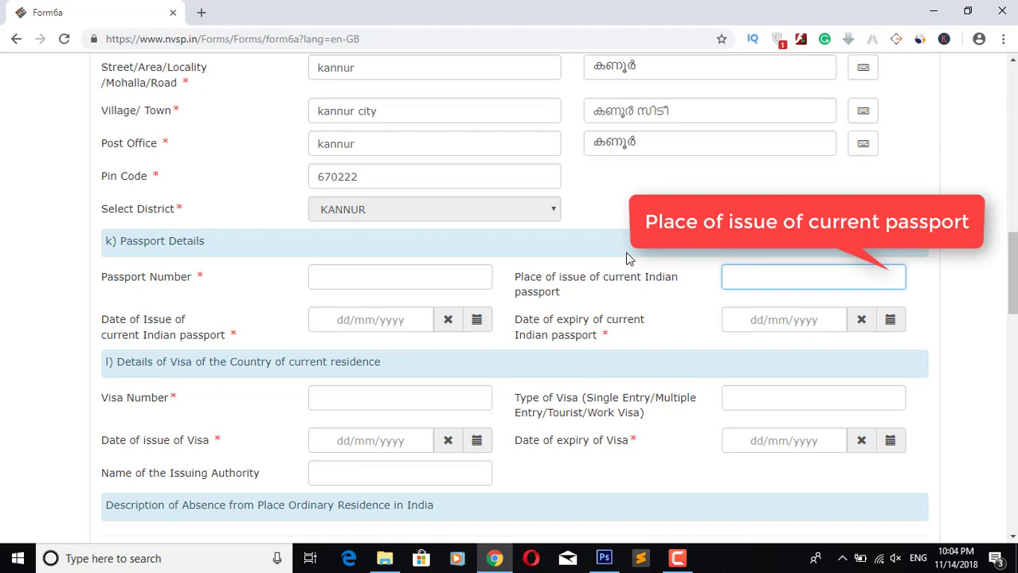
pyautogui.write('KOZHIKODE')
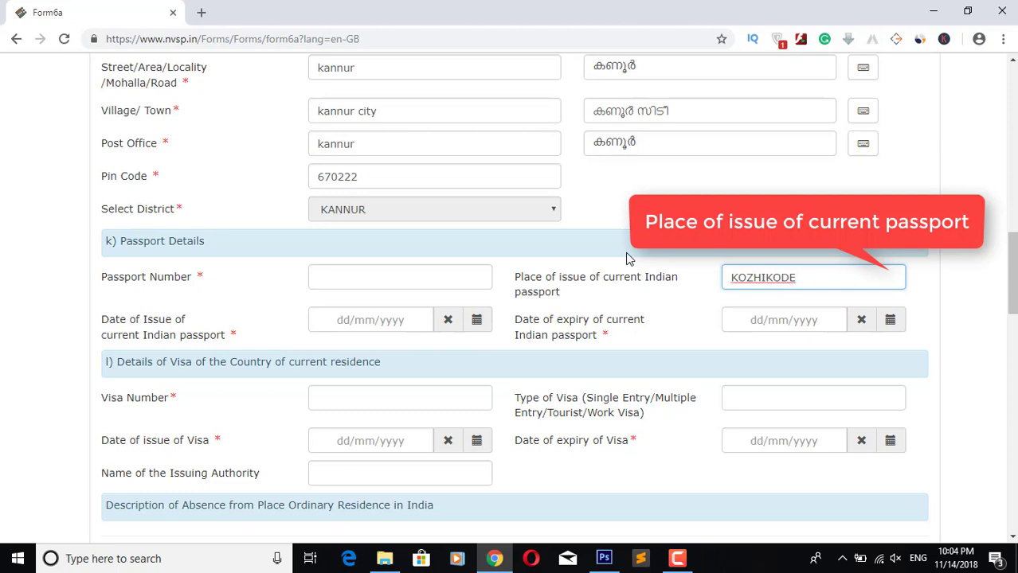
pyautogui.scroll(-2, 365, 164)
pyautogui.click(366, 163)
# Step: Enter 10/01/2012 as the passport's date of issue
pyautogui.write('1')
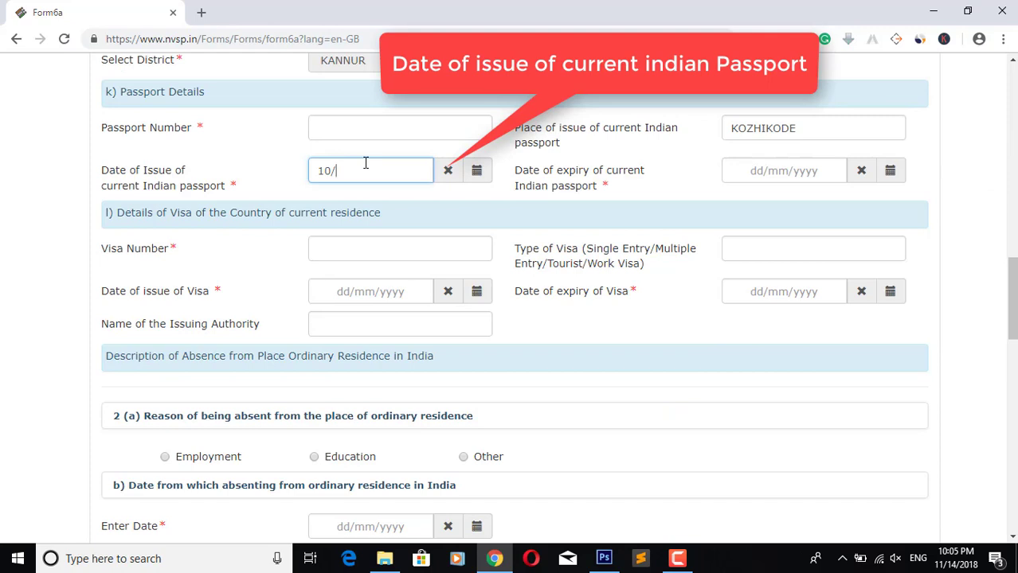
pyautogui.write('0/01')
pyautogui.write('/200')
pyautogui.press('BackSpace')
pyautogui.press('BackSpace')
pyautogui.write('0')
pyautogui.press('BackSpace')
pyautogui.write('12')
# Step: Set the passport expiry date to 01/11/2019 using the calendar
pyautogui.click(753, 169)
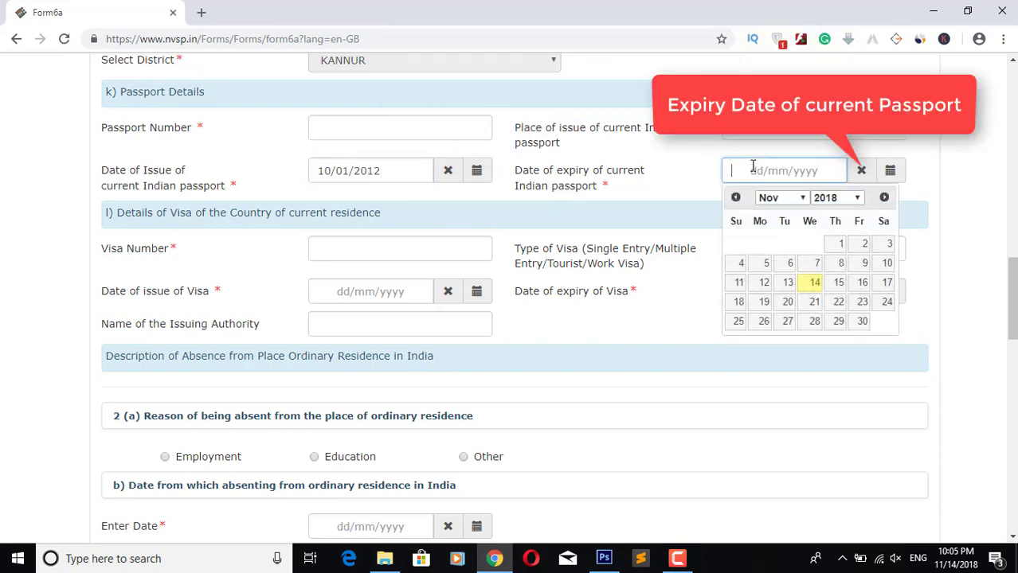
pyautogui.click(818, 200)
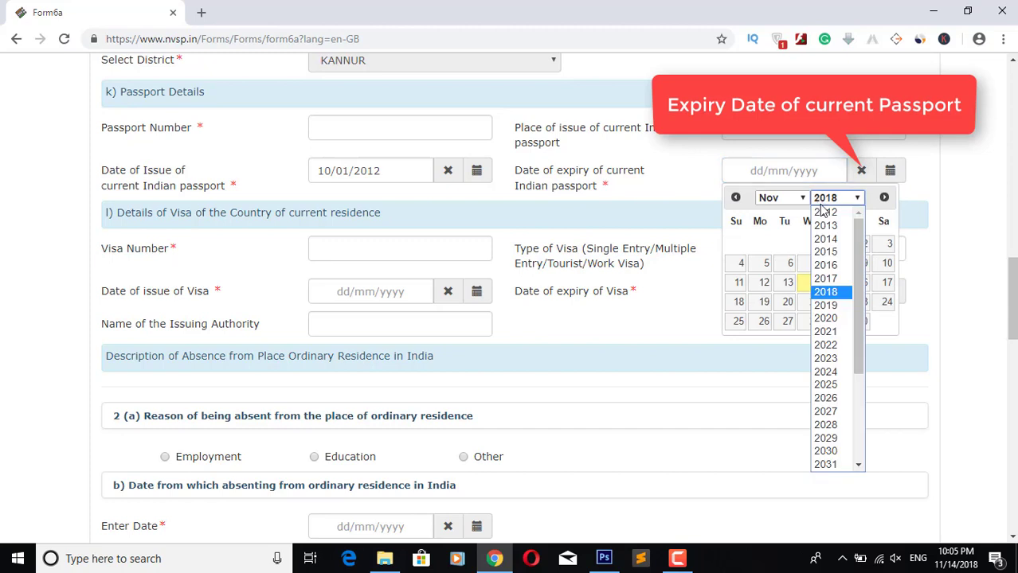
pyautogui.click(834, 311)
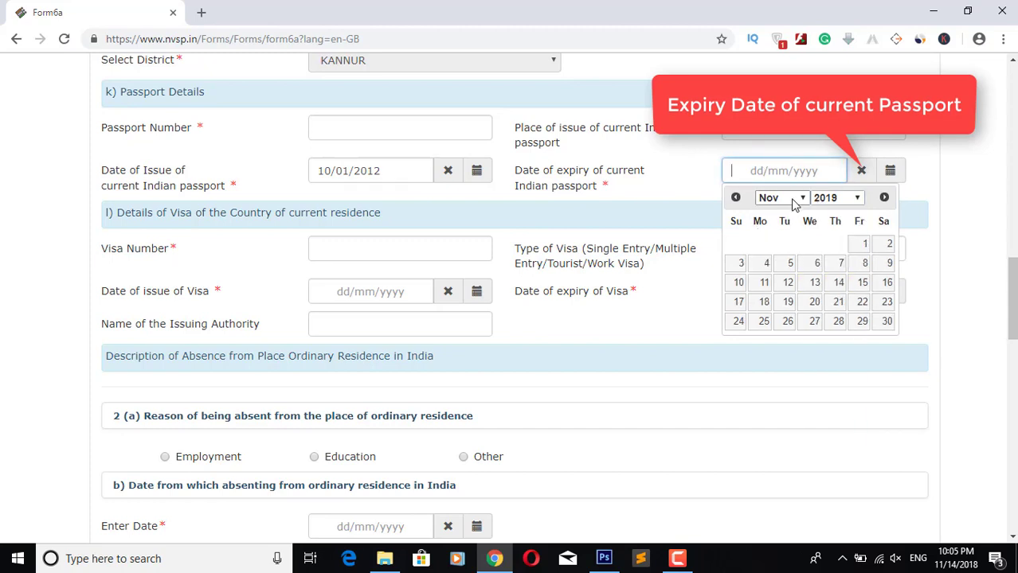
pyautogui.click(864, 244)
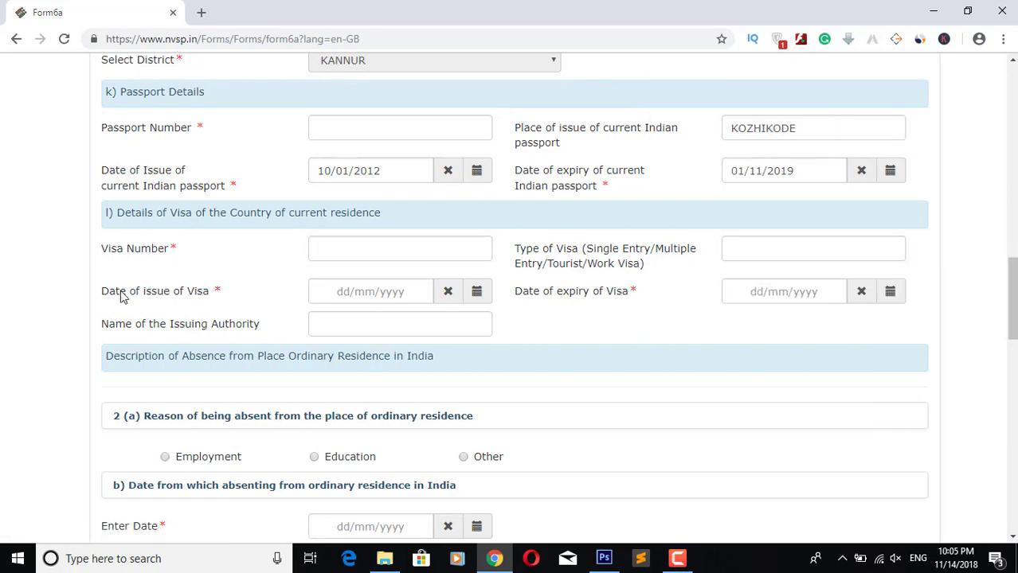
pyautogui.click(372, 241)
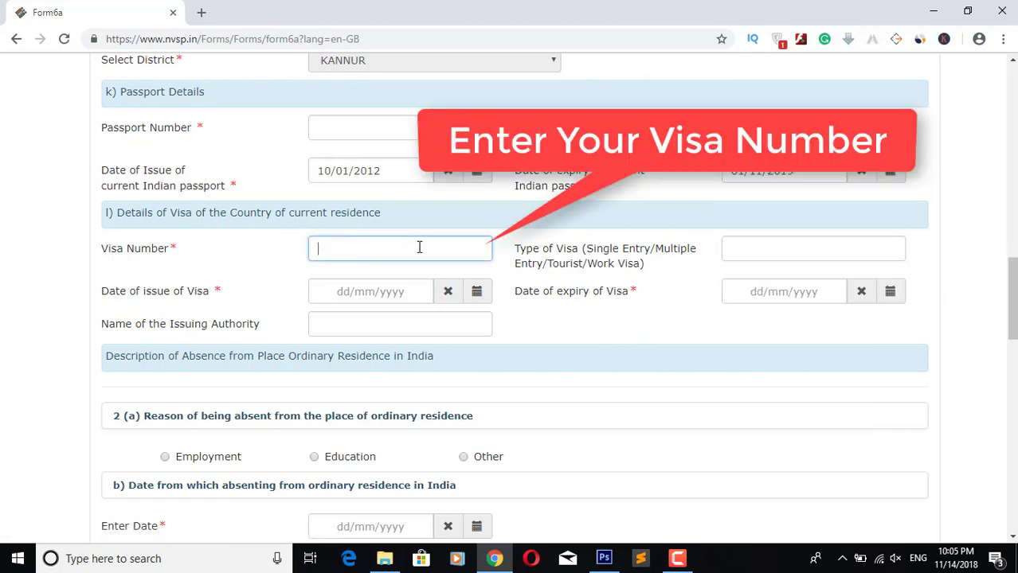
# Step: Enter 1234567 as the visa number
pyautogui.write('1234567')
pyautogui.tripleClick(132, 256)
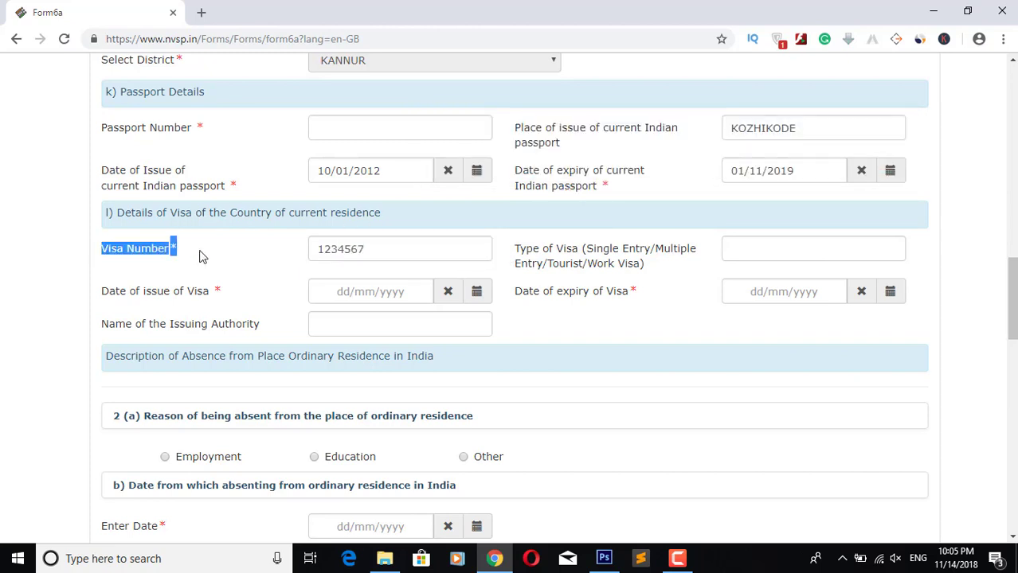
pyautogui.click(314, 245)
pyautogui.moveTo(313, 245); pyautogui.dragTo(445, 253)
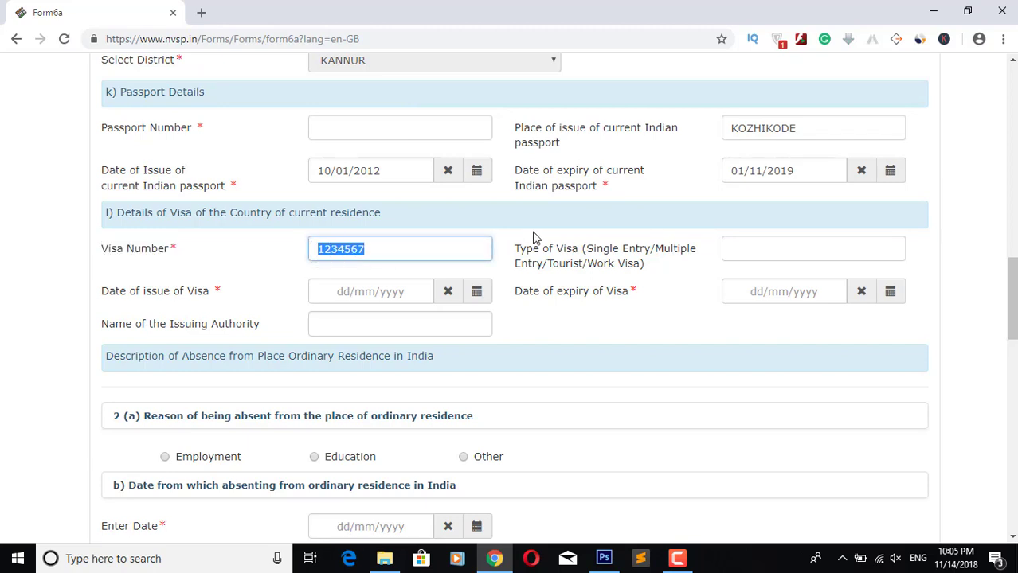
pyautogui.click(649, 258)
# Step: Set the type of visa to Employment Visa, replacing the Work Visa entry
pyautogui.click(757, 244)
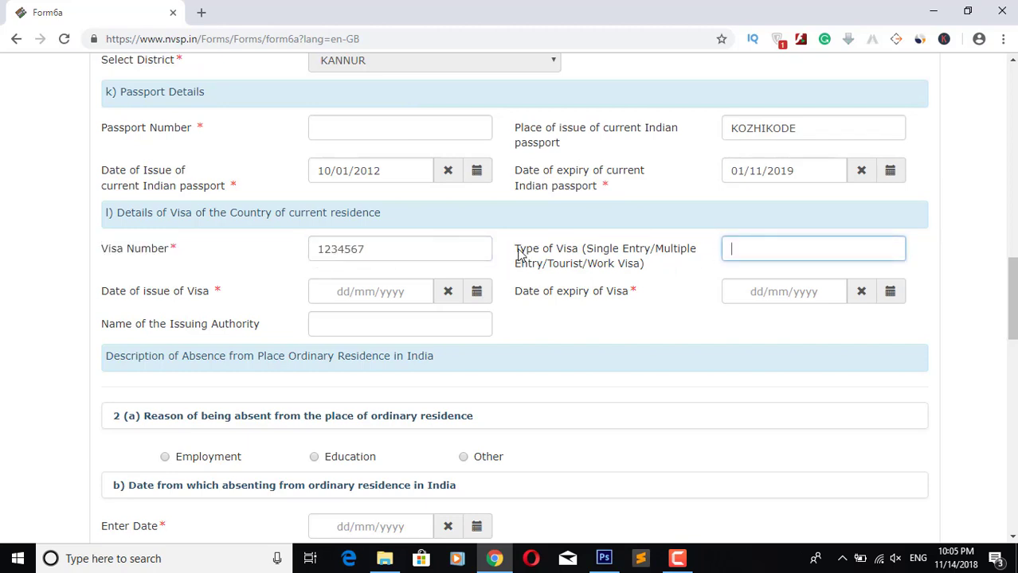
pyautogui.moveTo(518, 250); pyautogui.dragTo(652, 271)
pyautogui.click(610, 265)
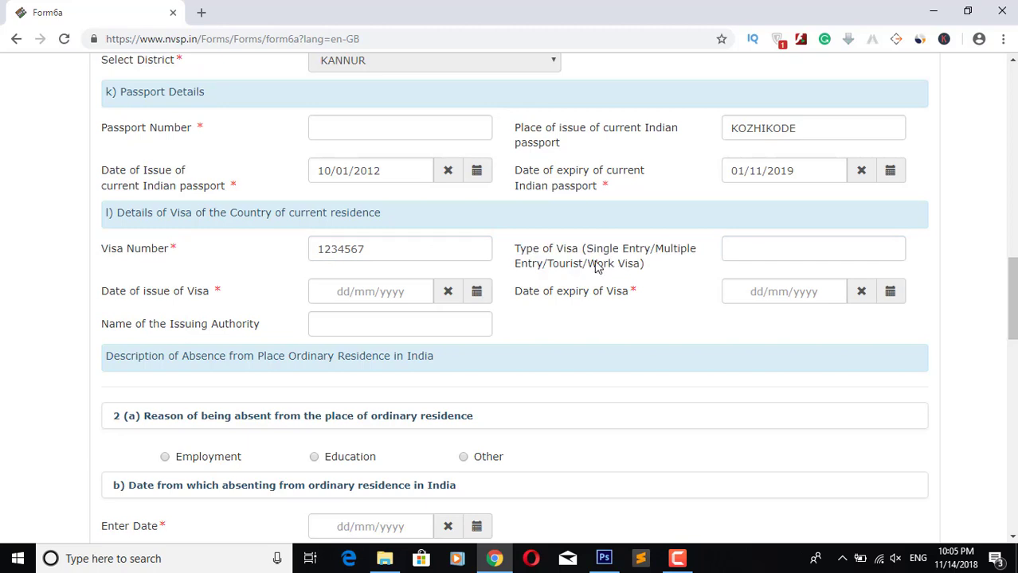
pyautogui.moveTo(589, 268); pyautogui.dragTo(640, 271)
pyautogui.click(738, 239)
pyautogui.write('Wo')
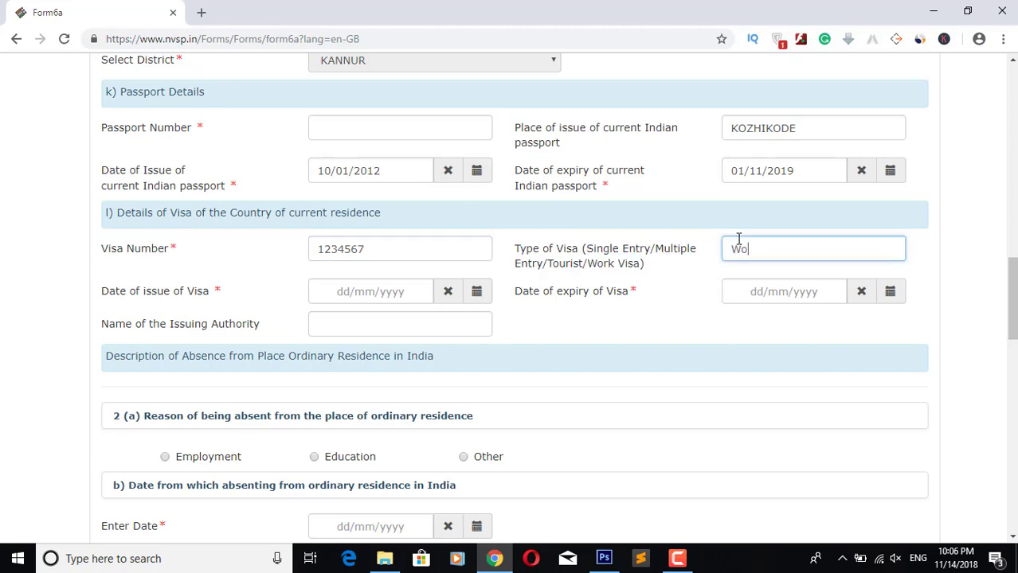
pyautogui.write('rk Vis')
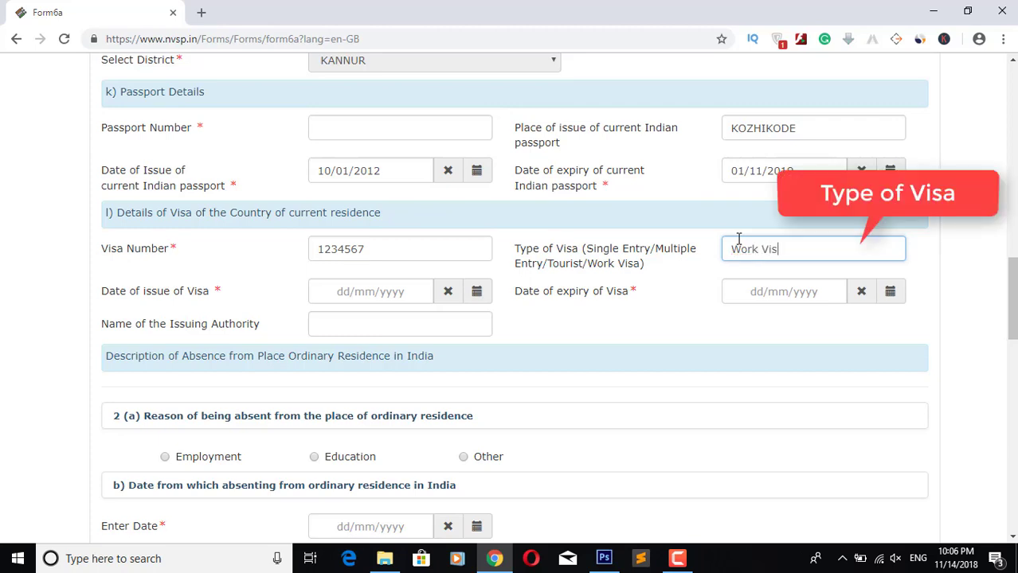
pyautogui.write('a')
pyautogui.moveTo(784, 251); pyautogui.dragTo(716, 251)
pyautogui.write('Employment Visa')
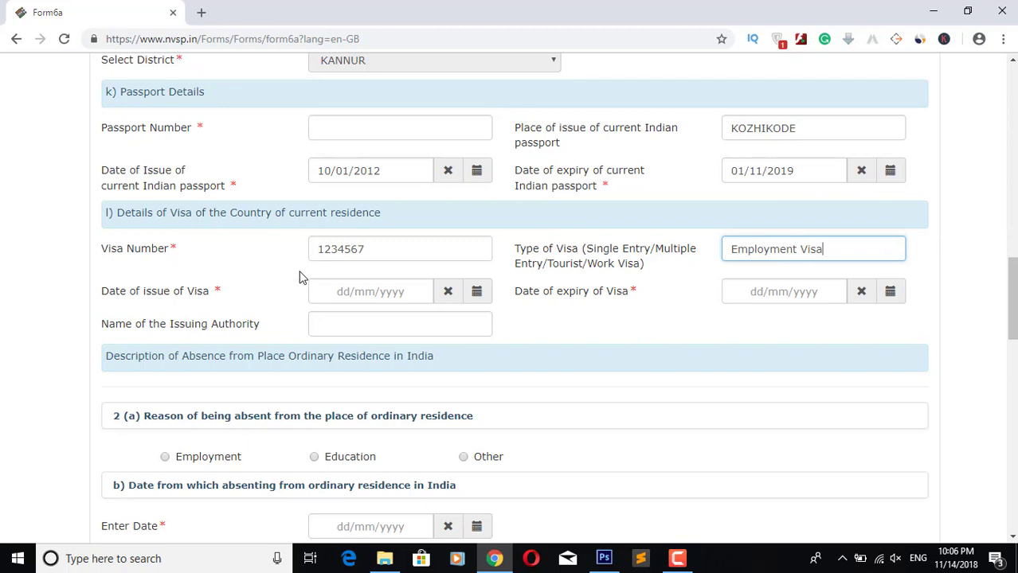
pyautogui.click(413, 293)
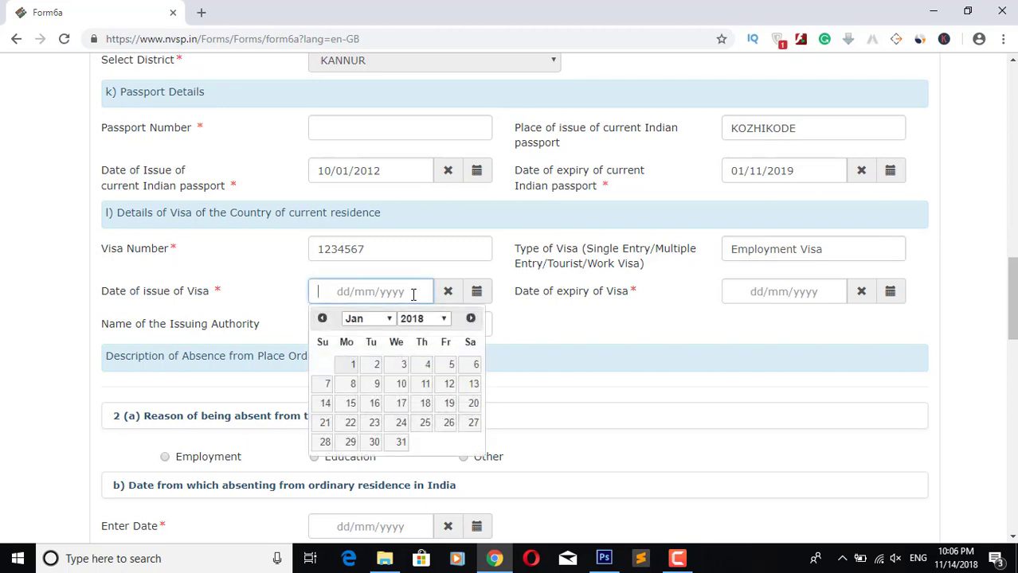
pyautogui.moveTo(101, 291); pyautogui.dragTo(212, 292)
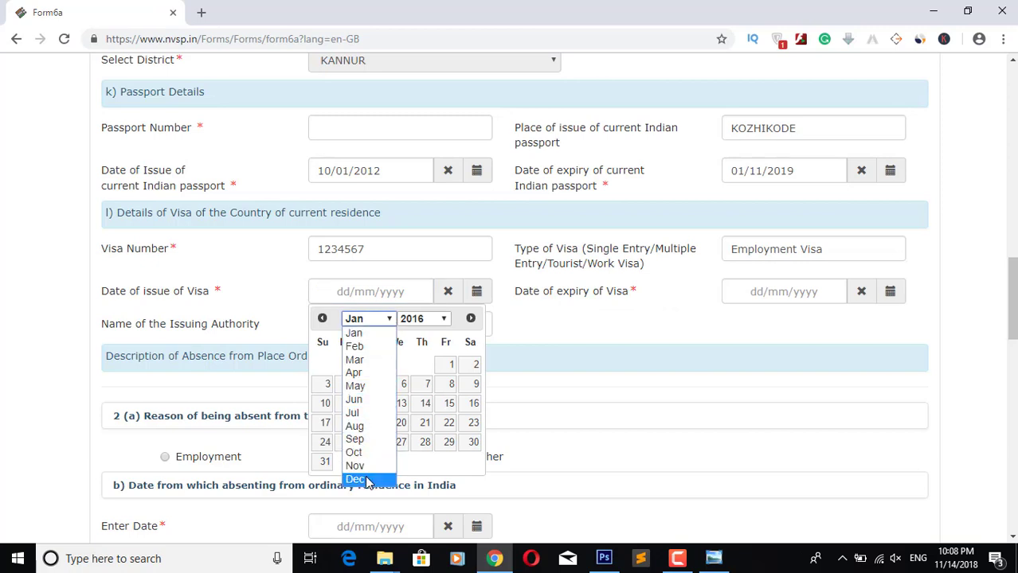
pyautogui.click(362, 478)
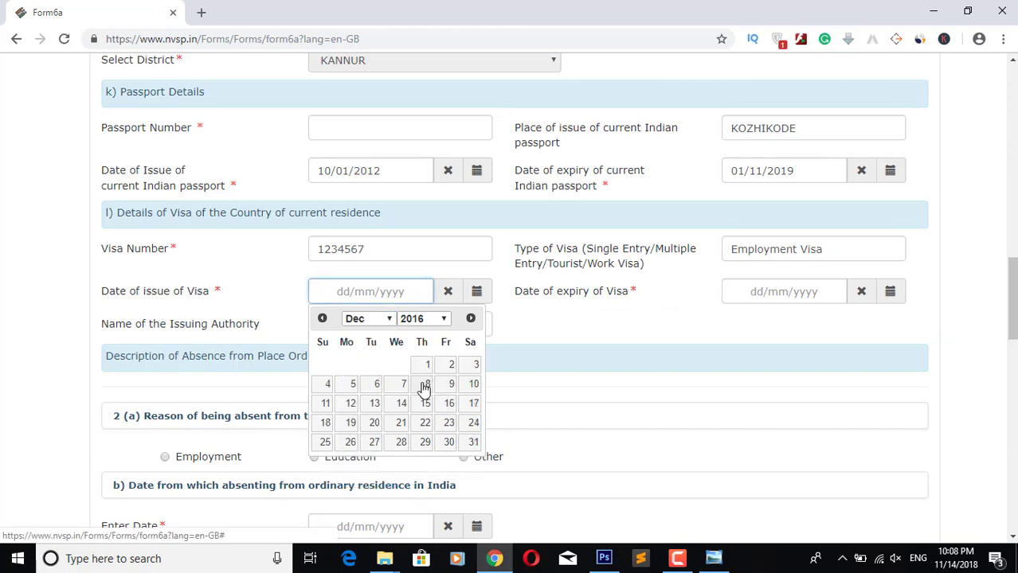
pyautogui.click(425, 386)
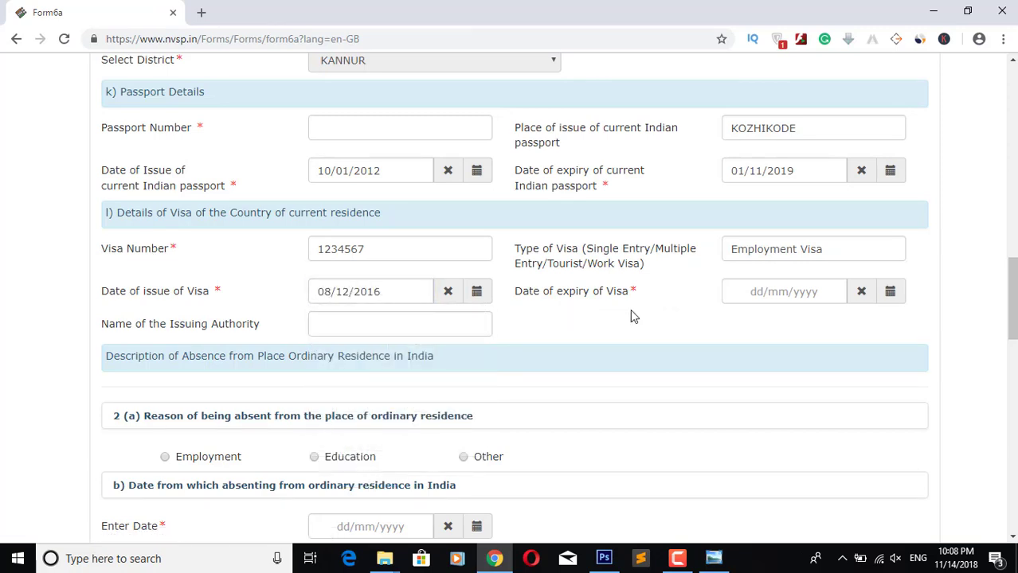
pyautogui.click(757, 291)
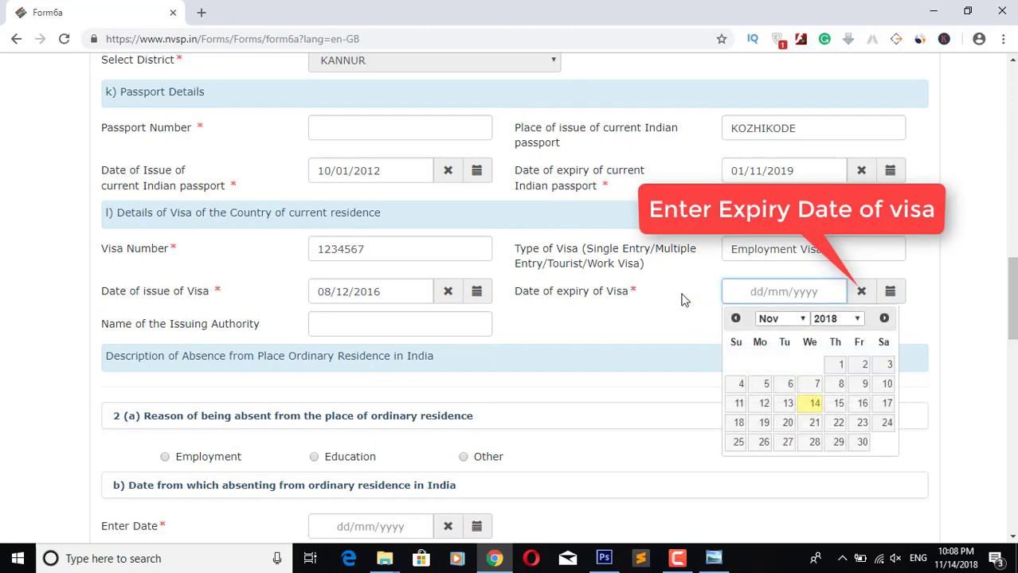
pyautogui.moveTo(514, 291); pyautogui.dragTo(636, 288)
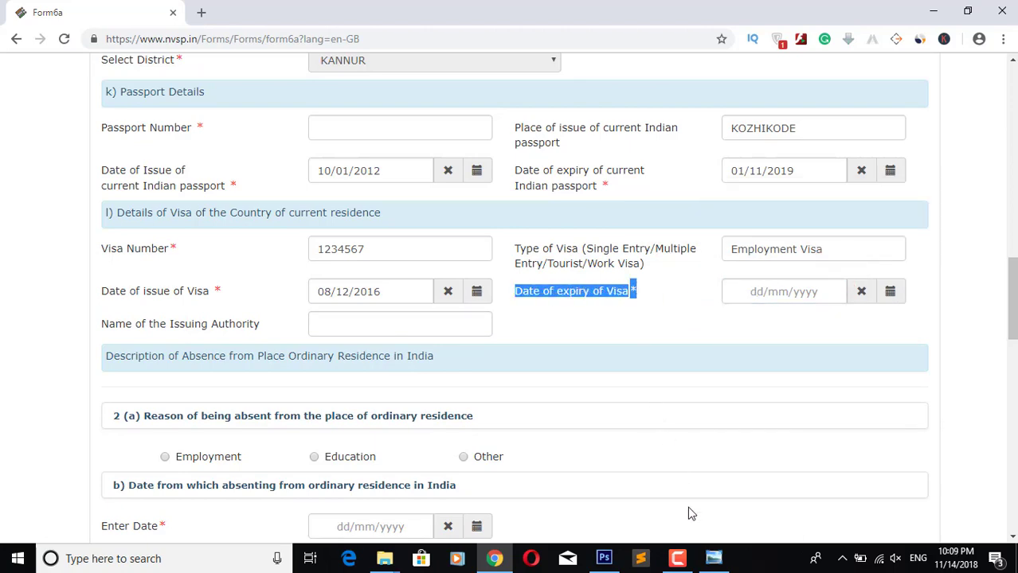
pyautogui.click(714, 559)
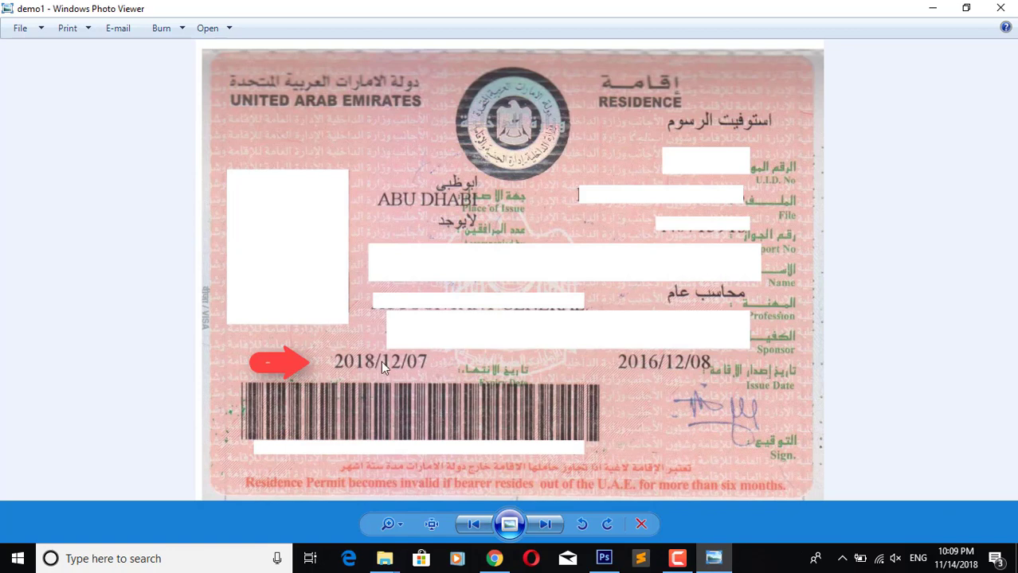
pyautogui.hotkey('alt', 'Tab')
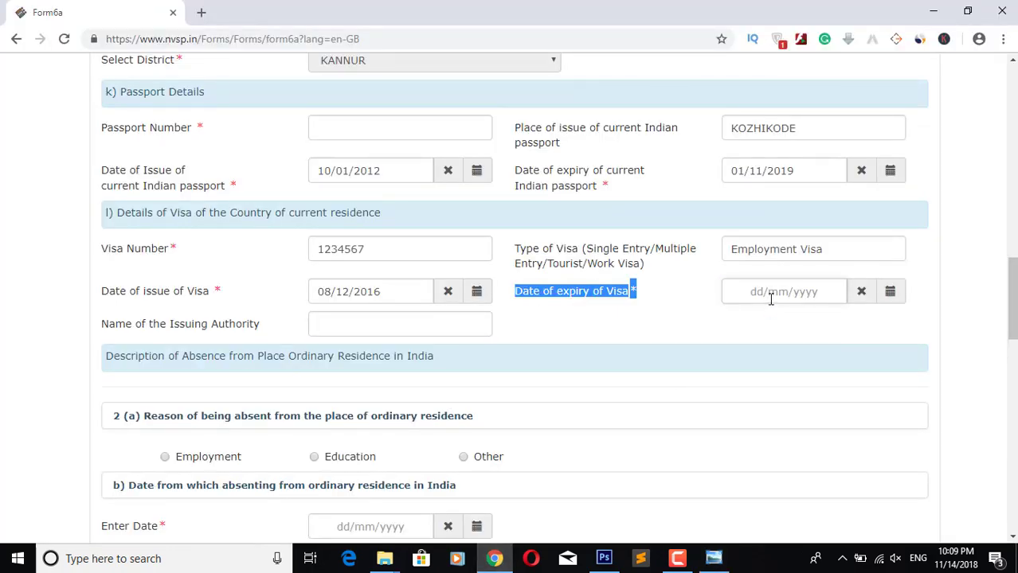
# Step: Pick 7 December 2018 as the visa expiry date
pyautogui.click(771, 300)
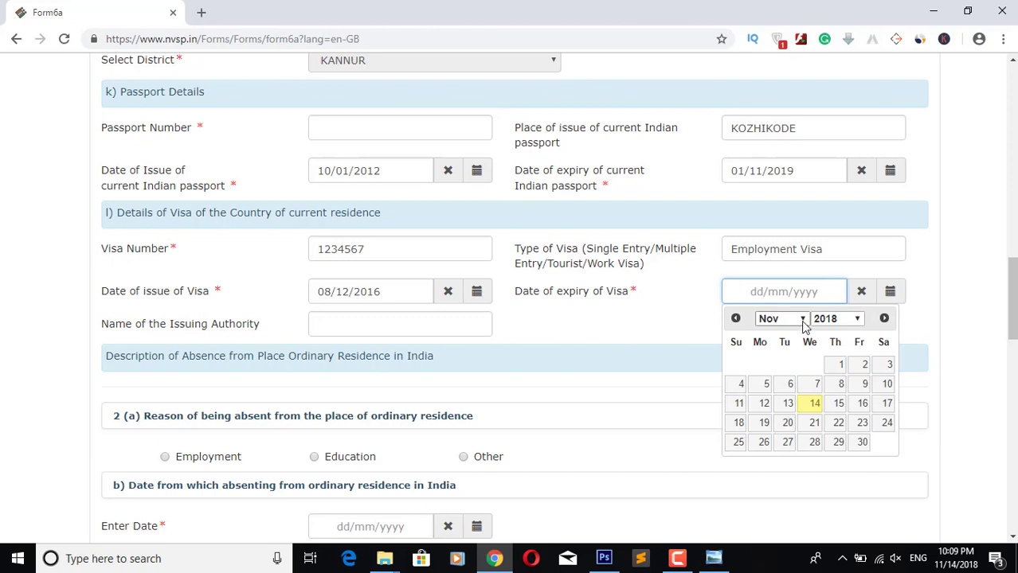
pyautogui.click(803, 322)
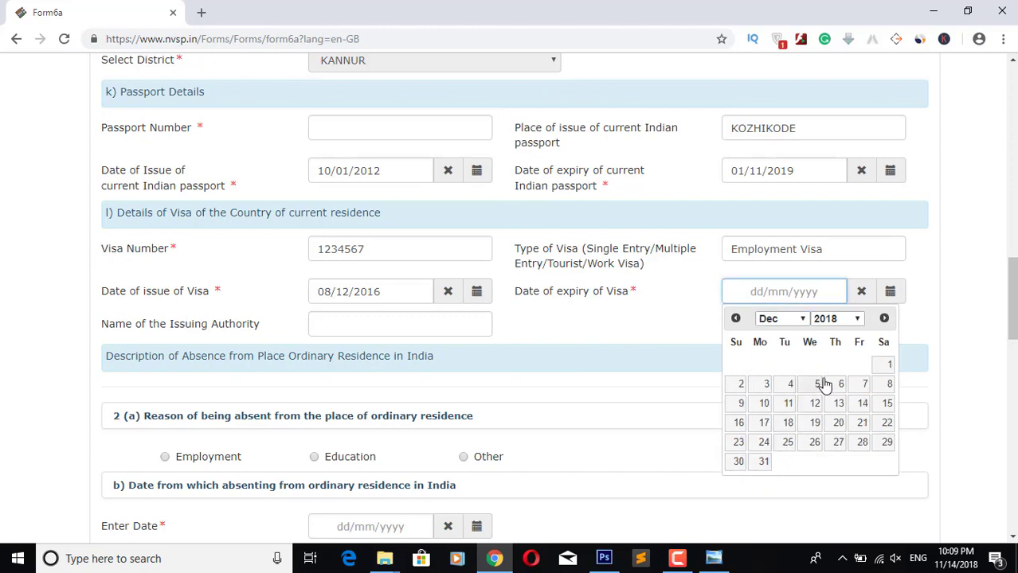
pyautogui.click(861, 386)
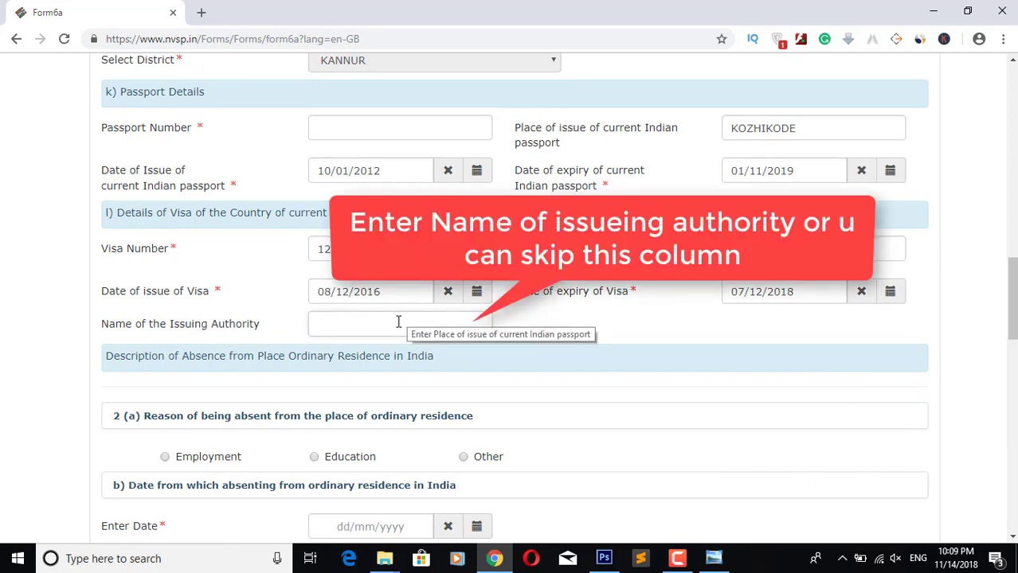
pyautogui.click(398, 322)
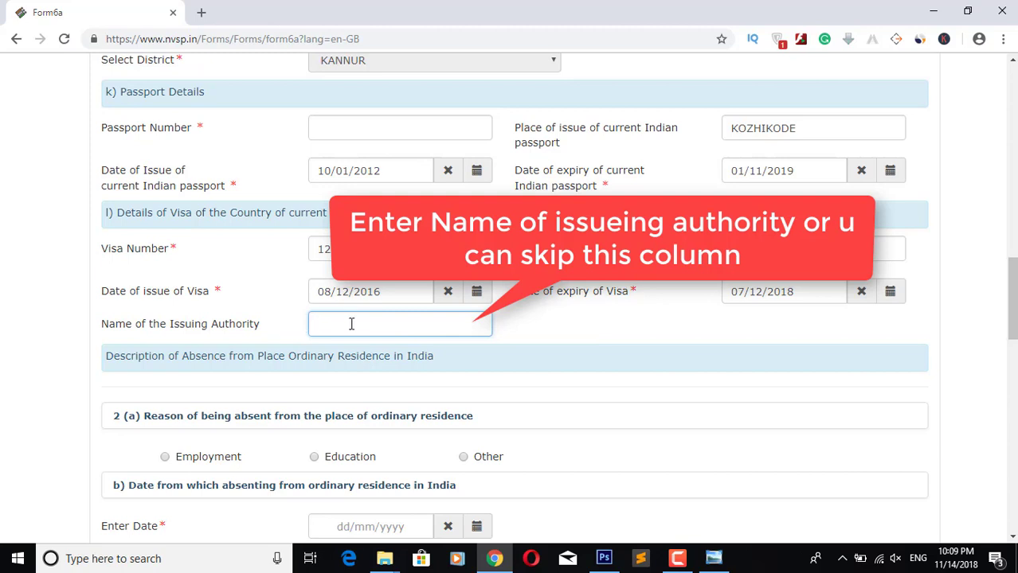
pyautogui.scroll(-2, 494, 350)
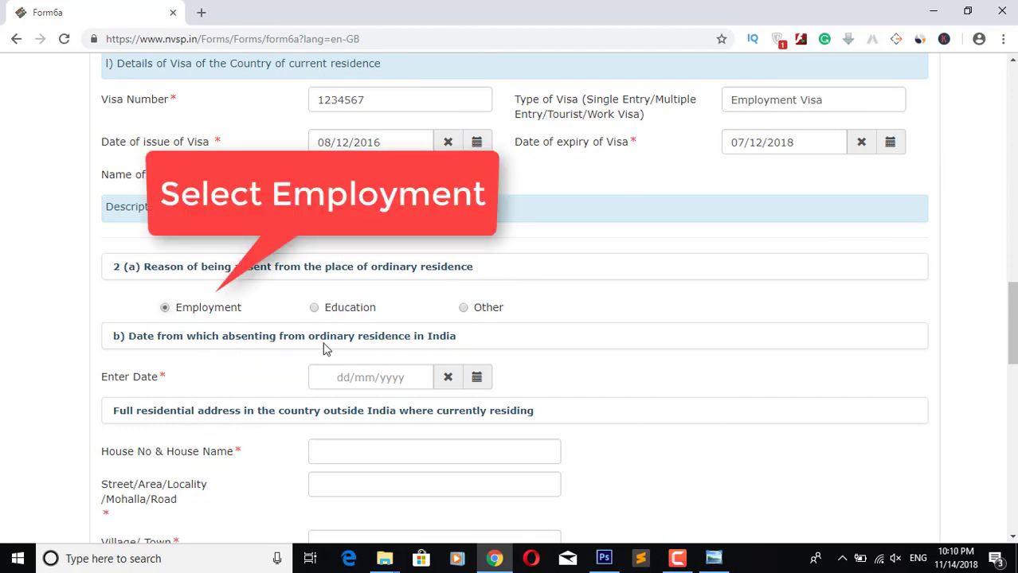
# Step: Pick 1 November 2010 as the date of absence from ordinary residence in India
pyautogui.moveTo(96, 379); pyautogui.dragTo(197, 380)
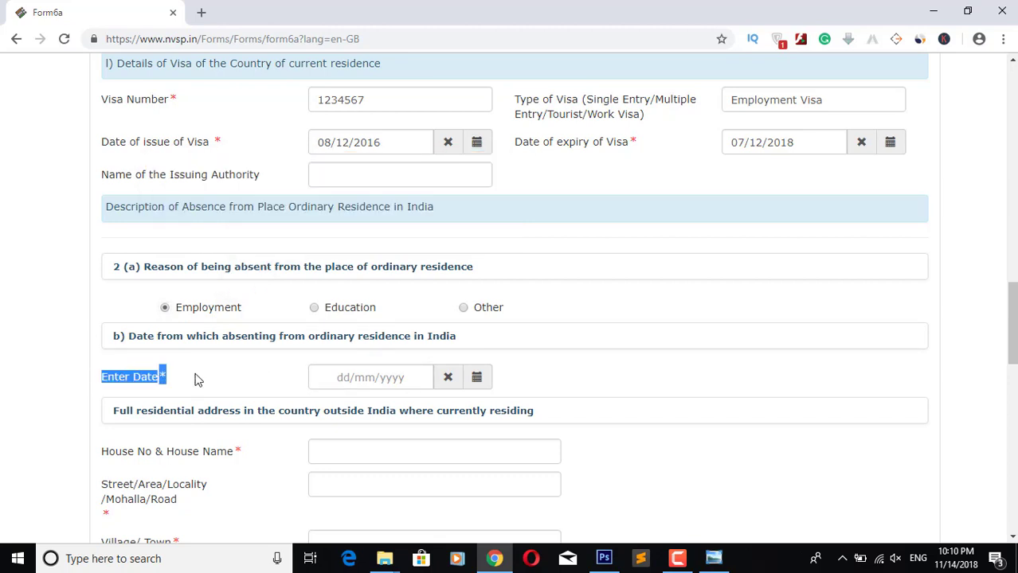
pyautogui.click(356, 380)
pyautogui.scroll(-2, 781, 343)
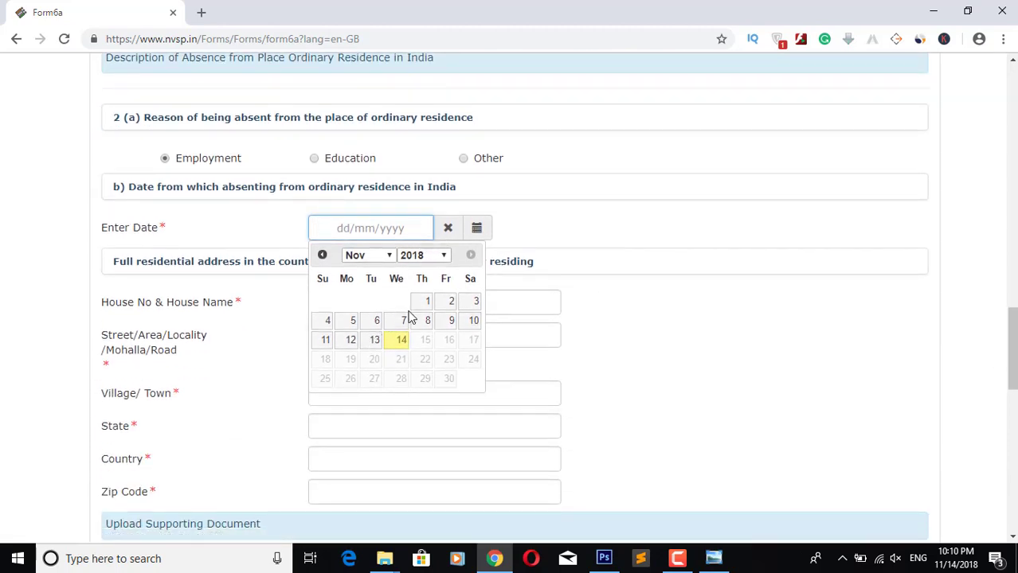
pyautogui.click(439, 258)
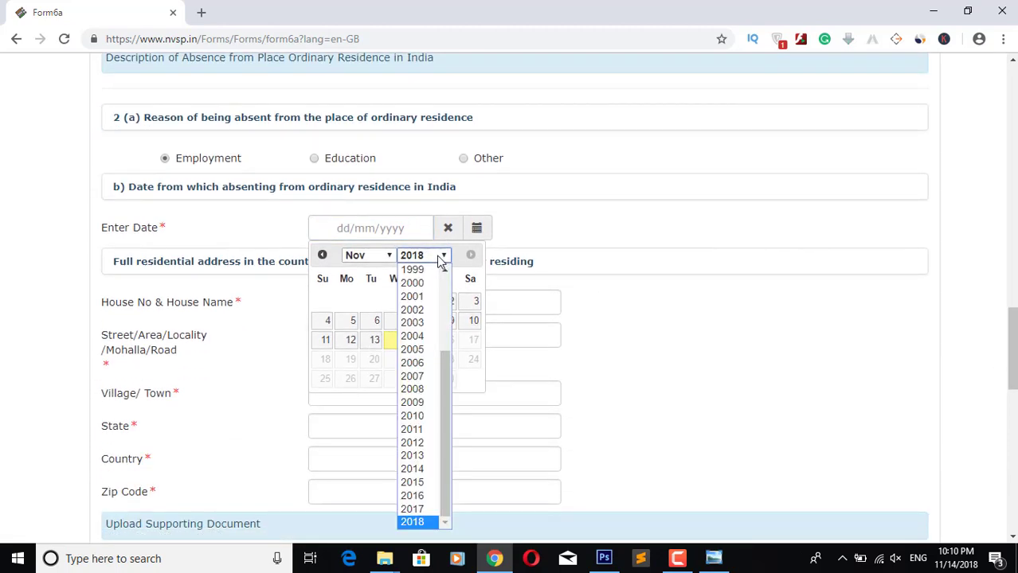
pyautogui.click(425, 414)
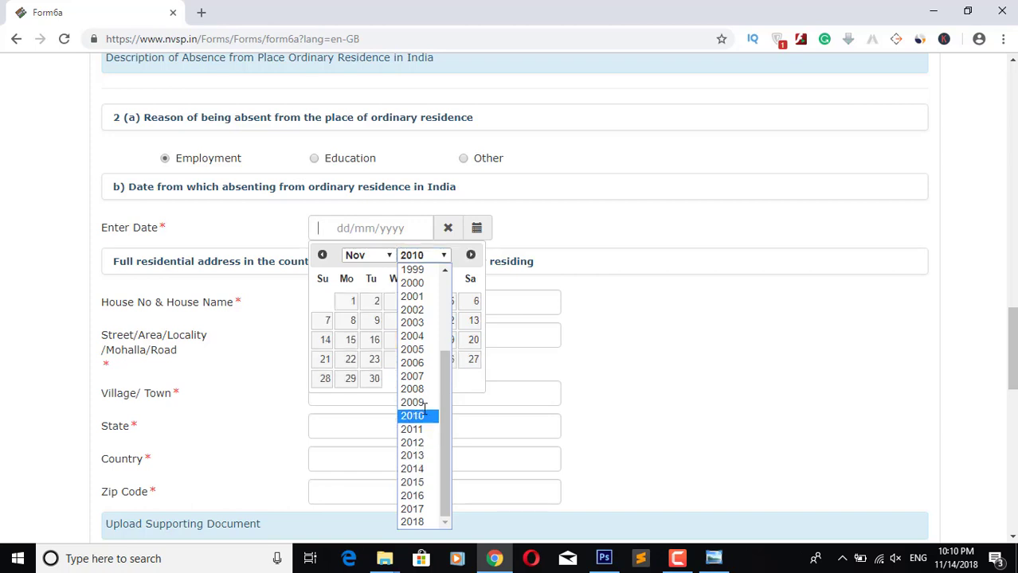
pyautogui.click(353, 302)
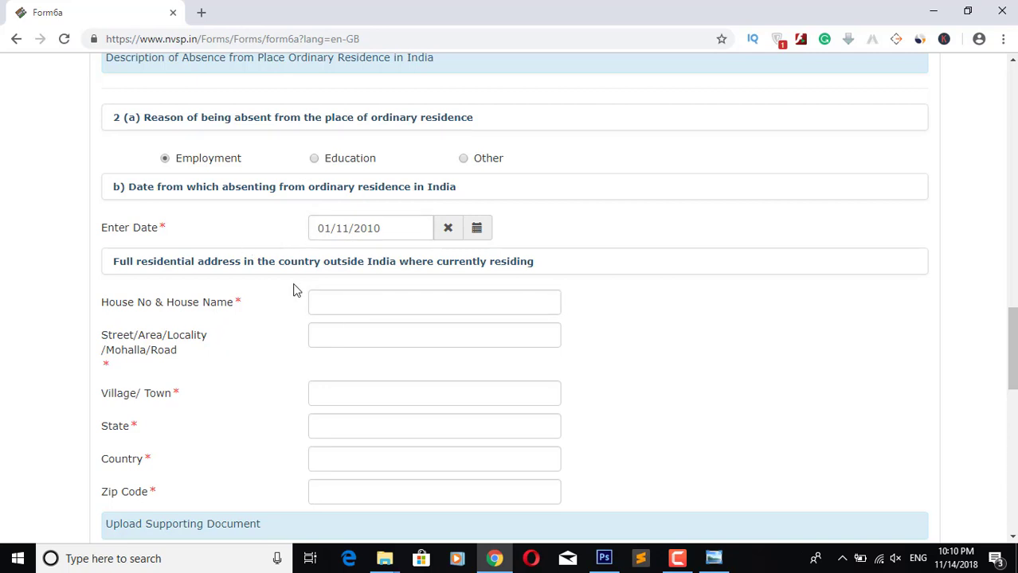
pyautogui.click(355, 302)
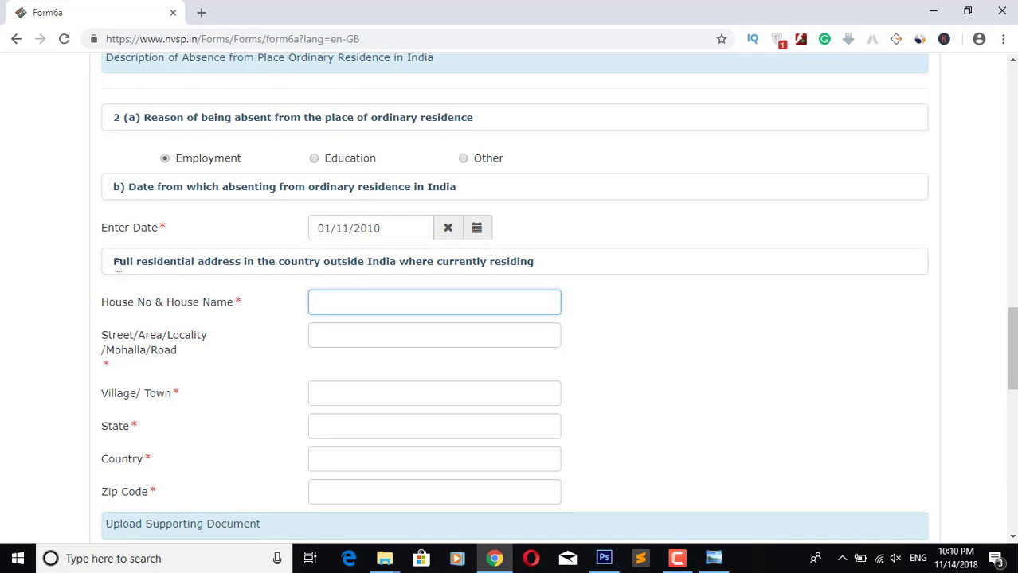
pyautogui.moveTo(112, 267); pyautogui.dragTo(558, 267)
pyautogui.click(371, 303)
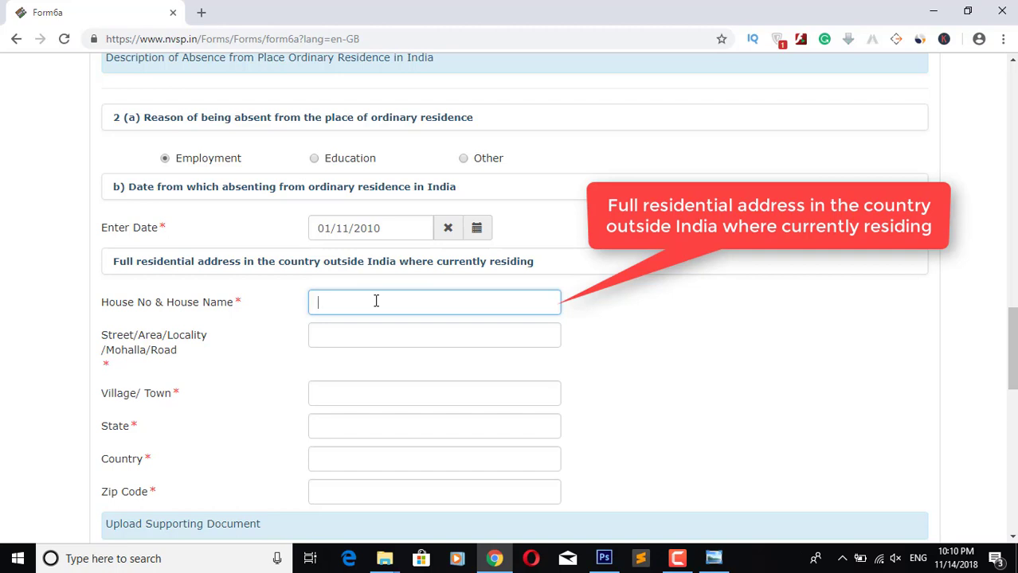
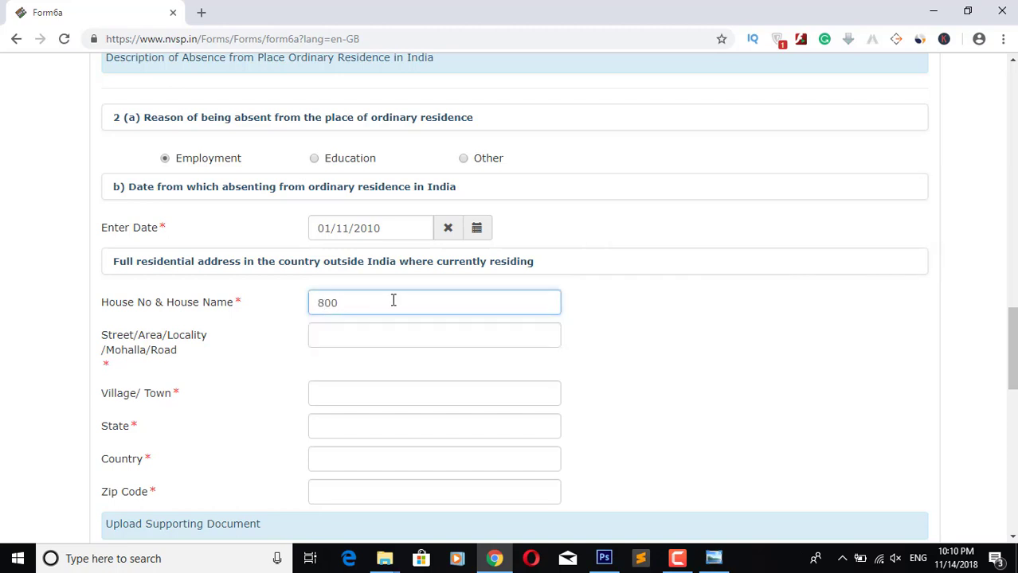
pyautogui.write('bU')
pyautogui.press('BackSpace')
pyautogui.press('BackSpace')
pyautogui.click(359, 338)
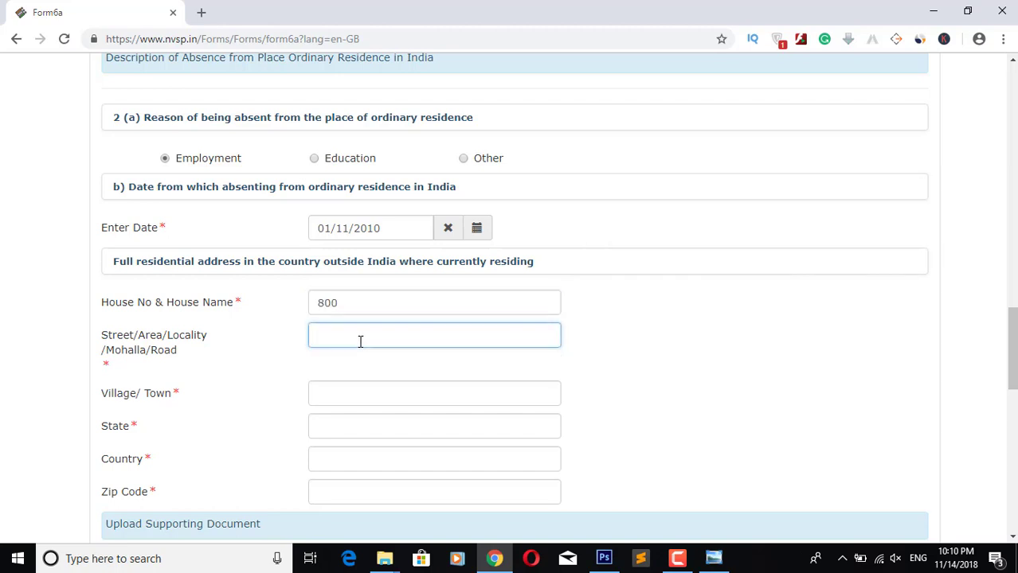
pyautogui.write('ABUDHABI')
pyautogui.press('BackSpace')
pyautogui.press('BackSpace')
pyautogui.press('BackSpace')
pyautogui.press('BackSpace')
pyautogui.press('BackSpace')
pyautogui.press('BackSpace')
pyautogui.press('BackSpace')
pyautogui.press('BackSpace')
pyautogui.click(374, 388)
pyautogui.write('ABUDHABI CITY')
# Step: Fill in state ABUDHABI, country UNITED ARAB EMIRATES and zip code 123
pyautogui.click(370, 424)
pyautogui.write('ABUDHABI')
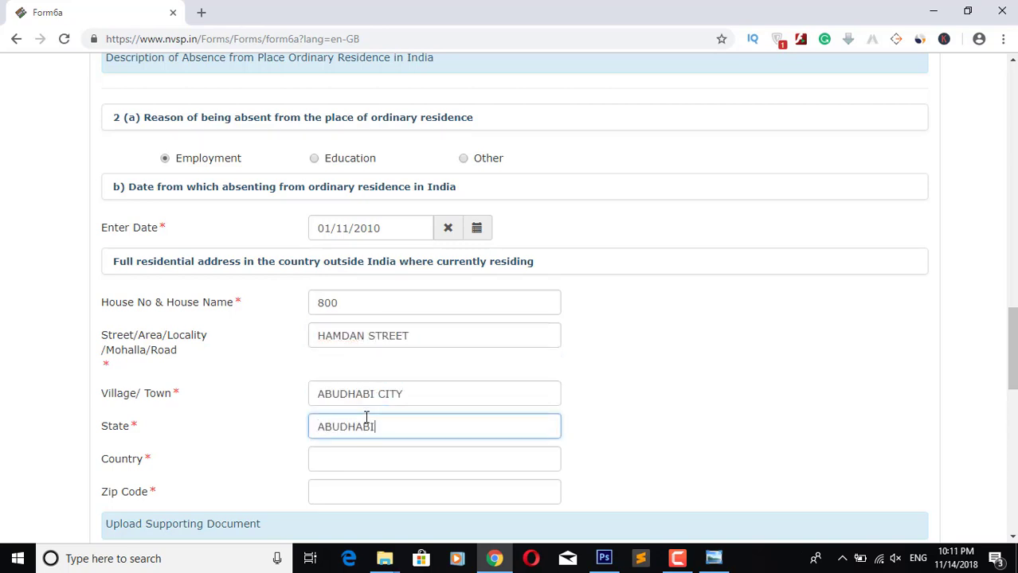
pyautogui.press('Tab')
pyautogui.write('UNITED ARAB EMIRATES')
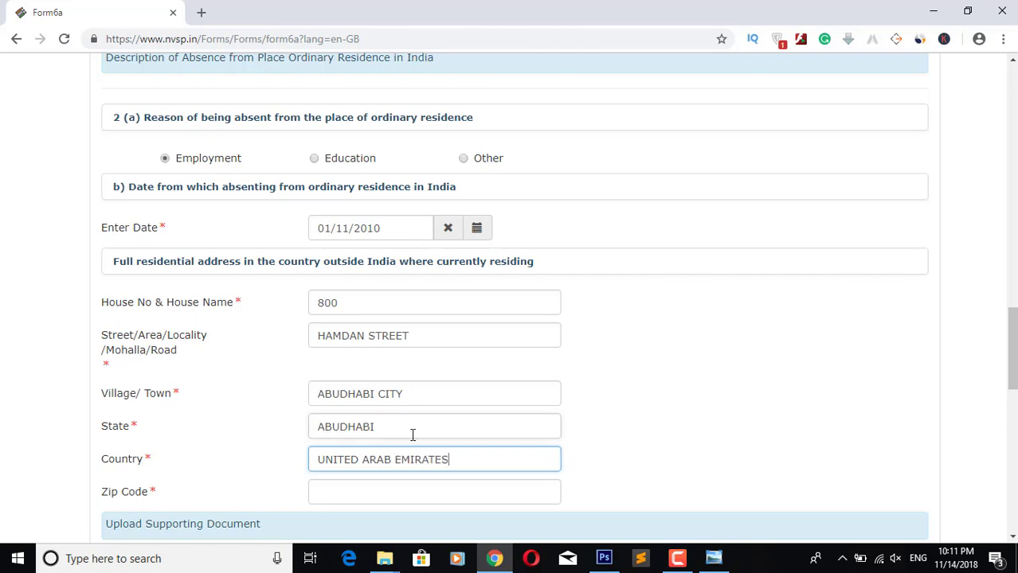
pyautogui.scroll(-2, 422, 398)
pyautogui.click(439, 341)
pyautogui.write('4455')
pyautogui.doubleClick(411, 343)
pyautogui.write('1234')
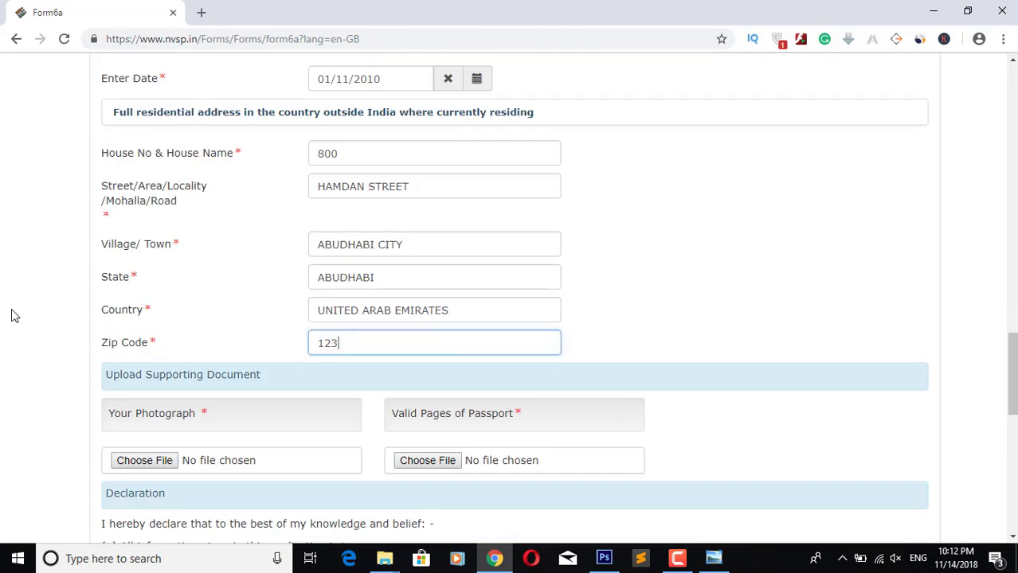
pyautogui.scroll(-2, 79, 316)
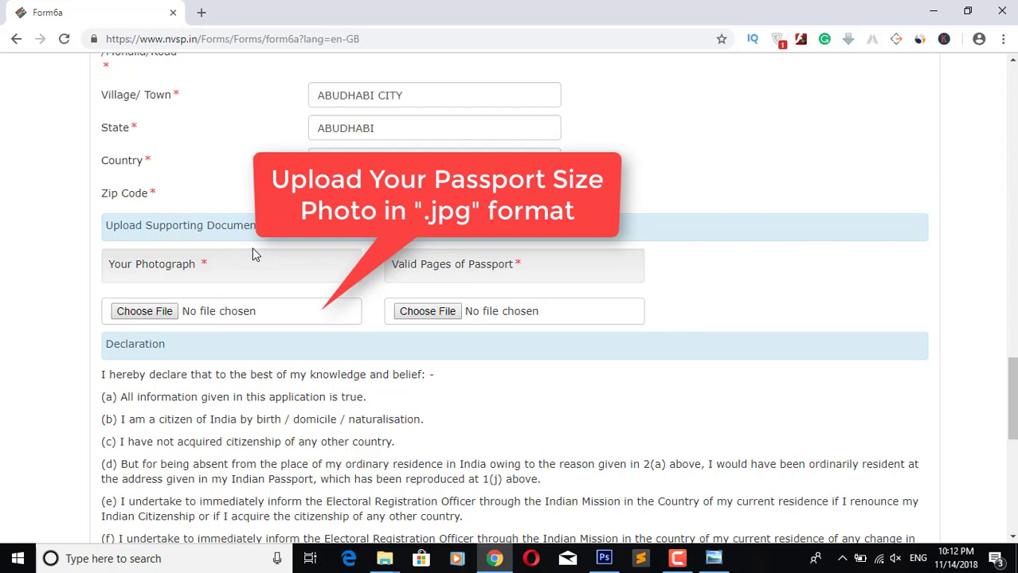
# Step: Upload 1.jpg as the photograph, then preview the demo file for the passport pages
pyautogui.click(148, 311)
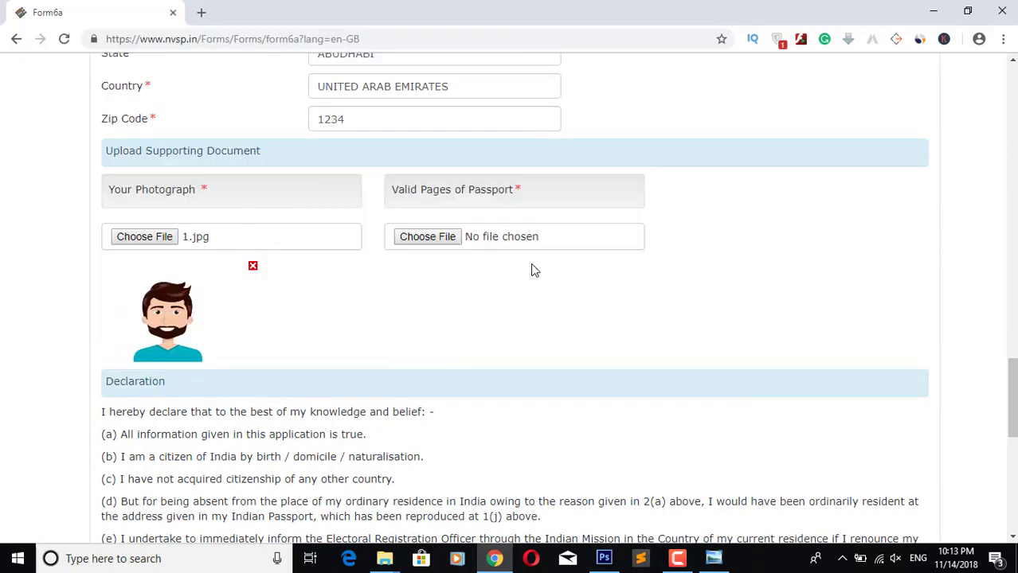
pyautogui.click(422, 236)
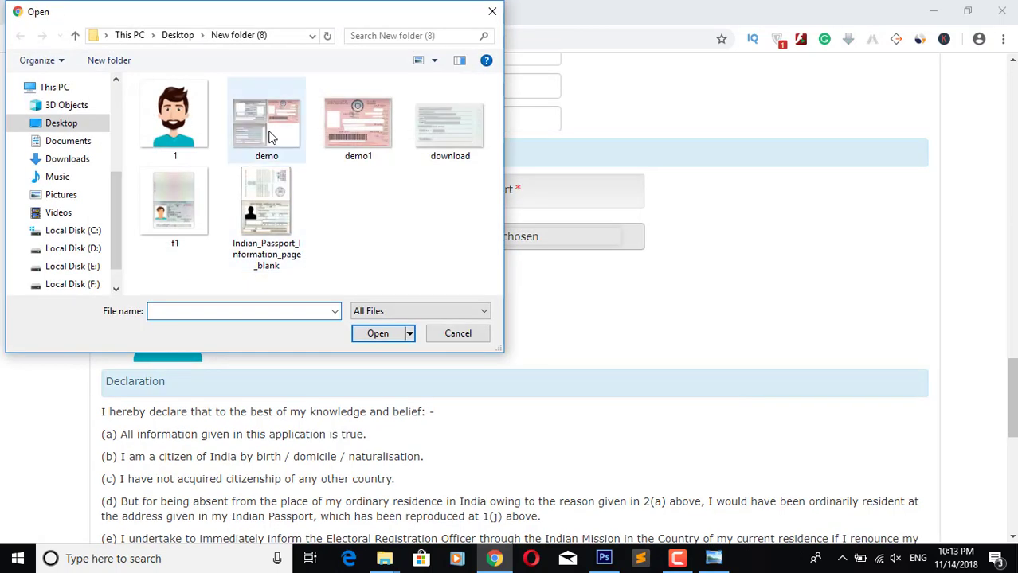
pyautogui.click(271, 137)
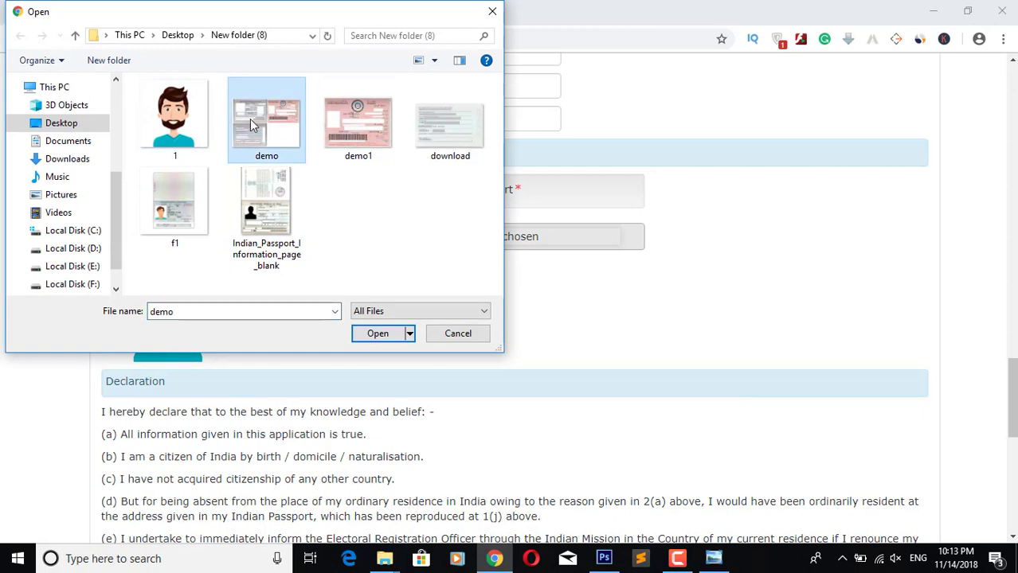
pyautogui.rightClick(251, 125)
pyautogui.click(309, 67)
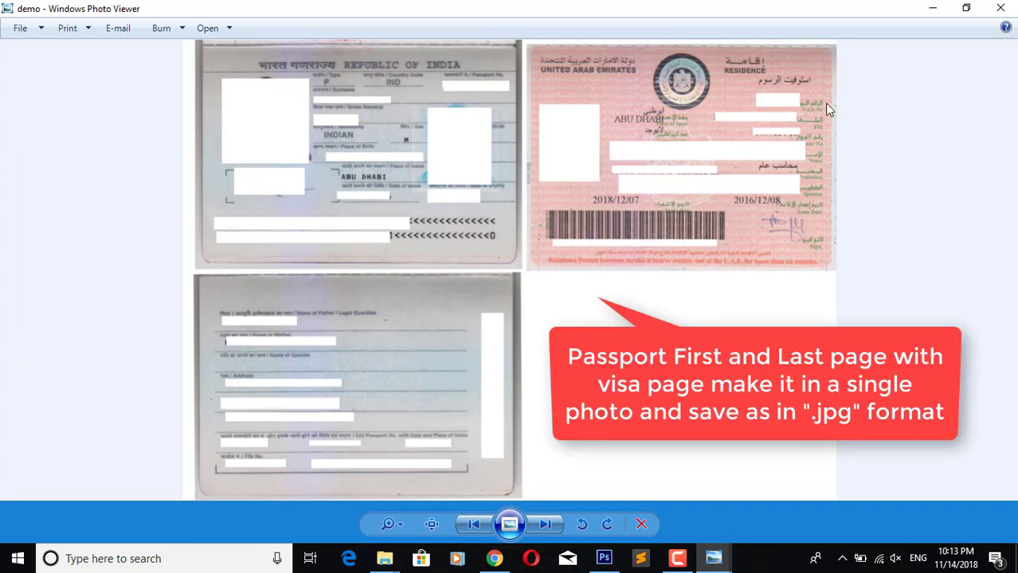
# Step: Close the Windows Photo Viewer preview of the demo image
pyautogui.click(1001, 7)
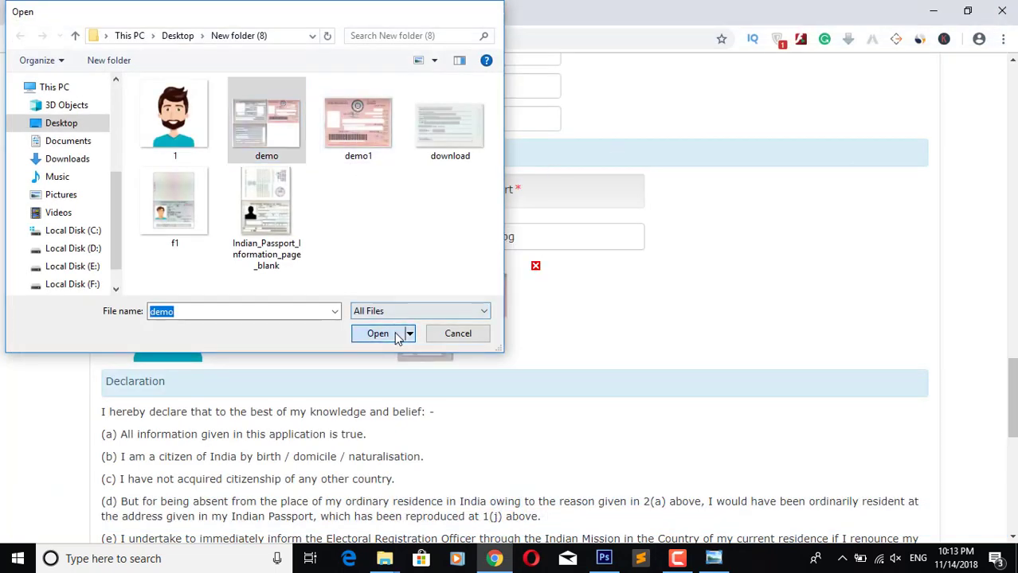
# Step: Upload demo as the passport pages file and scroll down to the Declaration
pyautogui.click(397, 338)
pyautogui.scroll(-4, 211, 137)
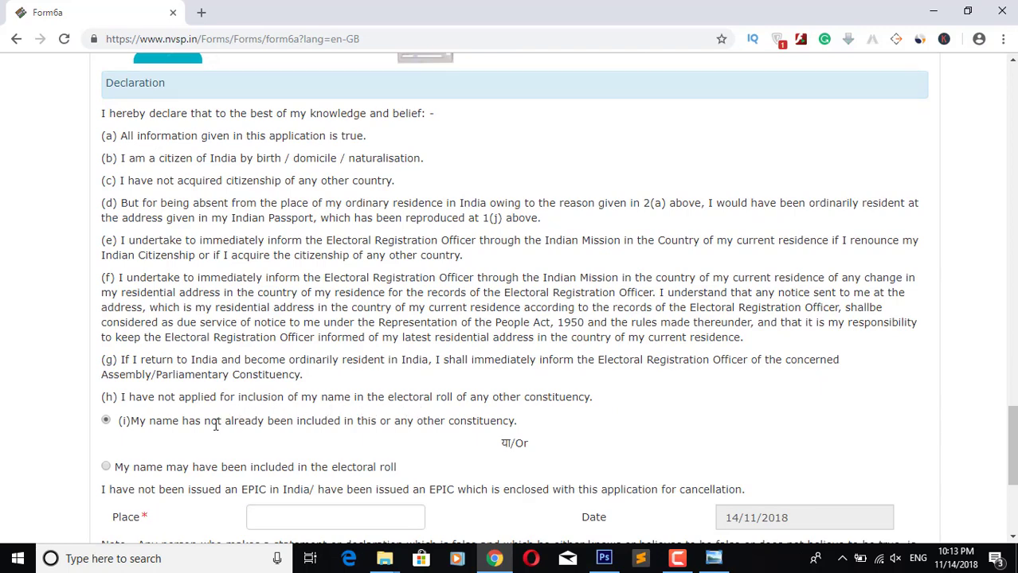
pyautogui.scroll(-2, 215, 424)
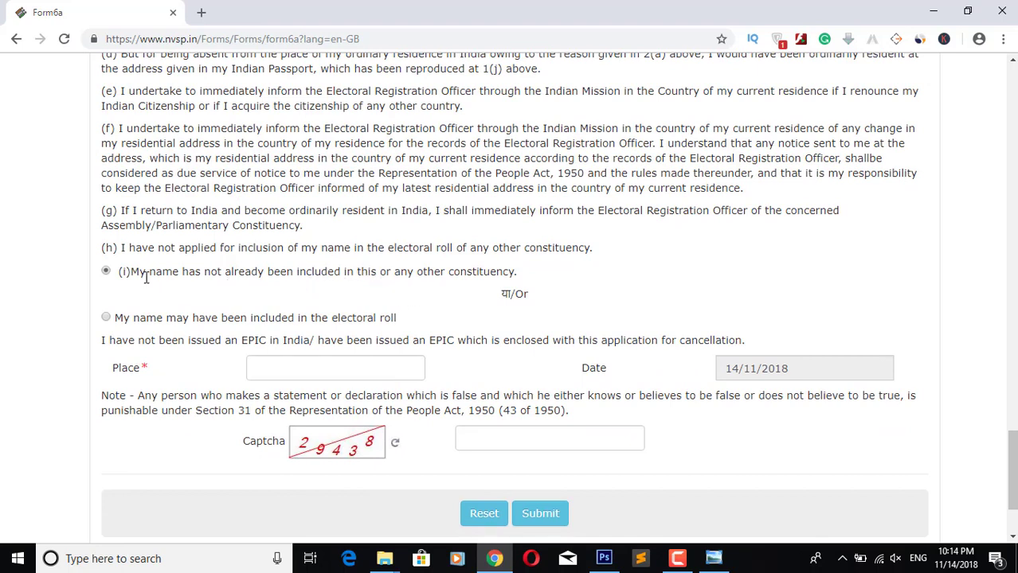
# Step: Choose declaration (i), name not on any electoral roll, and enter ABUDHABI as the place
pyautogui.moveTo(137, 272); pyautogui.dragTo(480, 285)
pyautogui.click(481, 285)
pyautogui.moveTo(116, 318); pyautogui.dragTo(398, 319)
pyautogui.click(370, 317)
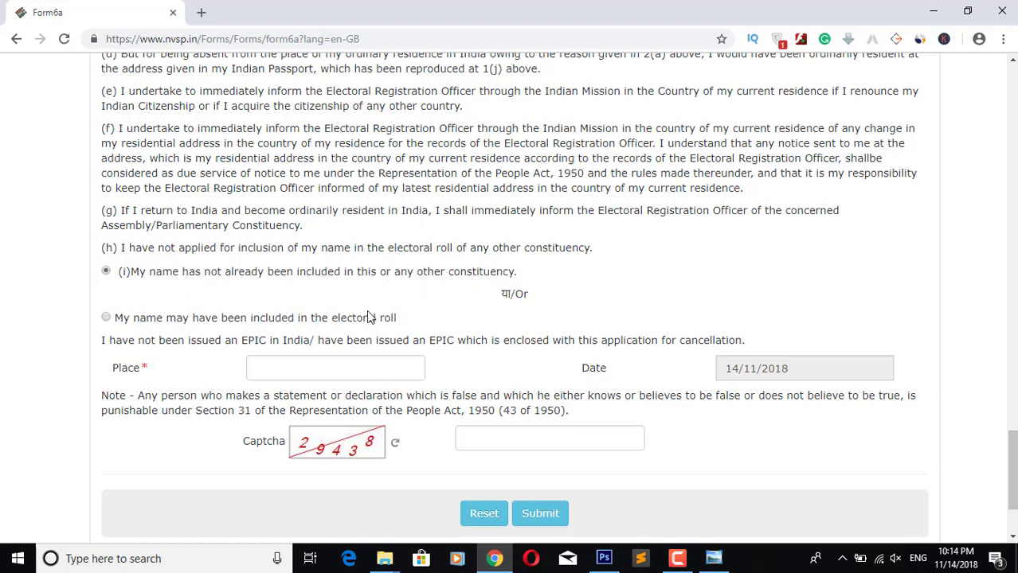
pyautogui.click(106, 273)
pyautogui.click(326, 374)
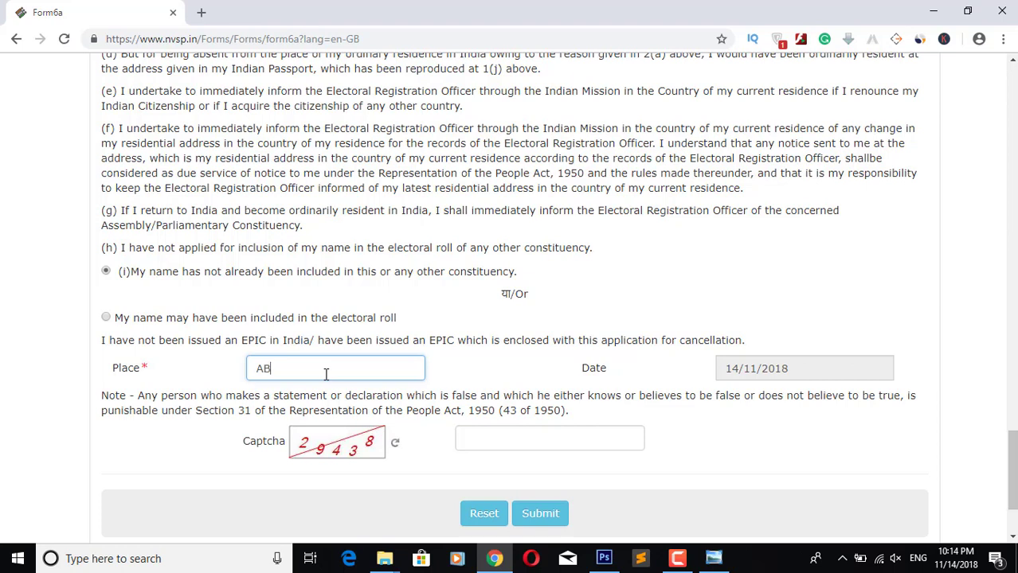
pyautogui.write('DHABI')
pyautogui.click(529, 438)
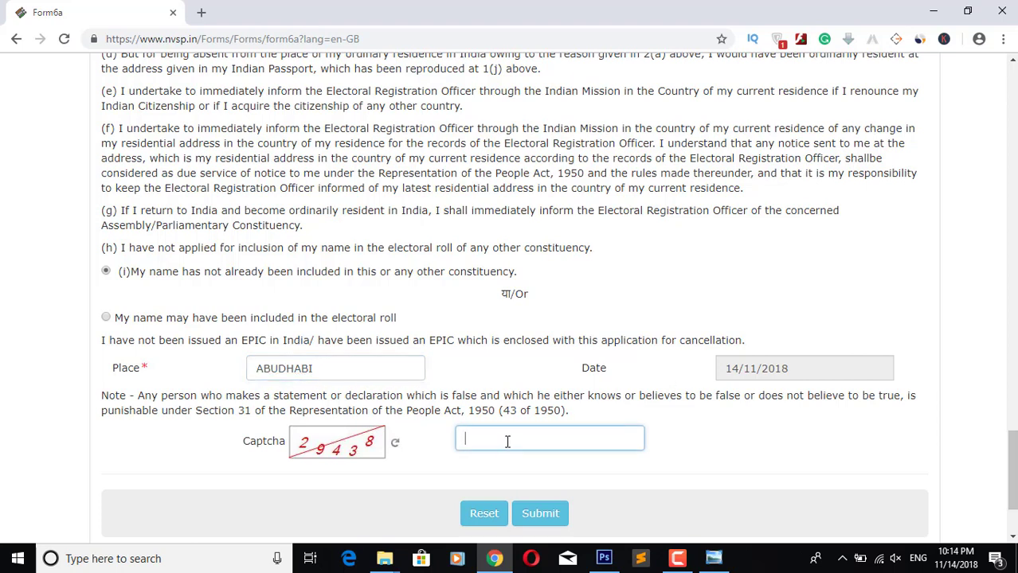